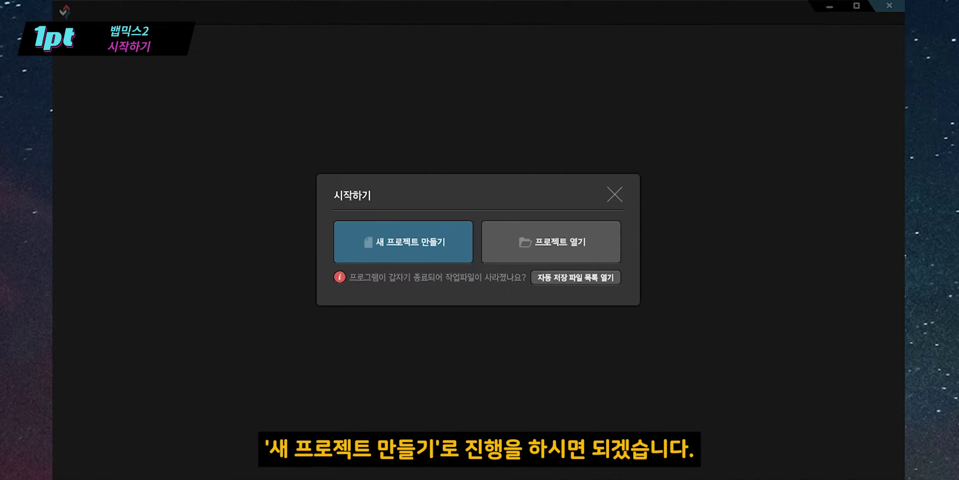
# - Create a new project, trying the 9:16 screen ratio and settling on 16:9
pyautogui.press('Return')
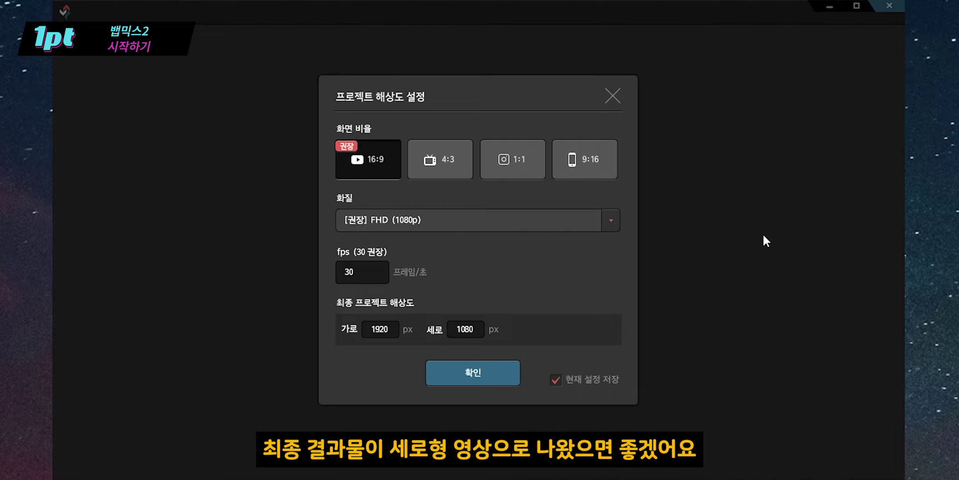
pyautogui.click(597, 172)
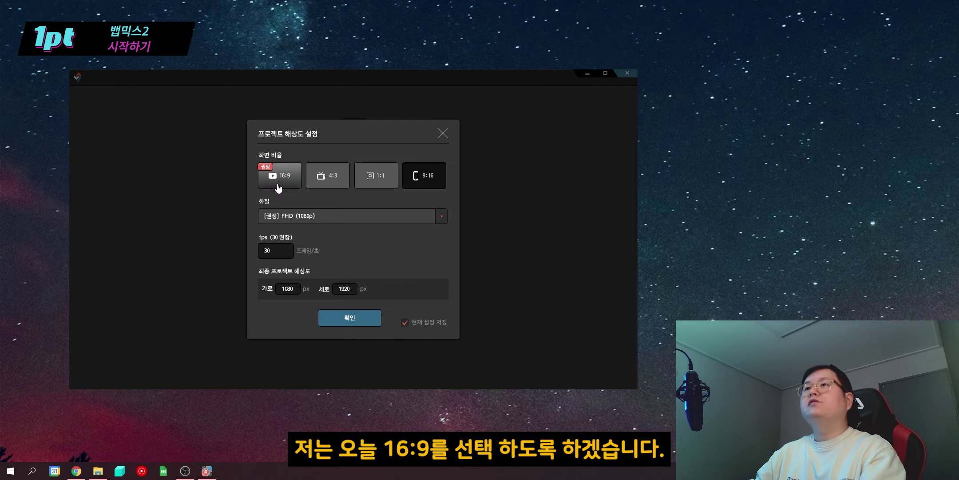
pyautogui.click(343, 162)
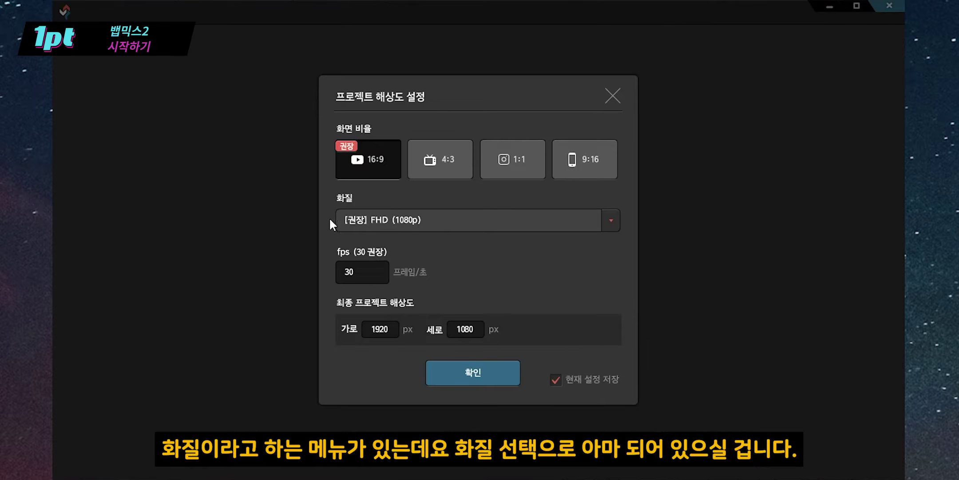
# - Set the project quality to FHD (1080p) and accept the resolution settings
pyautogui.click(546, 222)
pyautogui.click(542, 239)
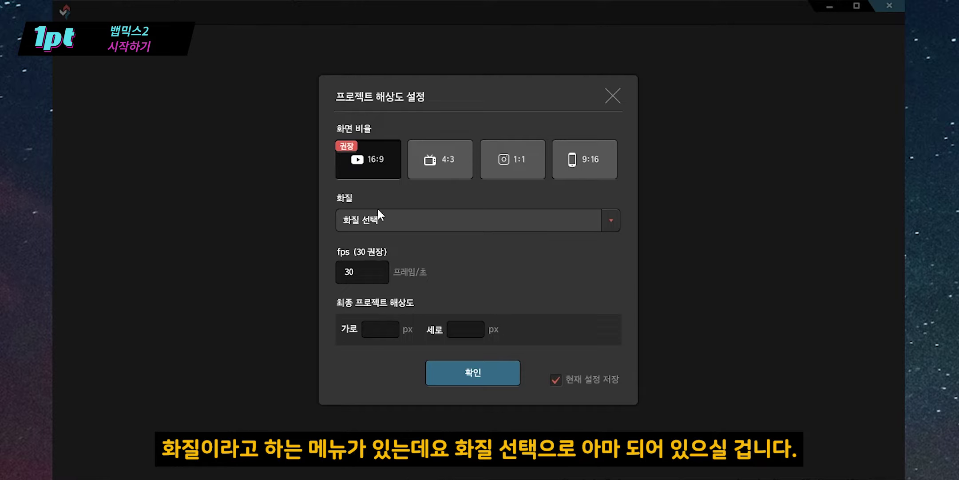
pyautogui.click(608, 224)
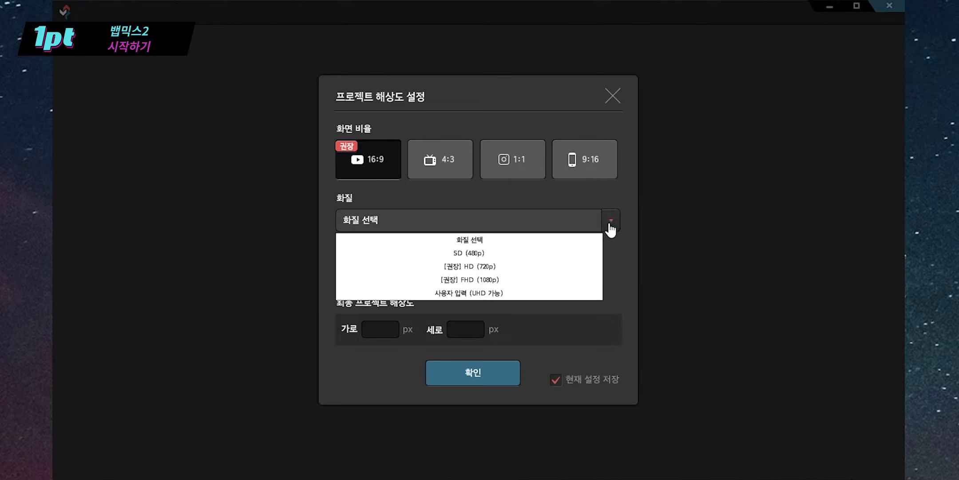
pyautogui.click(525, 281)
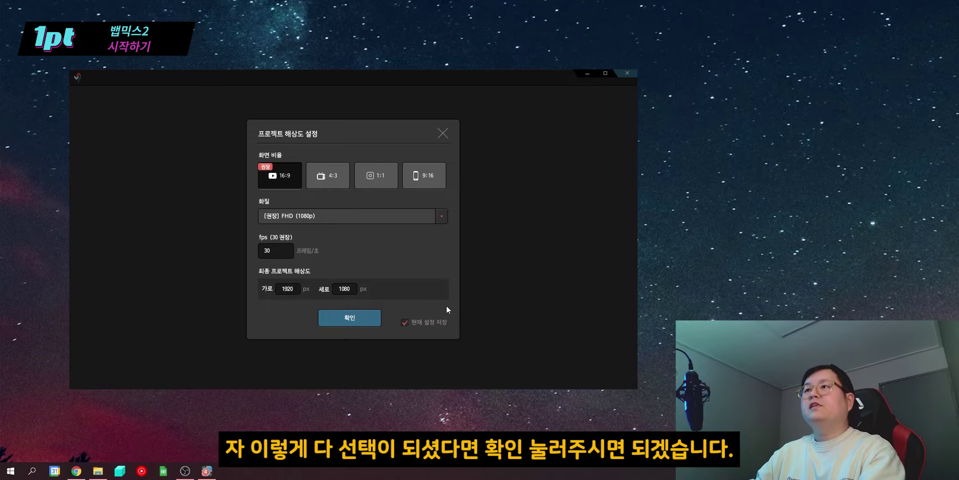
pyautogui.click(352, 320)
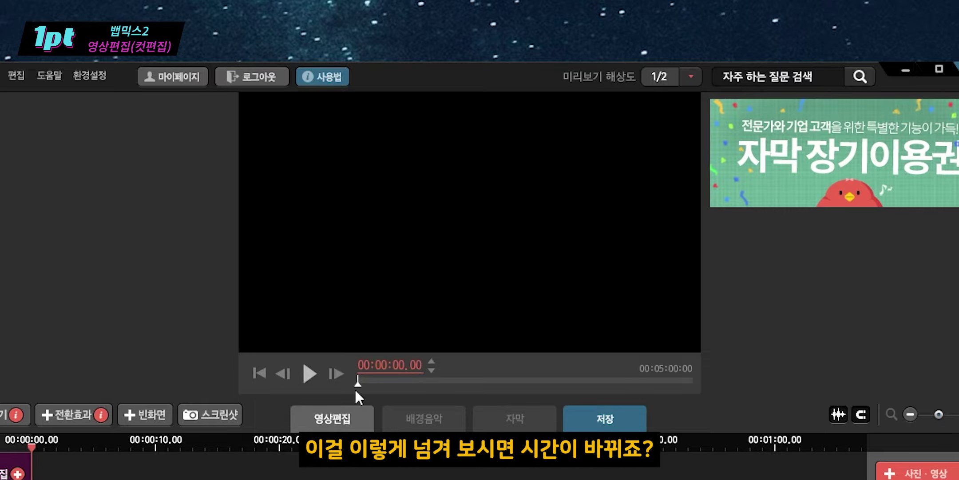
# - Scrub the empty project's preview to 00:00:46.17, return to the start and try the playback control
pyautogui.moveTo(359, 385); pyautogui.dragTo(410, 383)
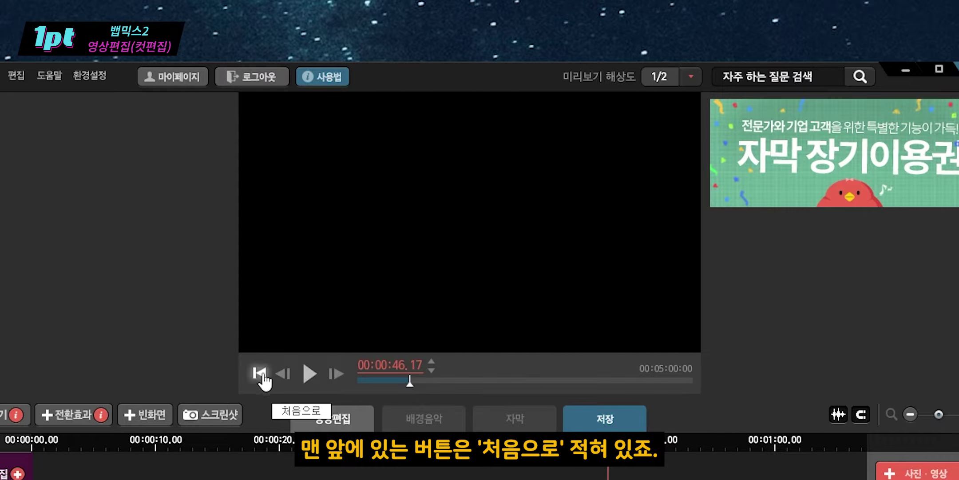
pyautogui.click(260, 379)
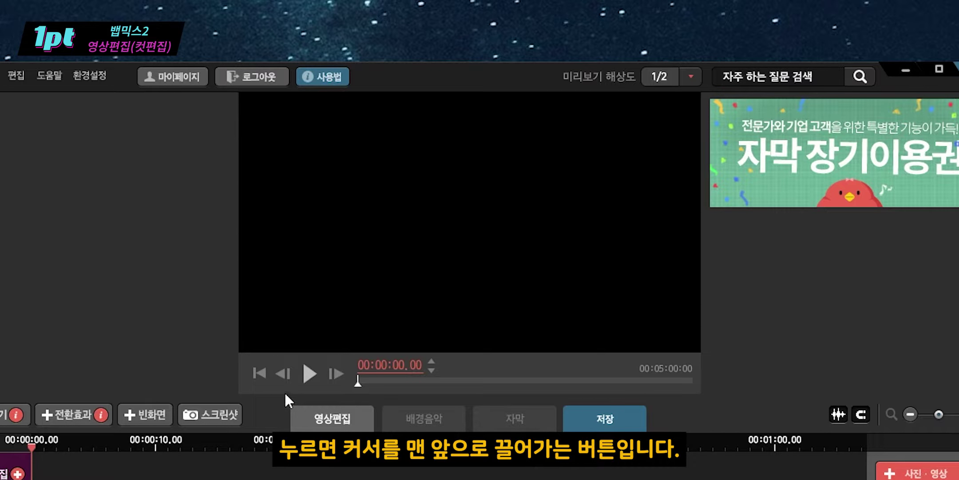
pyautogui.click(310, 376)
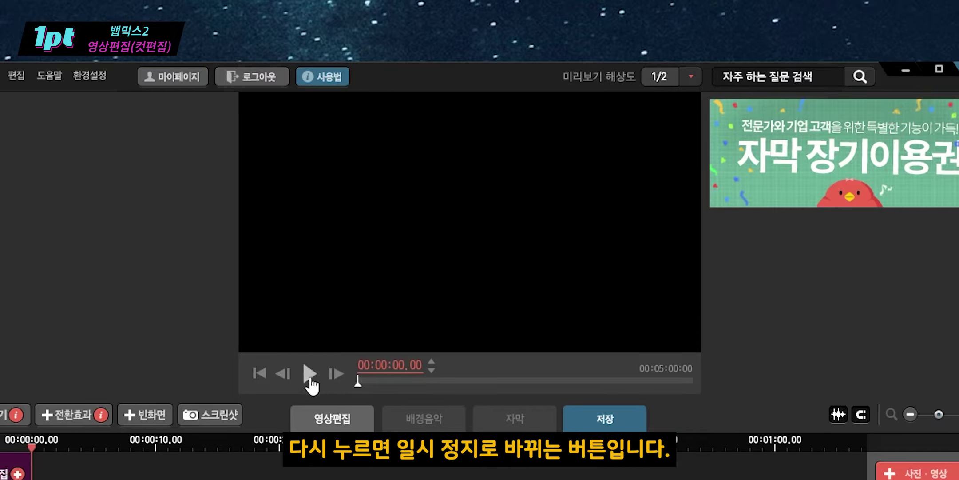
# - Step the playhead forward through the empty project in one-second jumps
pyautogui.click(335, 375)
pyautogui.click(336, 376)
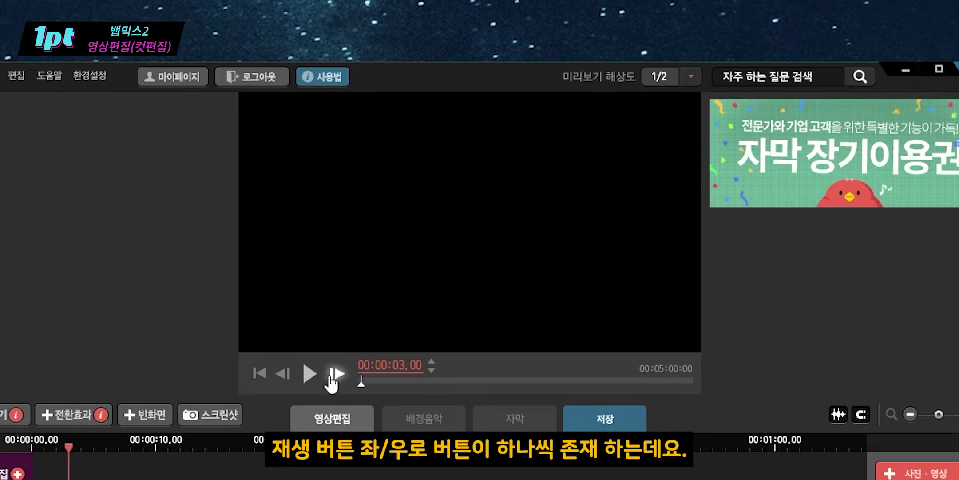
pyautogui.click(336, 374)
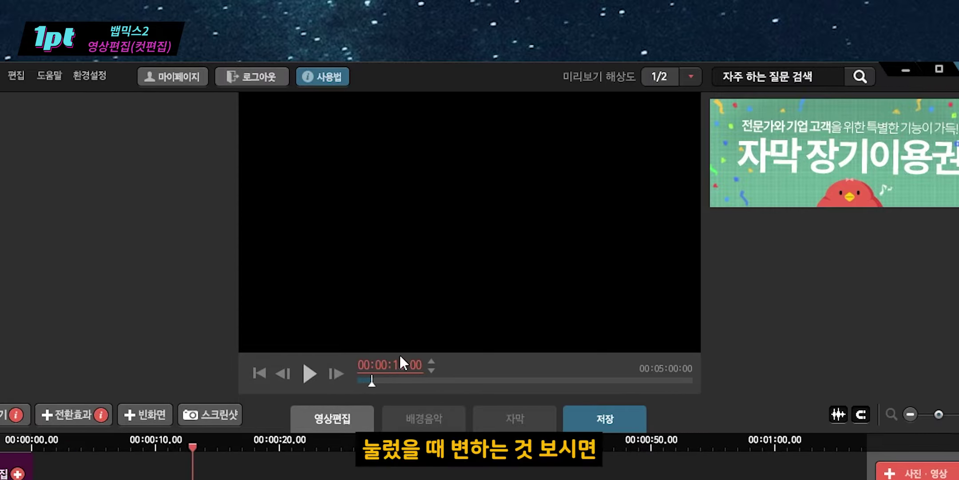
pyautogui.click(337, 375)
pyautogui.click(337, 375)
pyautogui.click(337, 375)
pyautogui.click(337, 375)
pyautogui.click(337, 375)
pyautogui.click(337, 375)
pyautogui.click(336, 375)
pyautogui.click(337, 375)
# - Step the playhead back to the start and try moving it along the preview bar and the timeline
pyautogui.click(283, 374)
pyautogui.click(283, 374)
pyautogui.click(283, 374)
pyautogui.click(284, 374)
pyautogui.click(283, 374)
pyautogui.click(283, 374)
pyautogui.click(283, 374)
pyautogui.click(284, 374)
pyautogui.click(259, 374)
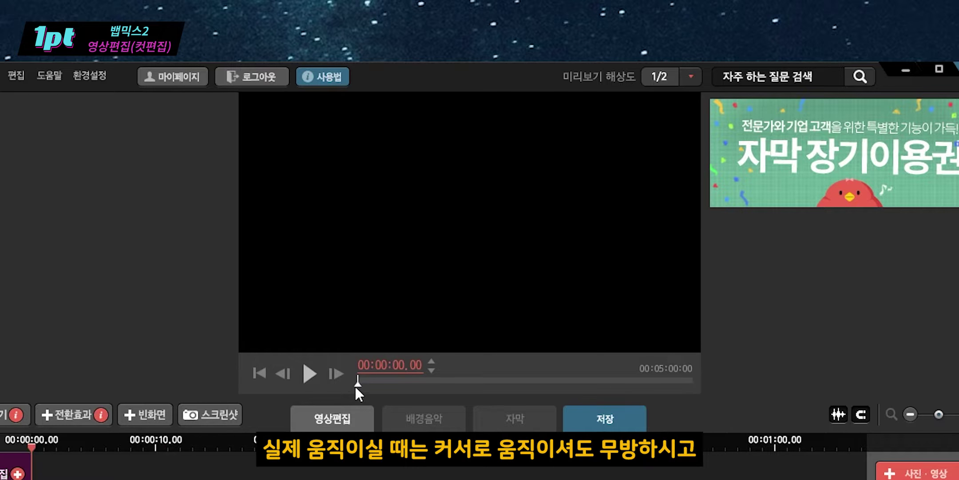
pyautogui.moveTo(358, 385)
pyautogui.mouseDown()
pyautogui.moveTo(430, 392)
pyautogui.moveTo(392, 381)
pyautogui.moveTo(349, 396)
pyautogui.mouseUp()
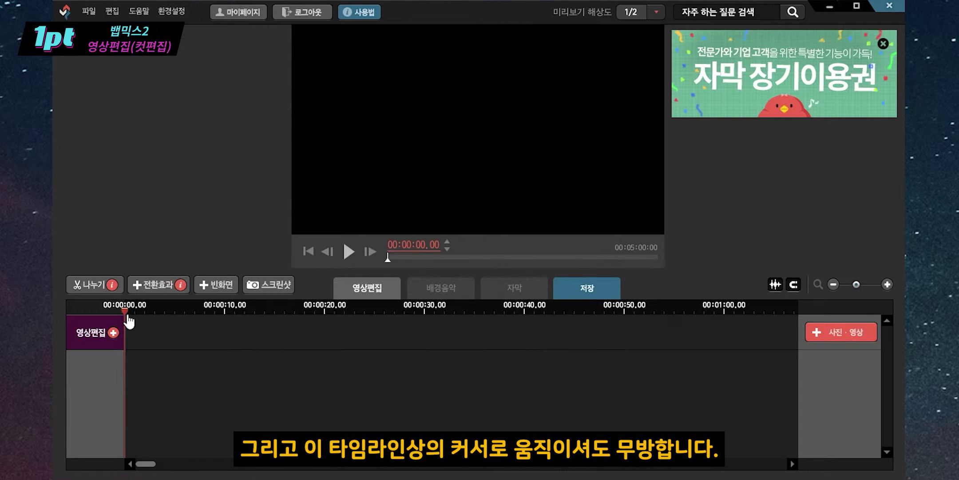
pyautogui.moveTo(36, 458); pyautogui.dragTo(287, 479)
# - Place 수업자료001.mp4 at the start of the video track and enlarge the timeline scale until the clip spans most of it
pyautogui.moveTo(331, 345); pyautogui.dragTo(157, 381)
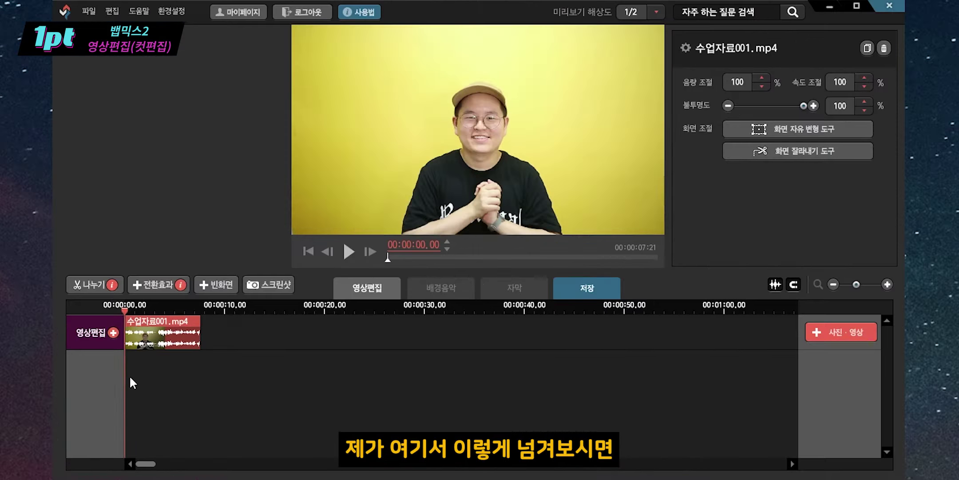
pyautogui.moveTo(129, 383); pyautogui.dragTo(197, 383)
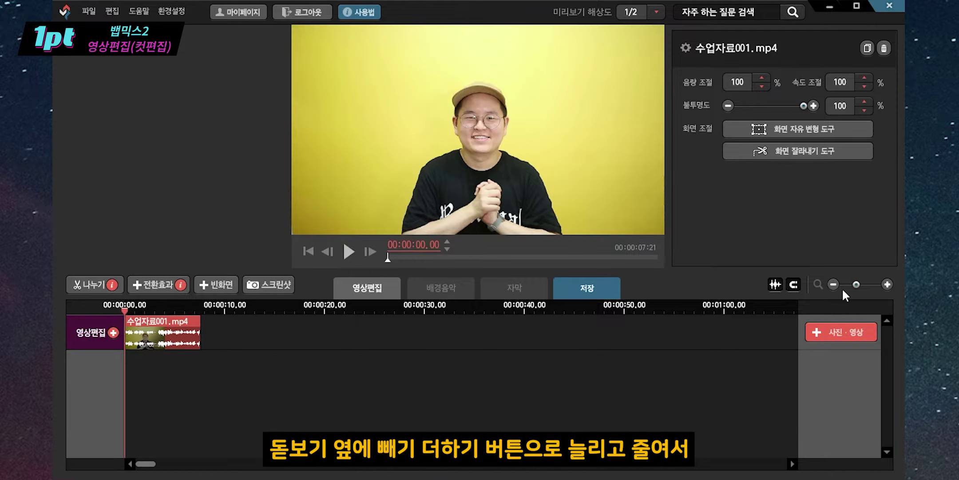
pyautogui.click(888, 284)
pyautogui.click(888, 284)
pyautogui.click(888, 285)
pyautogui.scroll(-3, 877, 286)
pyautogui.click(888, 285)
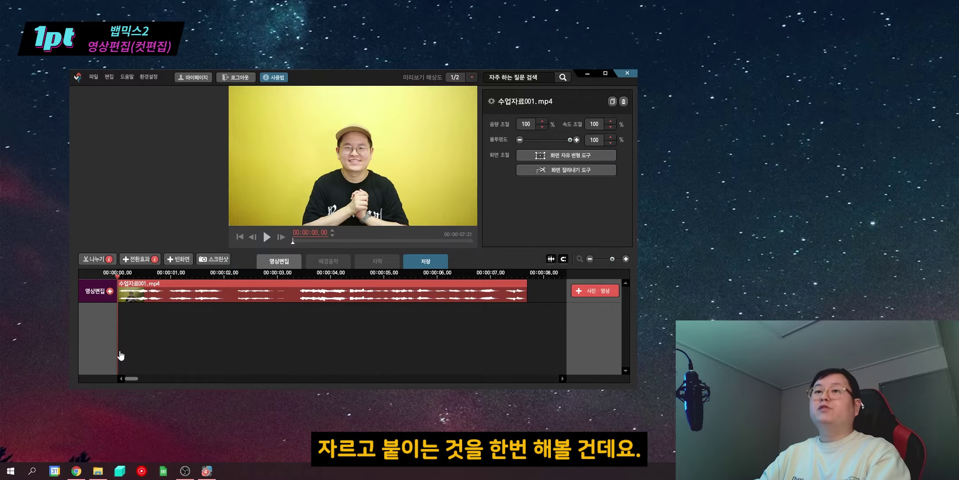
# - Try trimming the clip's beginning up to 00:00:00.28, and undo the trim
pyautogui.click(168, 337)
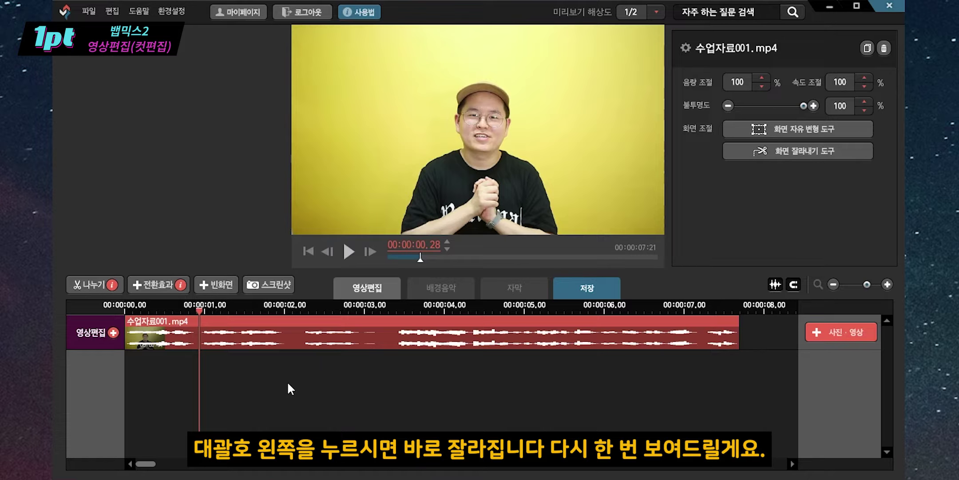
pyautogui.press('[')
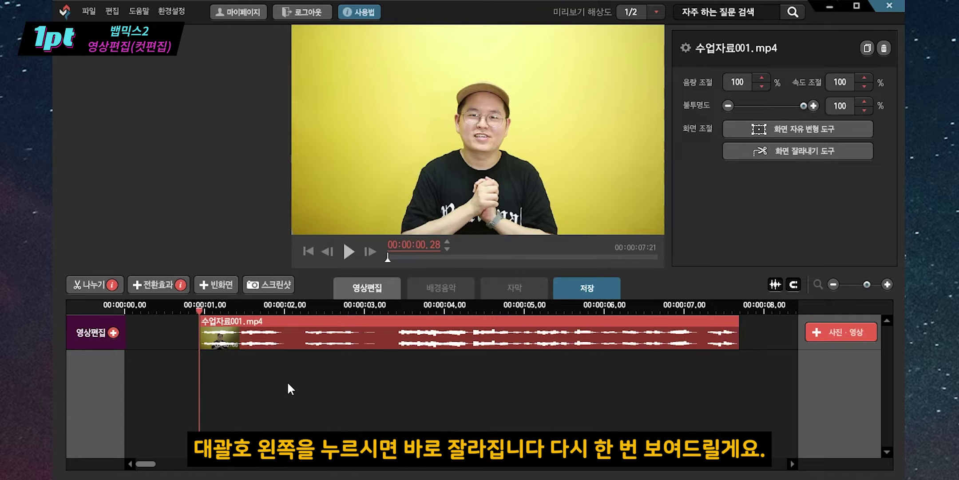
pyautogui.hotkey('ctrl', 'z')
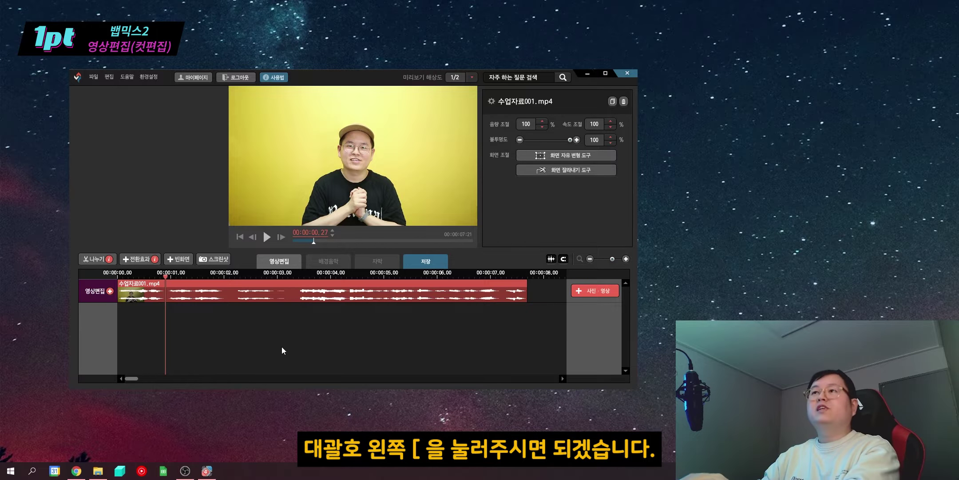
# - Trim the clip's beginning up to 00:00:00.27 and preview the timeline from the start
pyautogui.press('[')
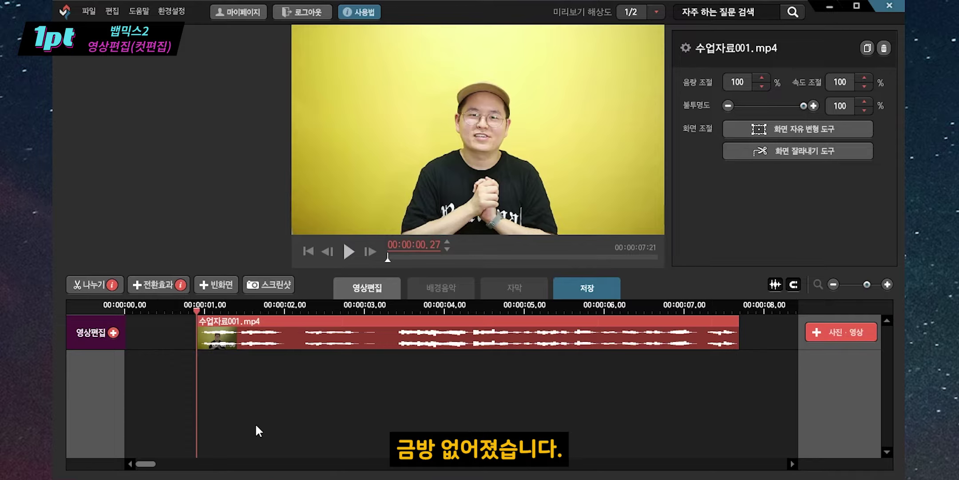
pyautogui.click(195, 433)
pyautogui.moveTo(196, 401); pyautogui.dragTo(124, 405)
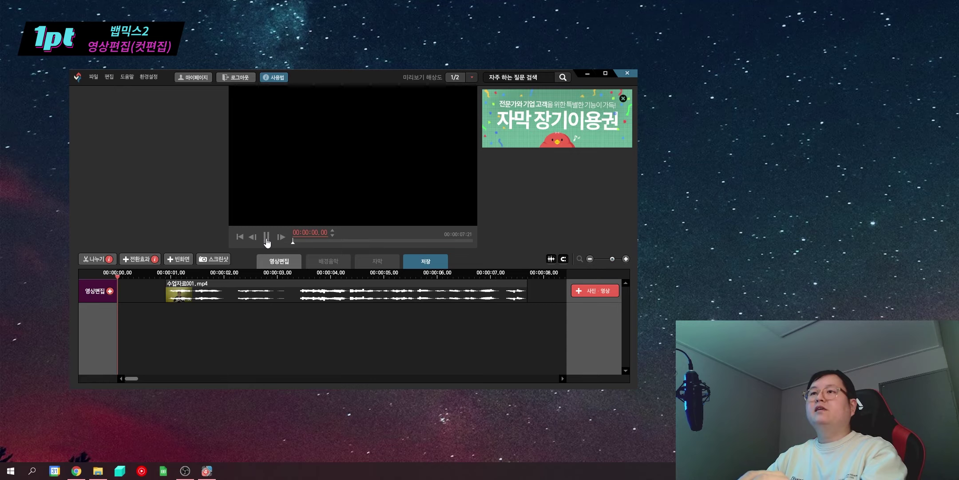
pyautogui.click(349, 252)
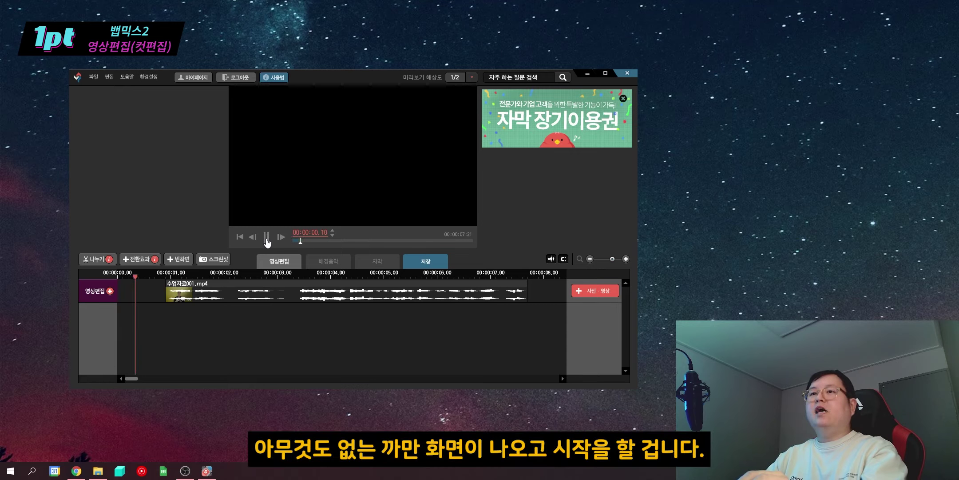
pyautogui.click(130, 348)
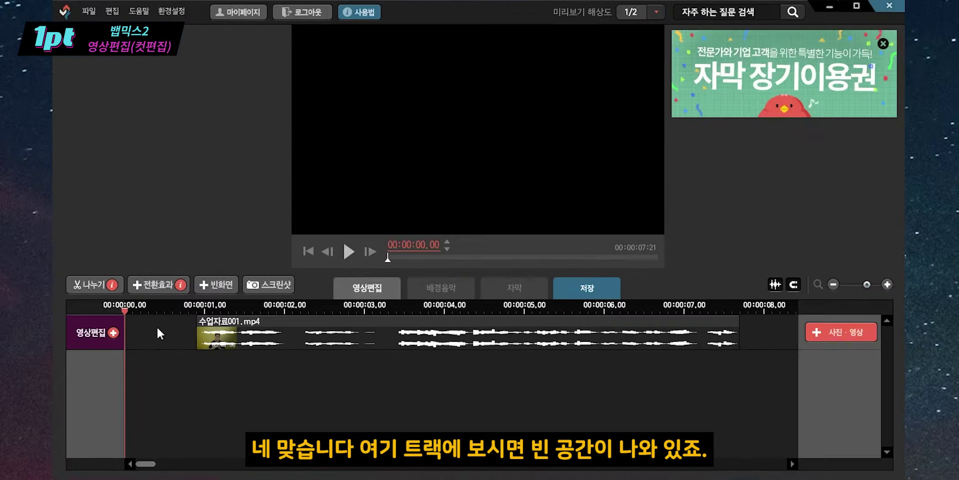
# - Examine the empty gap before the trimmed clip by selecting it and scrubbing across it to 00:00:00.27
pyautogui.click(138, 290)
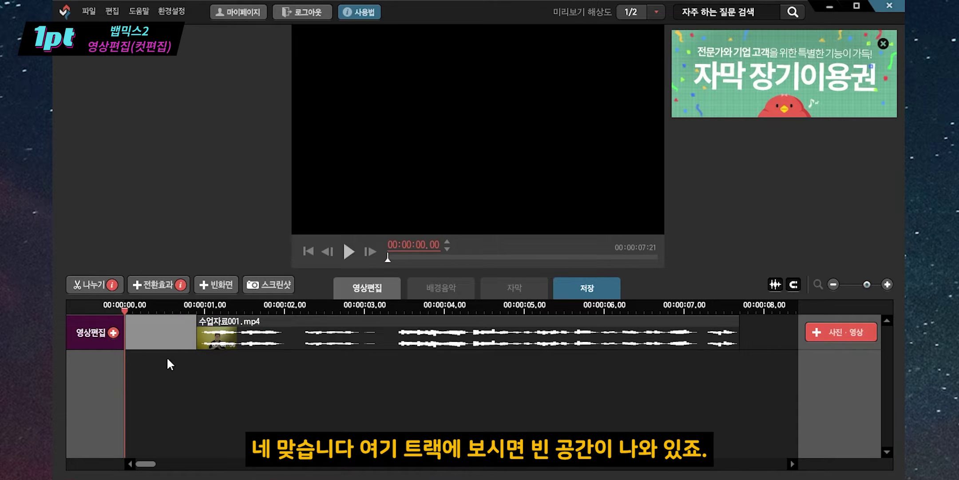
pyautogui.click(775, 338)
pyautogui.click(284, 329)
pyautogui.click(176, 334)
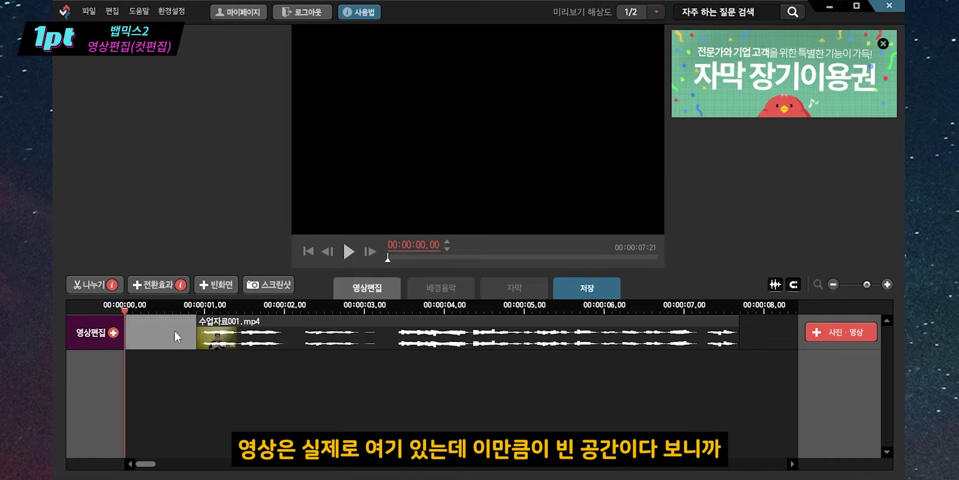
pyautogui.moveTo(127, 390); pyautogui.dragTo(197, 388)
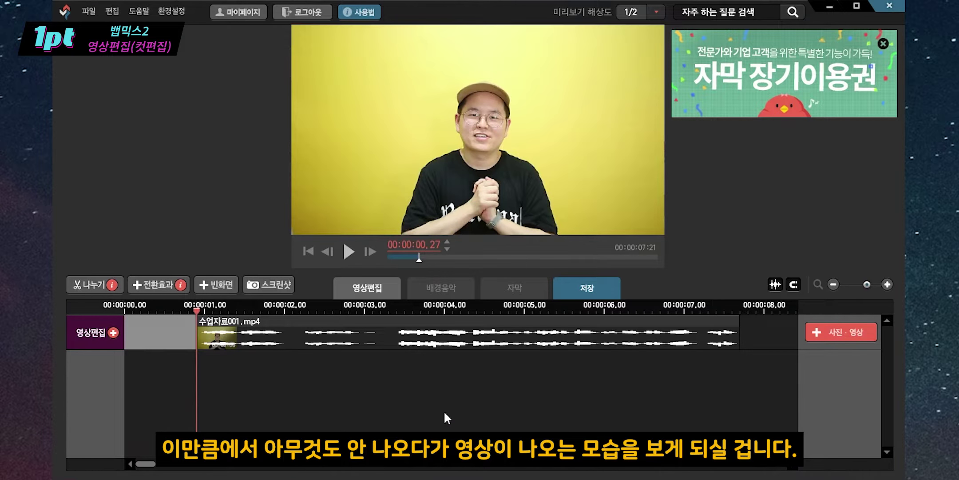
# - Delete the empty gap before the clip so the clip starts at the beginning of the track
pyautogui.click(170, 383)
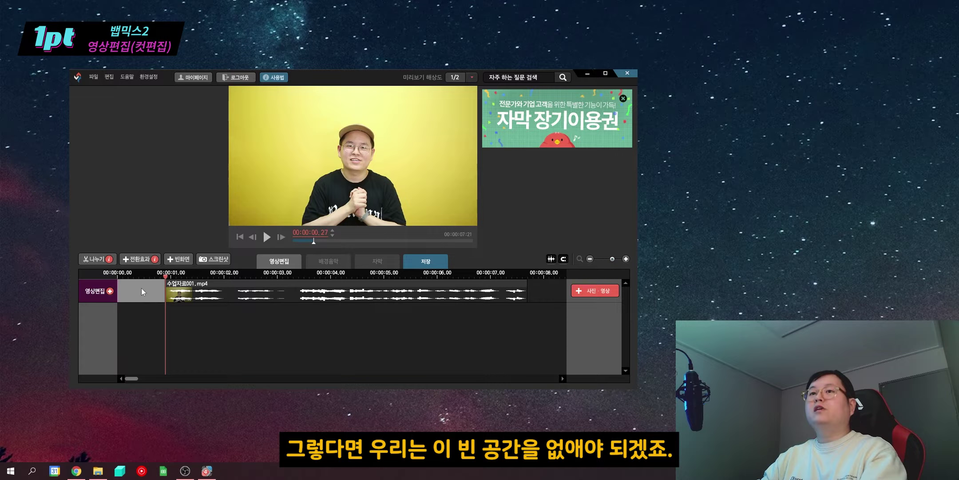
pyautogui.click(140, 286)
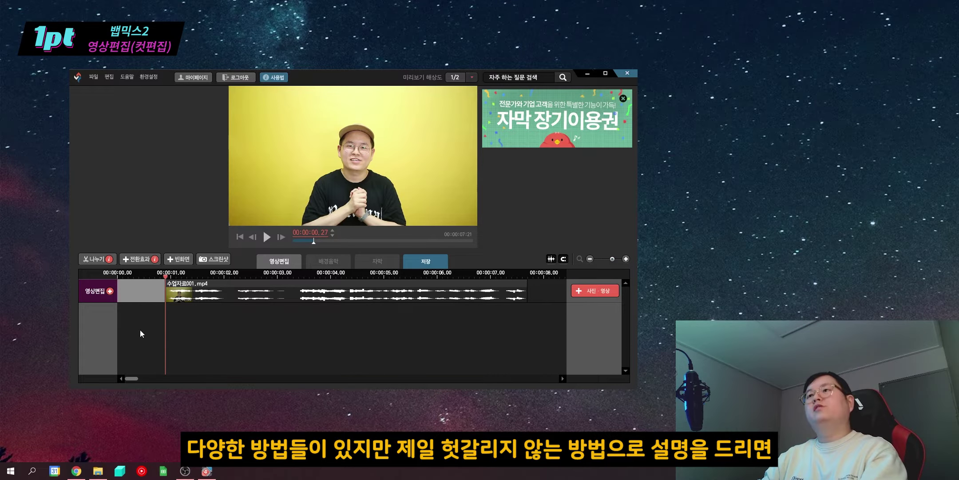
pyautogui.click(143, 311)
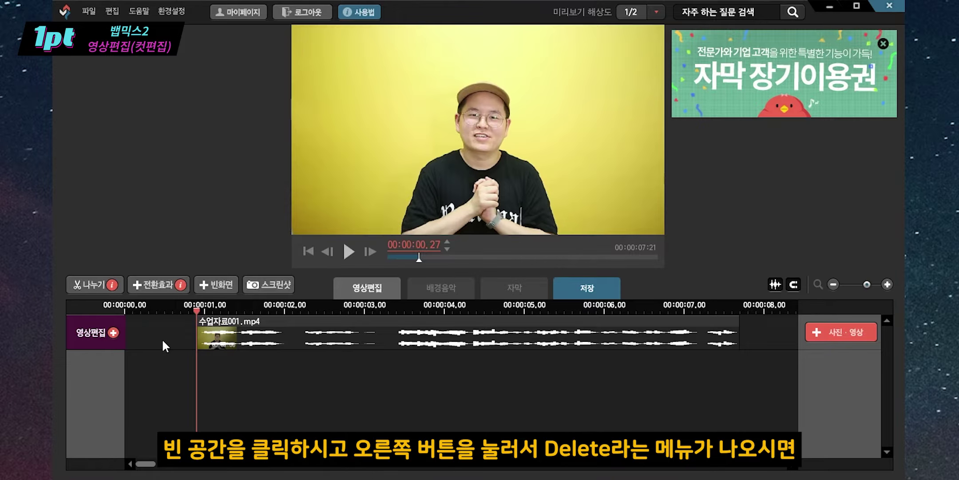
pyautogui.click(163, 345)
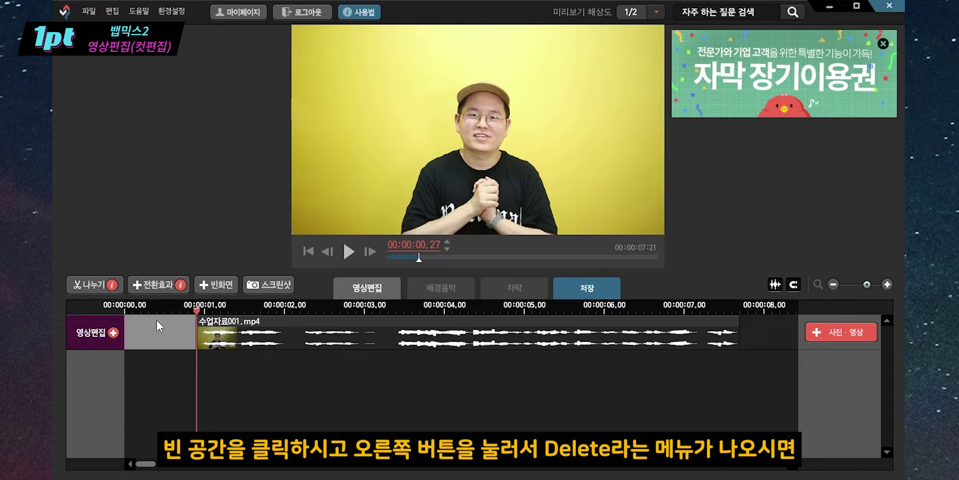
pyautogui.rightClick(156, 329)
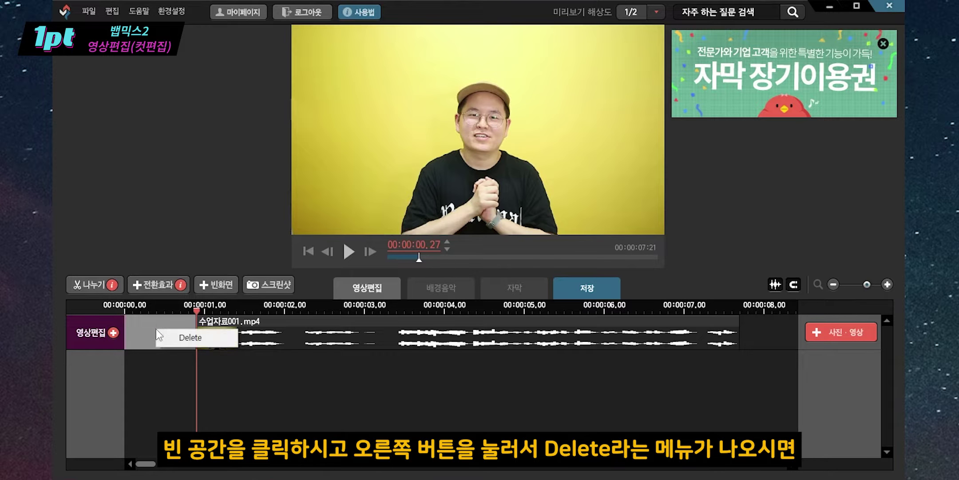
pyautogui.click(213, 340)
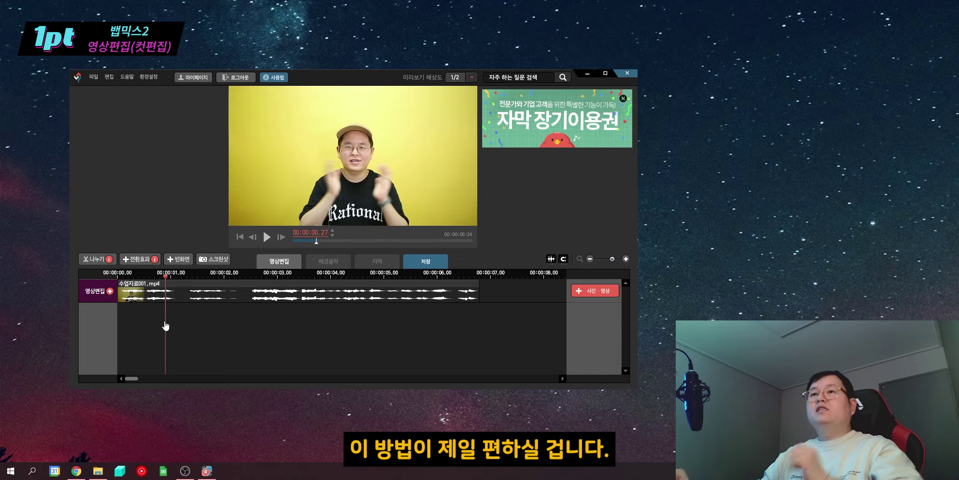
# - Trim the clip's beginning up to about 1.2 seconds and split the remaining clip at 00:00:02.13
pyautogui.moveTo(165, 327); pyautogui.dragTo(187, 328)
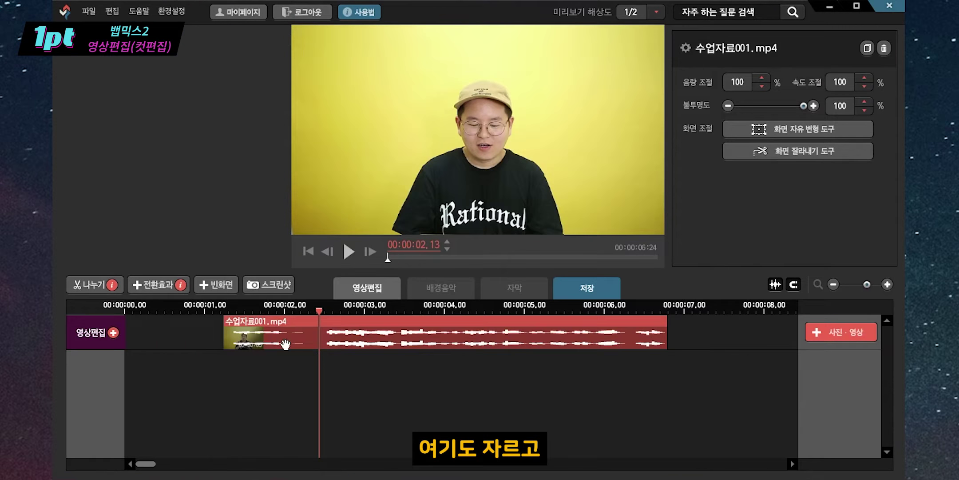
pyautogui.press('c')
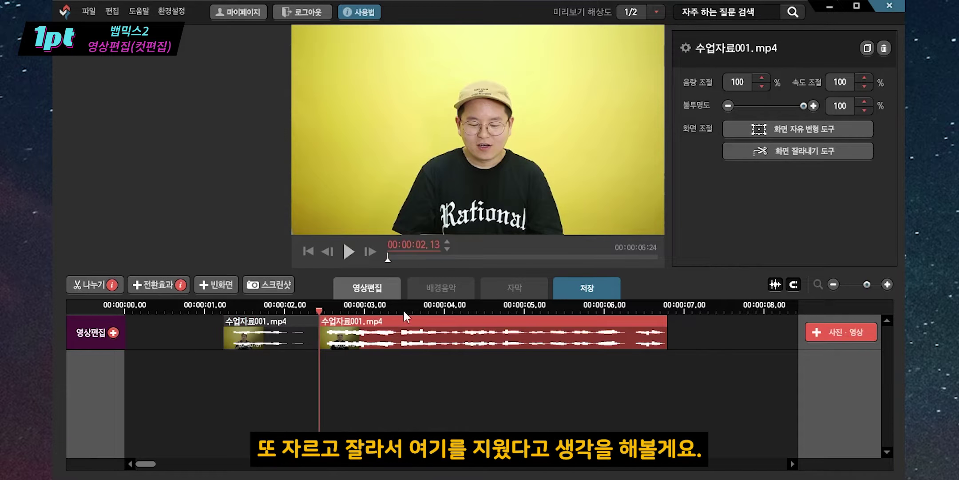
# - Split the remaining clip at about 3.5 seconds and again at 00:00:04.24
pyautogui.click(402, 309)
pyautogui.press('c')
pyautogui.click(508, 309)
pyautogui.press('c')
# - Delete the piece between 00:00:02.13 and about 3.5 seconds and the piece after 00:00:04.24
pyautogui.click(366, 336)
pyautogui.press('Delete')
pyautogui.click(532, 338)
pyautogui.press('Delete')
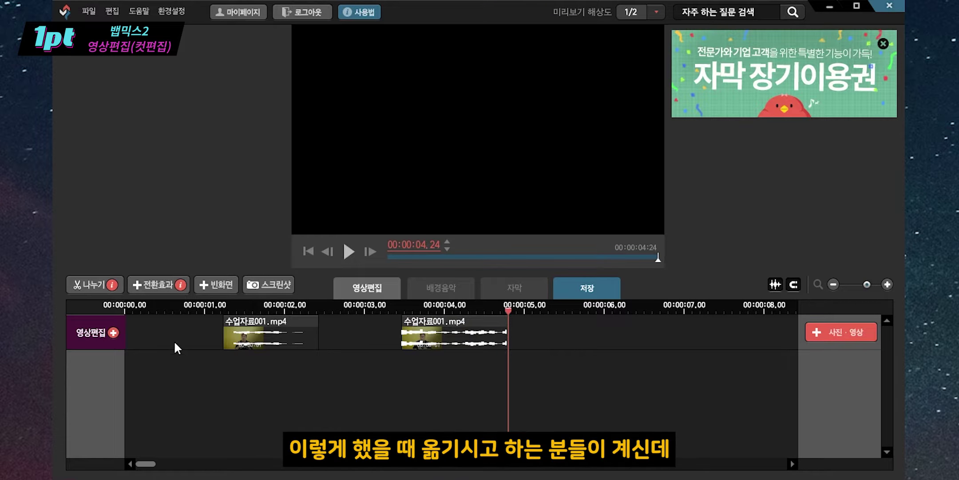
# - Close the gaps by moving both clips to the start of the track, and undo both moves
pyautogui.moveTo(289, 342); pyautogui.dragTo(190, 342)
pyautogui.moveTo(398, 343); pyautogui.dragTo(218, 342)
pyautogui.click(293, 384)
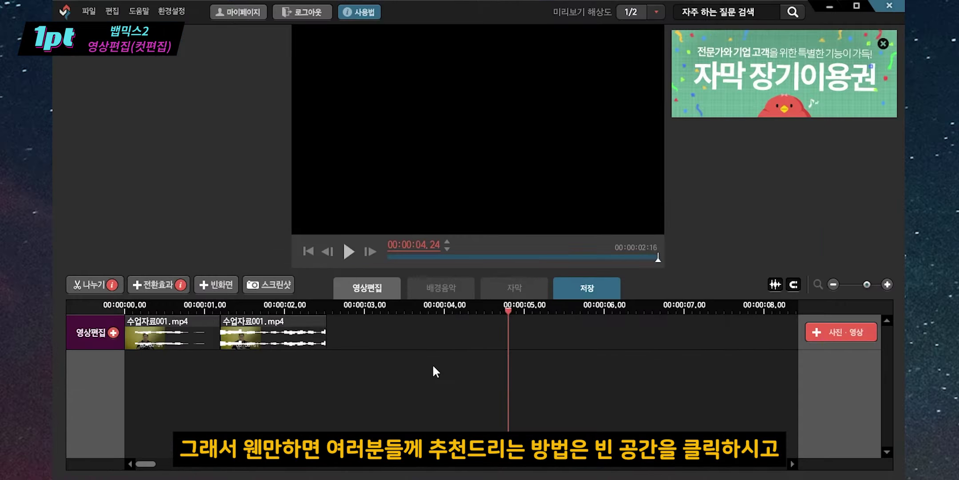
pyautogui.hotkey('ctrl', 'z')
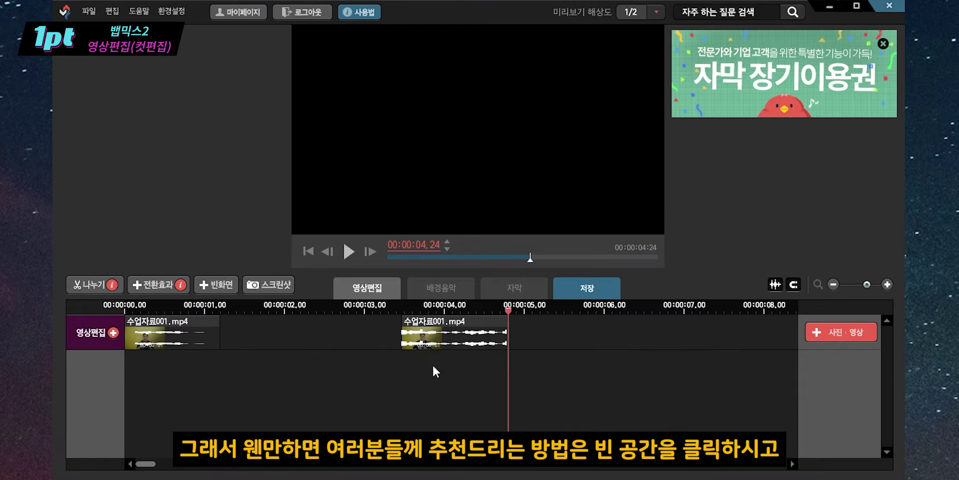
pyautogui.hotkey('ctrl', 'z')
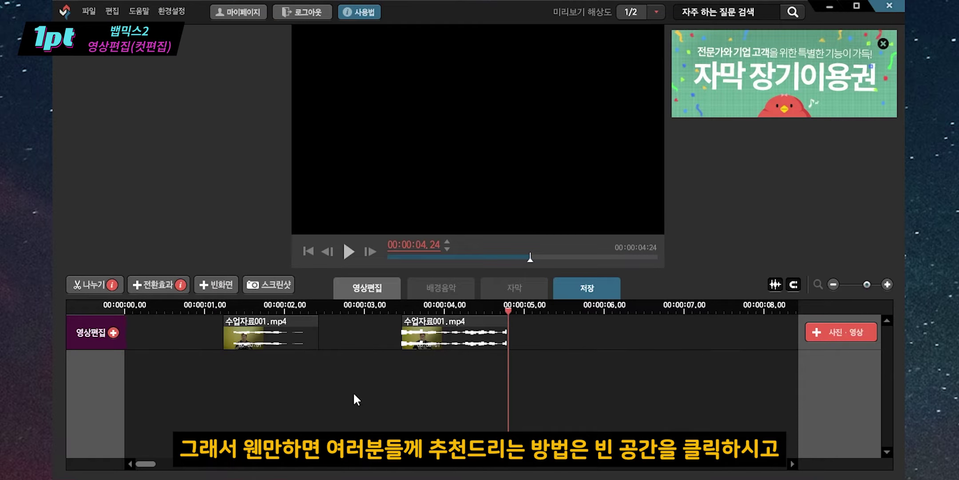
# - Delete the empty gap before the first clip
pyautogui.click(180, 334)
pyautogui.rightClick(179, 335)
pyautogui.click(202, 342)
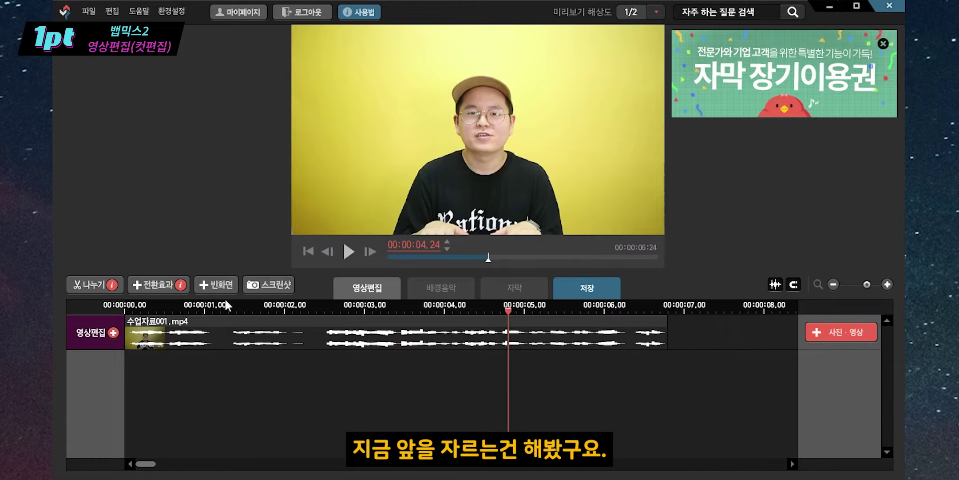
# - Trim the end of the full clip back to 00:00:01.07 and undo the trim
pyautogui.click(225, 302)
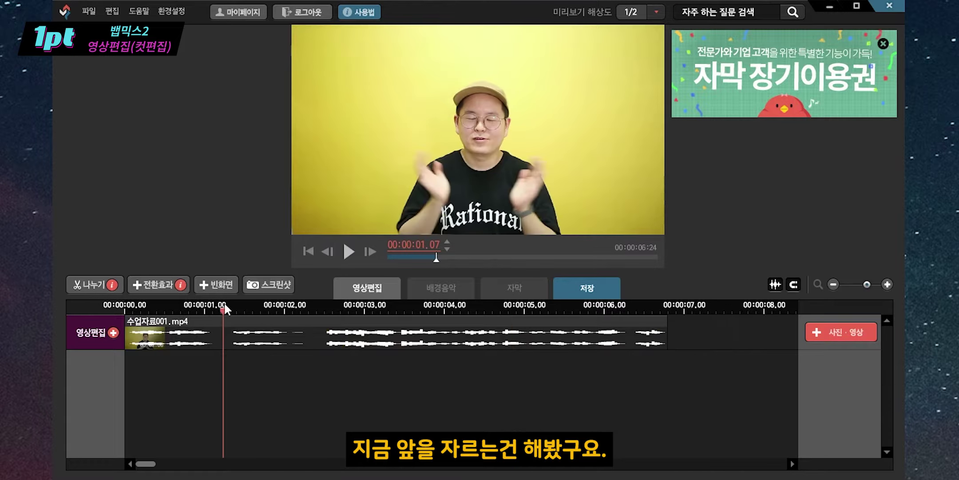
pyautogui.click(209, 344)
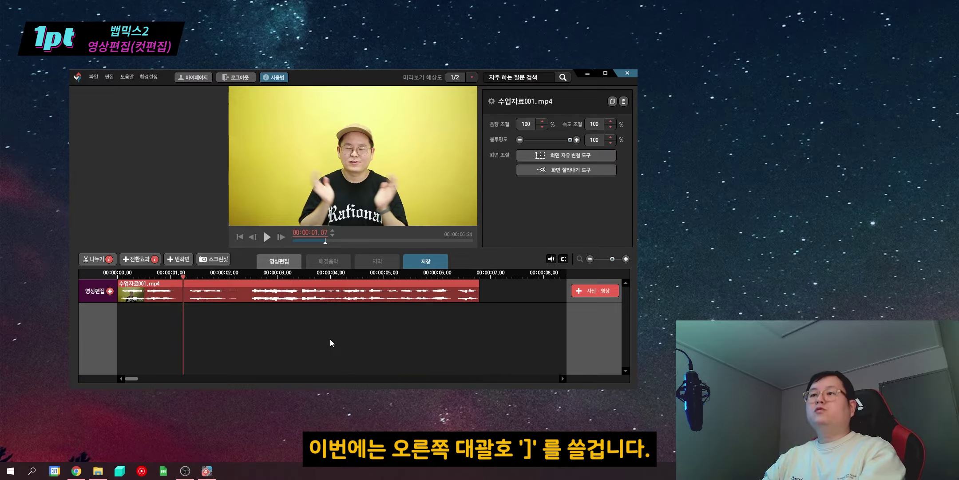
pyautogui.press(']')
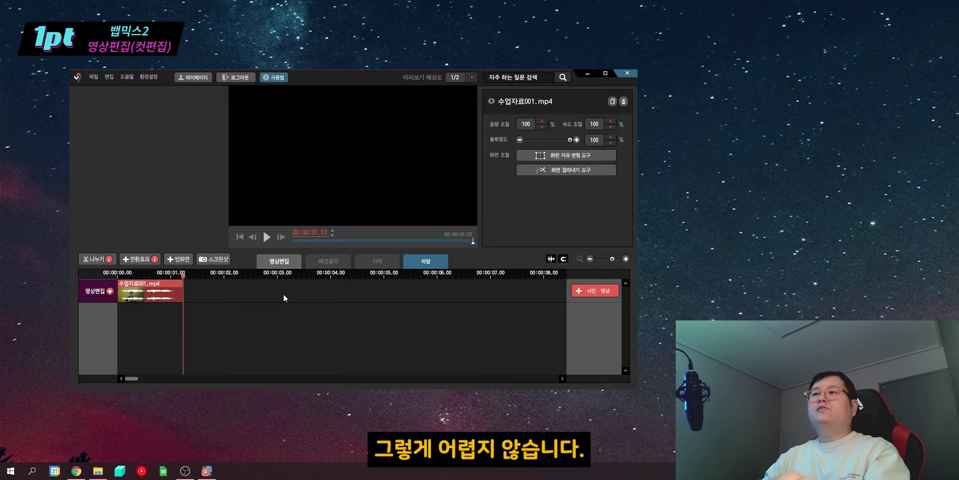
pyautogui.hotkey('ctrl', 'z')
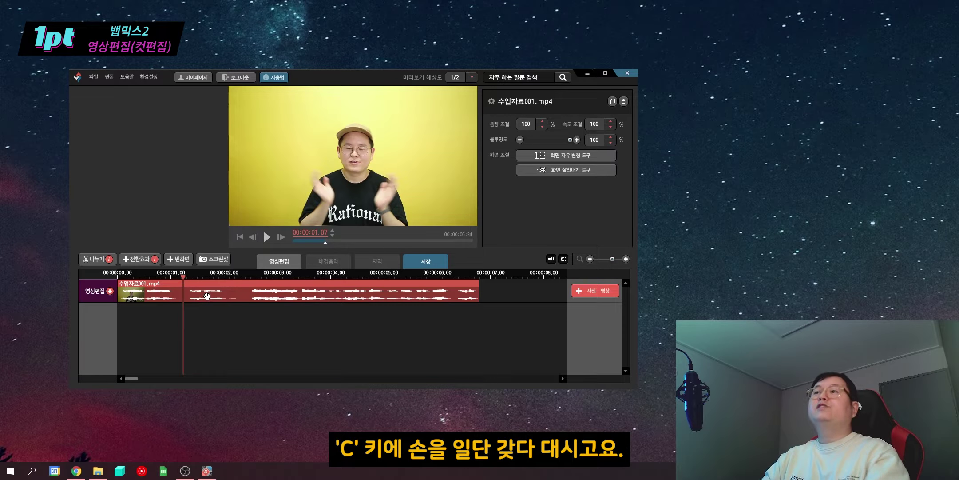
# - Select the clip, split it at 00:00:01.10 and check both pieces by selecting them in turn
pyautogui.click(207, 315)
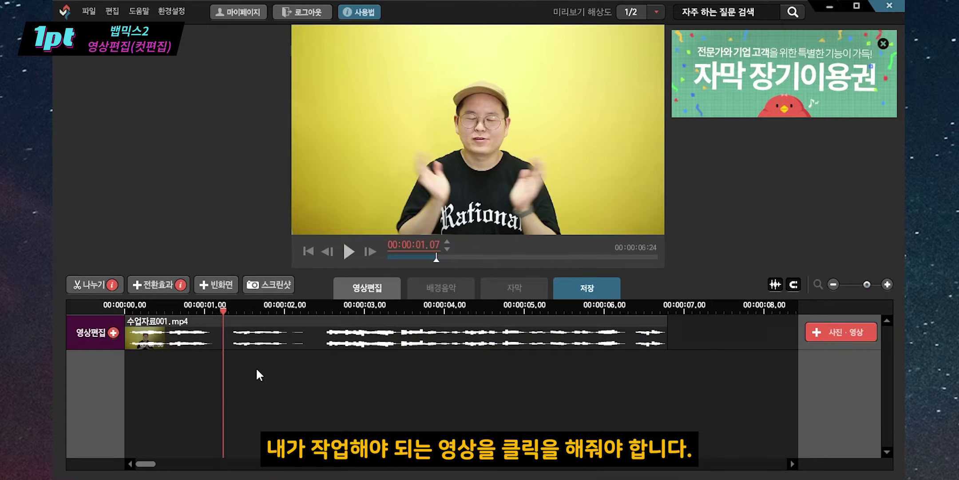
pyautogui.click(259, 343)
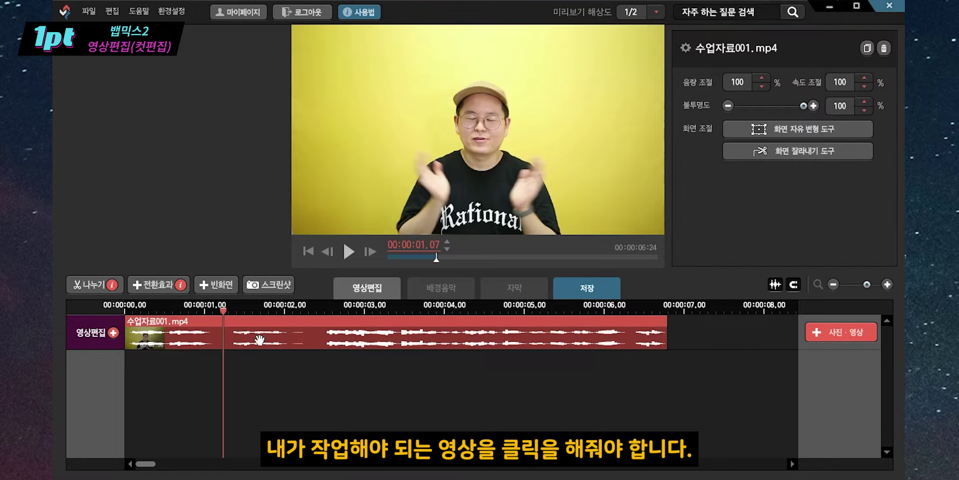
pyautogui.moveTo(225, 406)
pyautogui.mouseDown()
pyautogui.moveTo(161, 407)
pyautogui.moveTo(231, 405)
pyautogui.mouseUp()
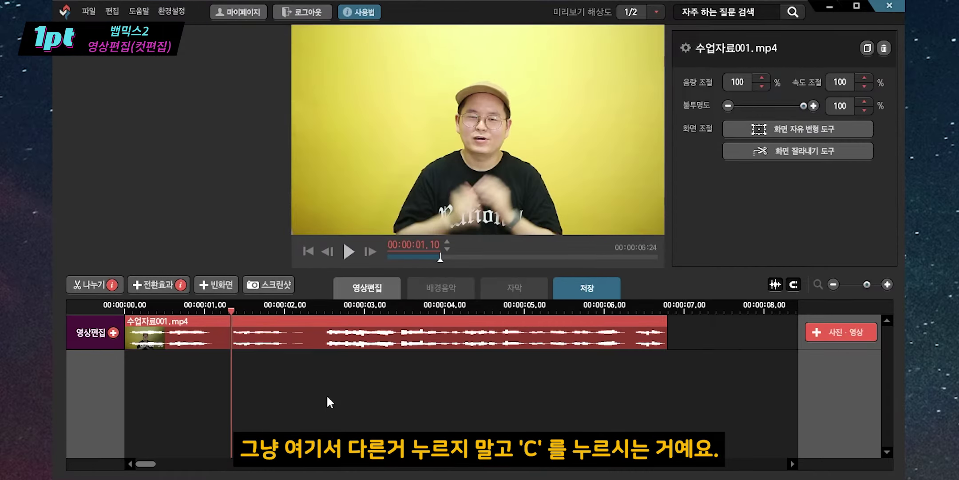
pyautogui.press('c')
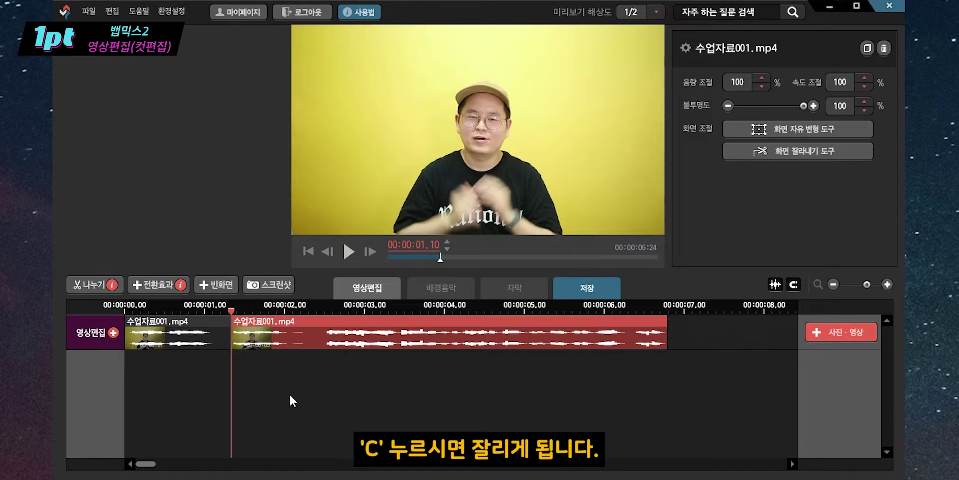
pyautogui.click(206, 336)
pyautogui.click(265, 336)
pyautogui.click(202, 337)
pyautogui.click(279, 339)
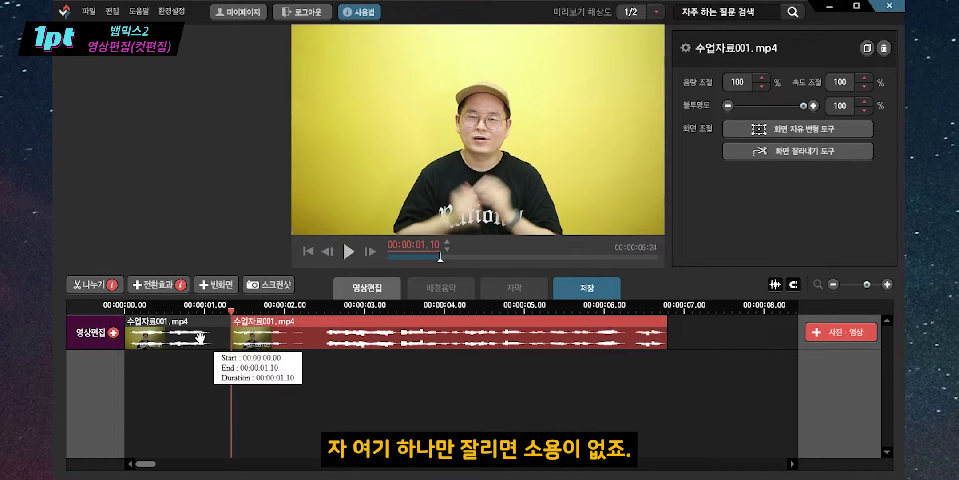
# - Split the second piece at 00:00:02.15 and check the three pieces by selecting each one
pyautogui.moveTo(234, 411); pyautogui.dragTo(328, 410)
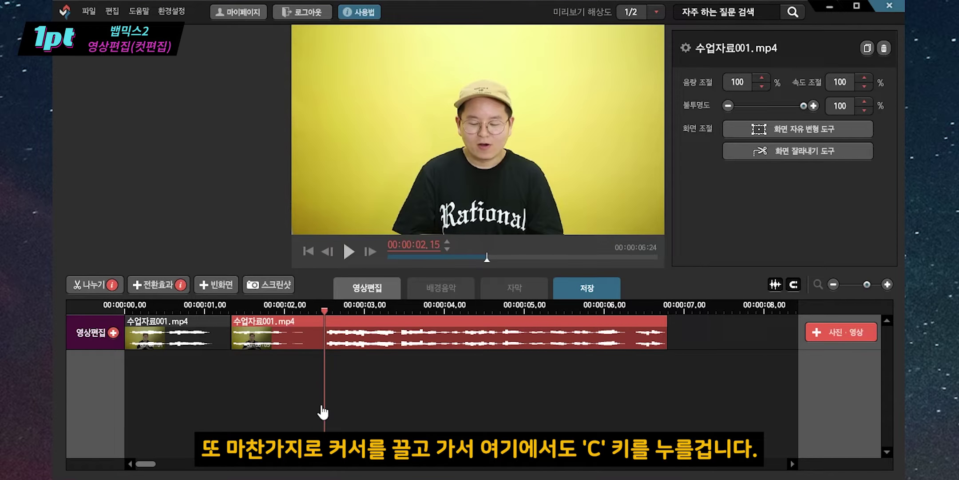
pyautogui.press('c')
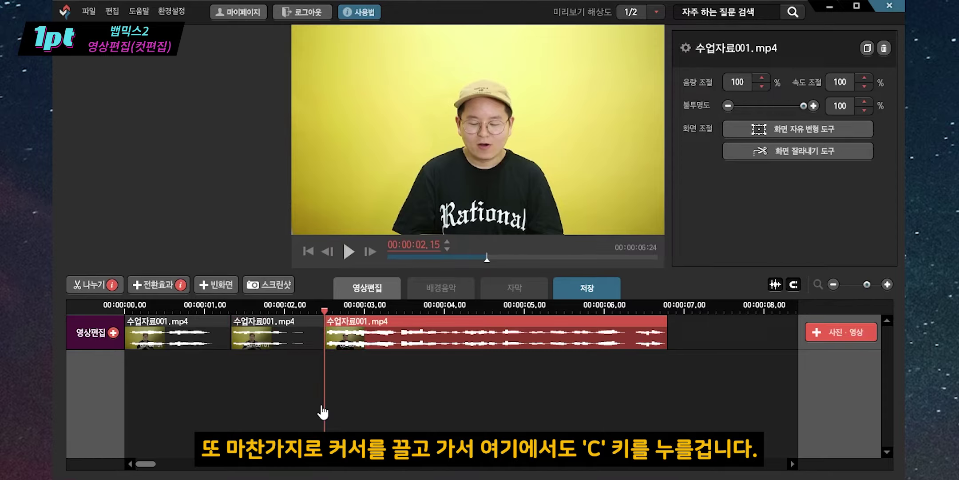
pyautogui.click(198, 341)
pyautogui.click(262, 342)
pyautogui.click(372, 341)
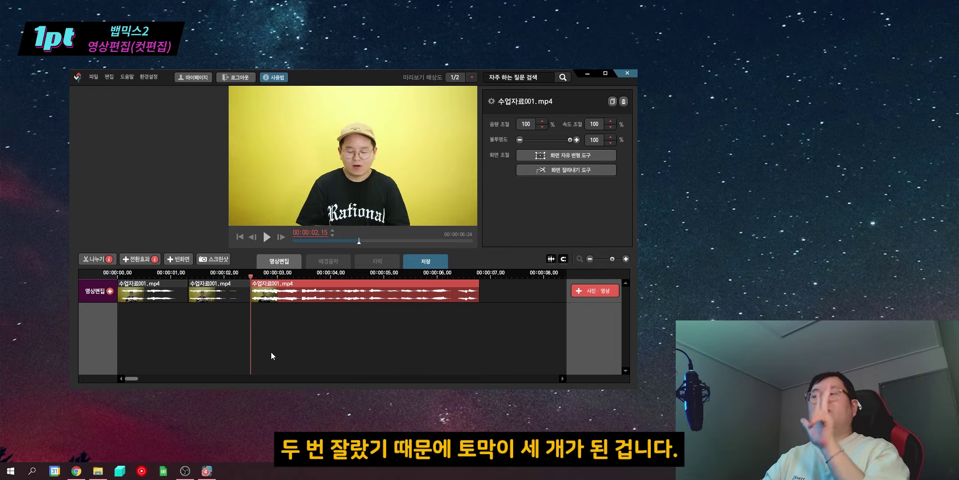
# - Delete the middle clip piece and remove the empty gap it leaves so the last piece joins the first
pyautogui.click(237, 295)
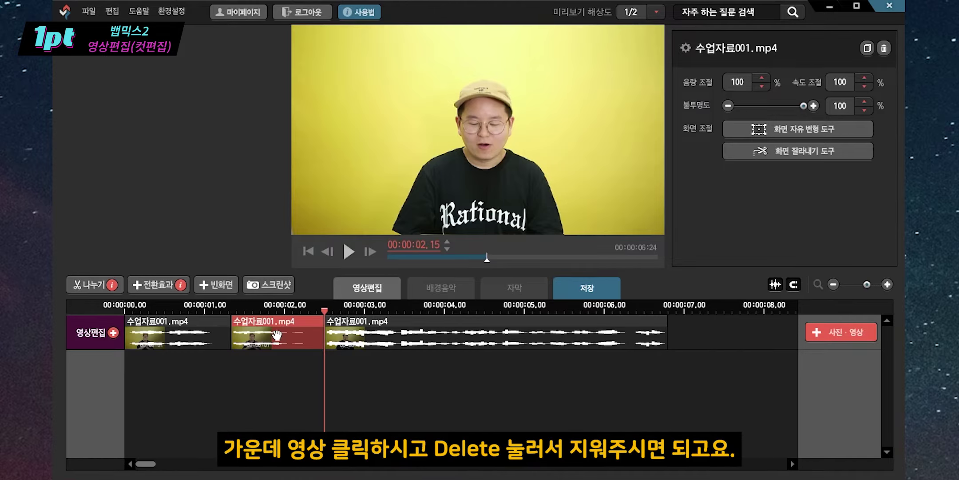
pyautogui.press('Delete')
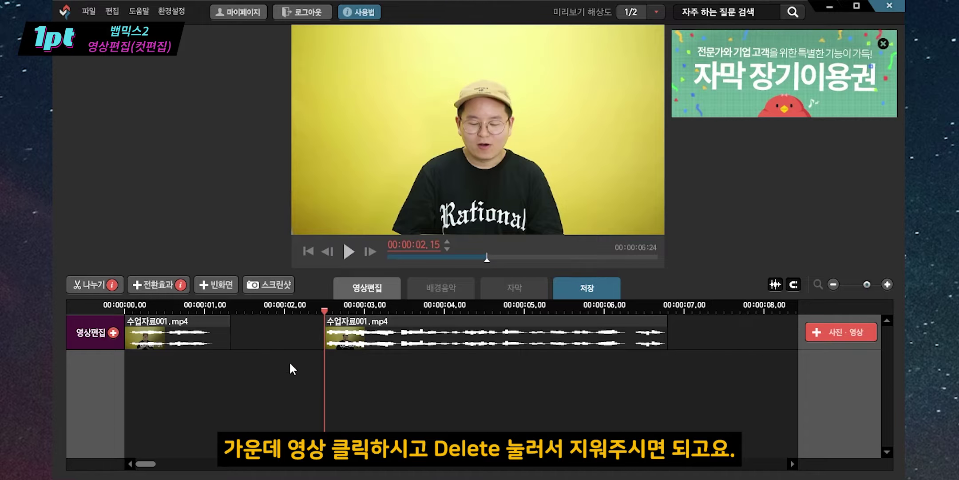
pyautogui.click(280, 330)
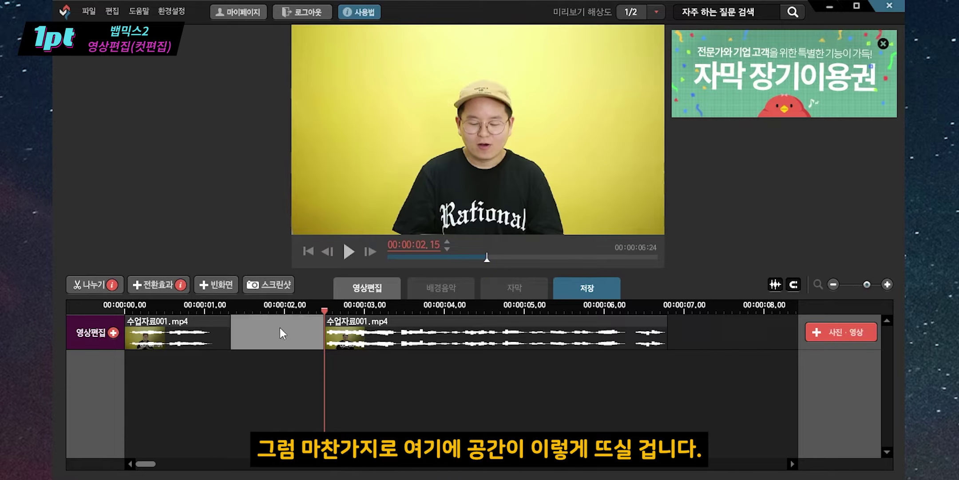
pyautogui.click(287, 377)
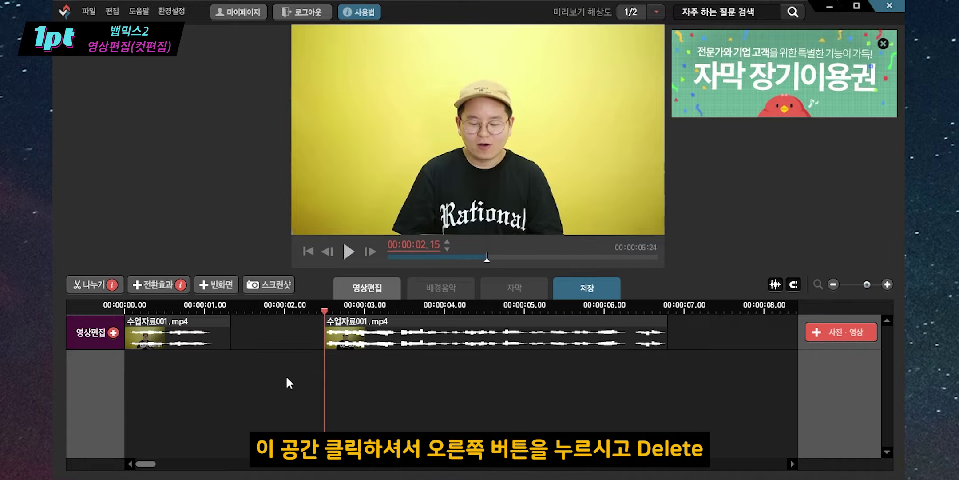
pyautogui.click(277, 335)
pyautogui.rightClick(277, 335)
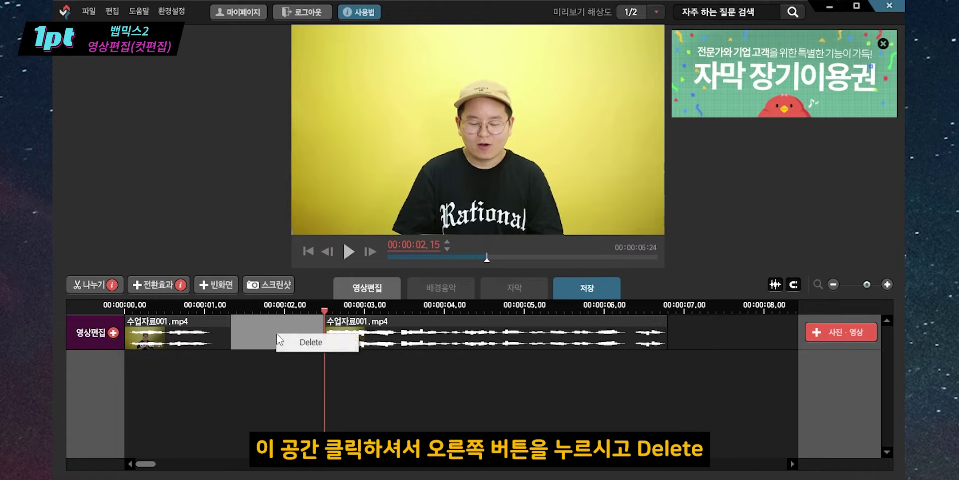
pyautogui.click(306, 341)
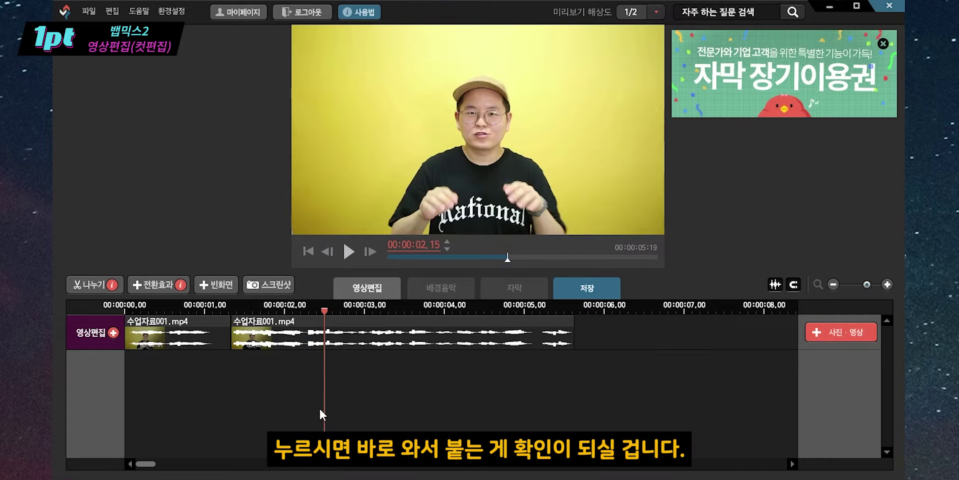
# - Select the second clip and split it at 00:00:02.08
pyautogui.click(306, 413)
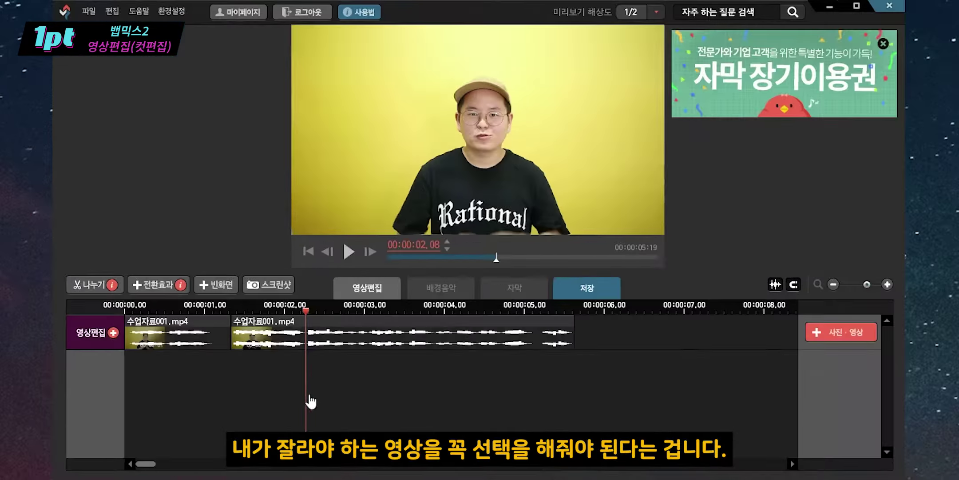
pyautogui.click(384, 340)
pyautogui.click(378, 398)
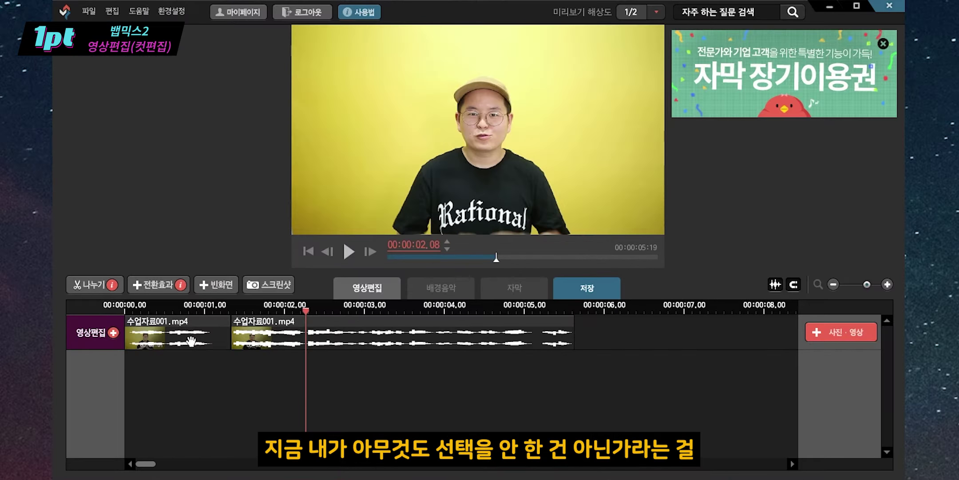
pyautogui.click(265, 298)
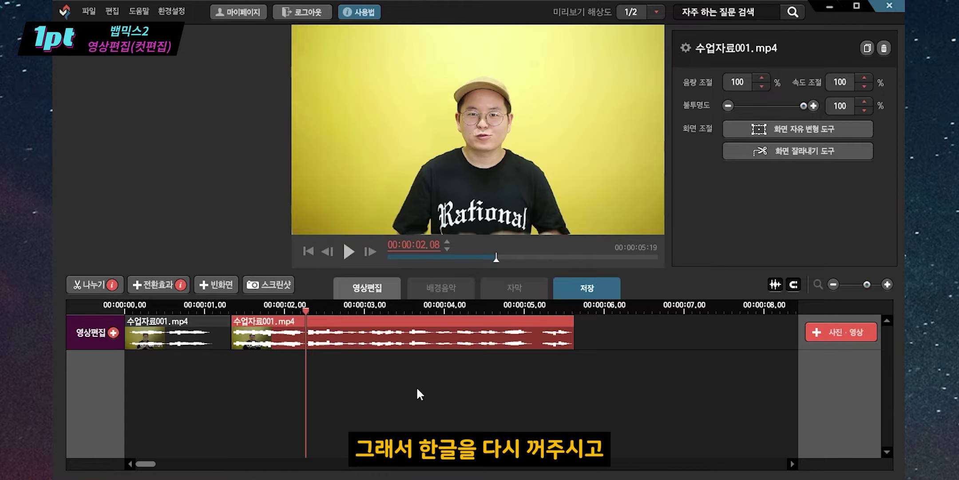
pyautogui.press('c')
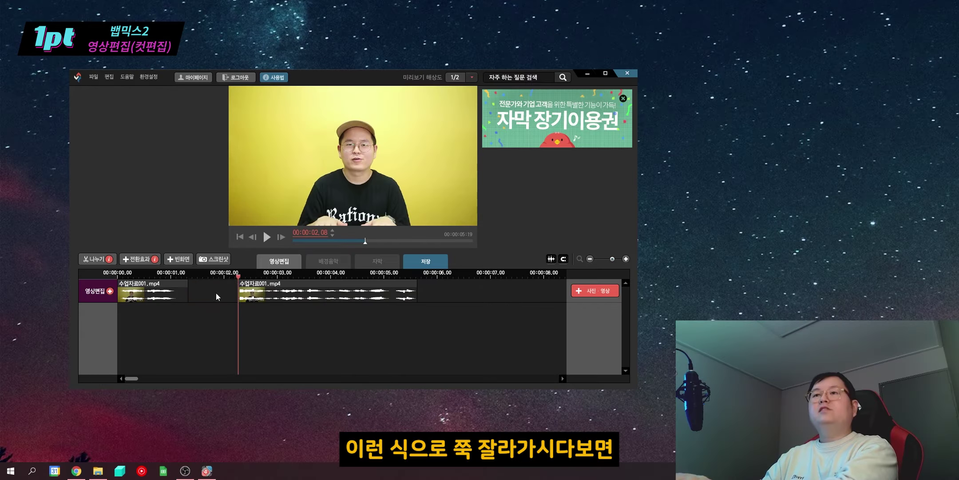
# - Delete the second clip's piece before the cut together with its gap, and split the remaining second clip at 00:00:02.28
pyautogui.press('Delete')
pyautogui.click(324, 337)
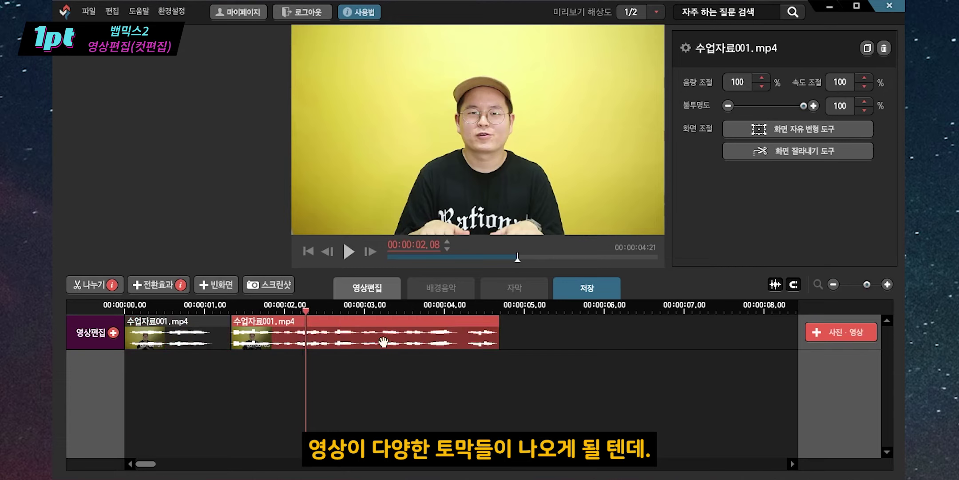
pyautogui.moveTo(308, 317); pyautogui.dragTo(361, 317)
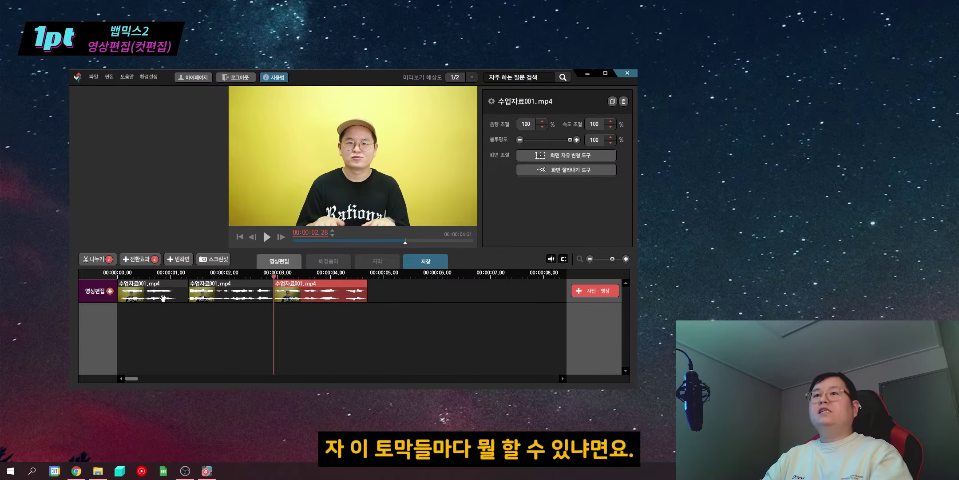
# - Examine the settings of each of the three clips by selecting them in turn, ending on the first clip
pyautogui.click(190, 338)
pyautogui.click(235, 293)
pyautogui.click(289, 293)
pyautogui.click(163, 290)
pyautogui.click(234, 289)
pyautogui.click(311, 298)
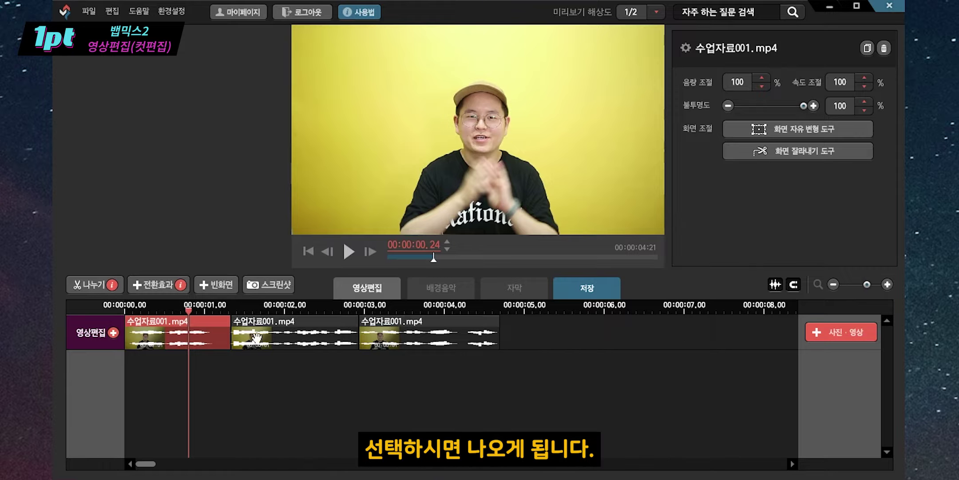
pyautogui.click(293, 336)
pyautogui.click(424, 338)
pyautogui.click(203, 338)
pyautogui.click(290, 334)
pyautogui.click(204, 337)
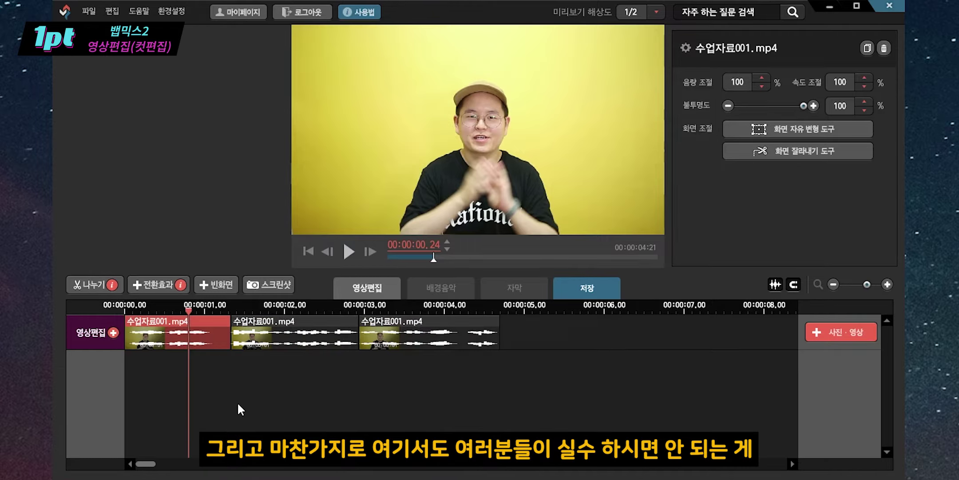
# - With the playhead at 00:00:02.06 over the second clip, enlarge the selected first clip to 409% with the free transform tool
pyautogui.moveTo(218, 386); pyautogui.dragTo(304, 387)
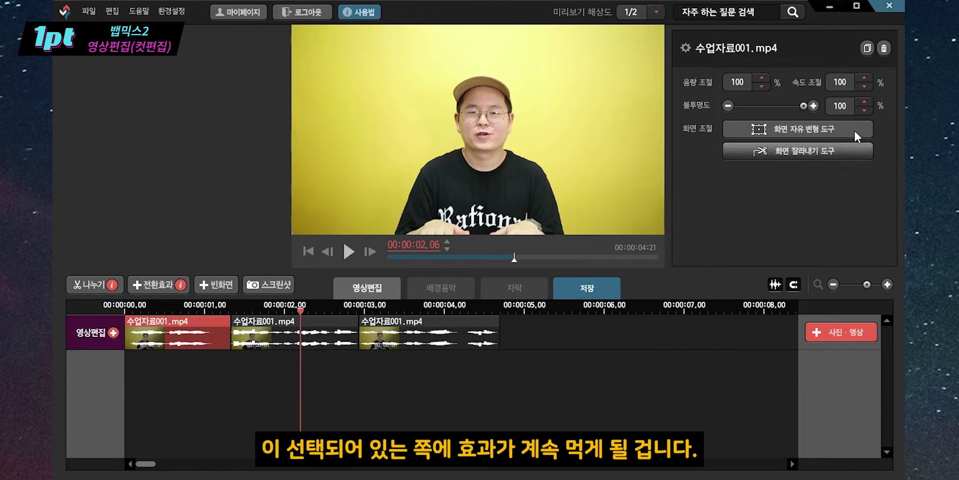
pyautogui.click(798, 128)
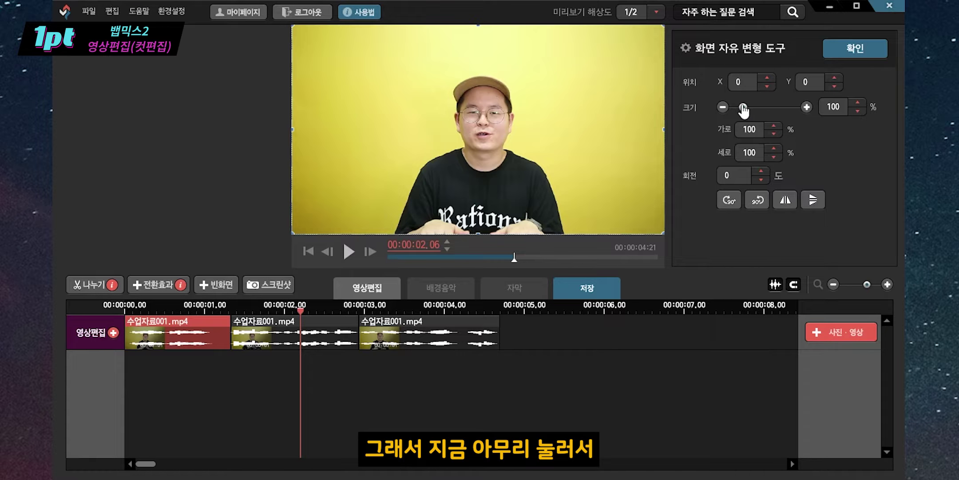
pyautogui.click(776, 108)
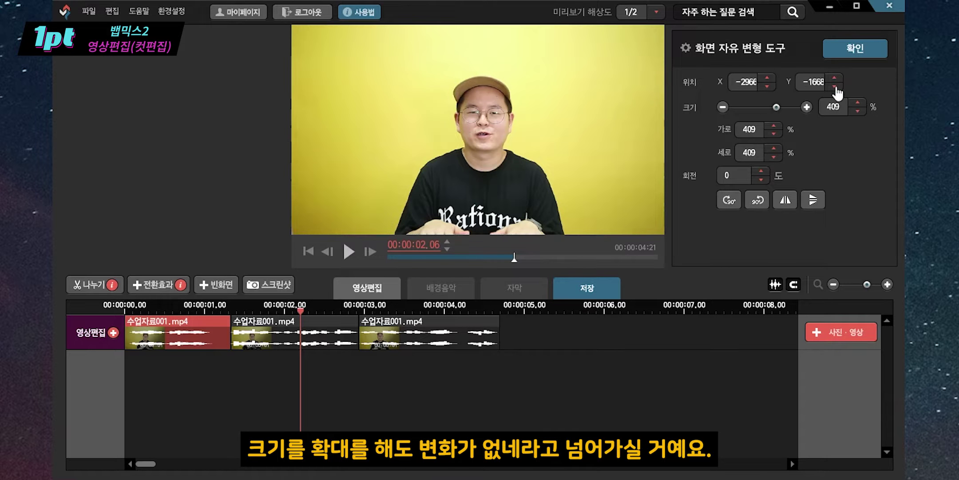
pyautogui.click(856, 49)
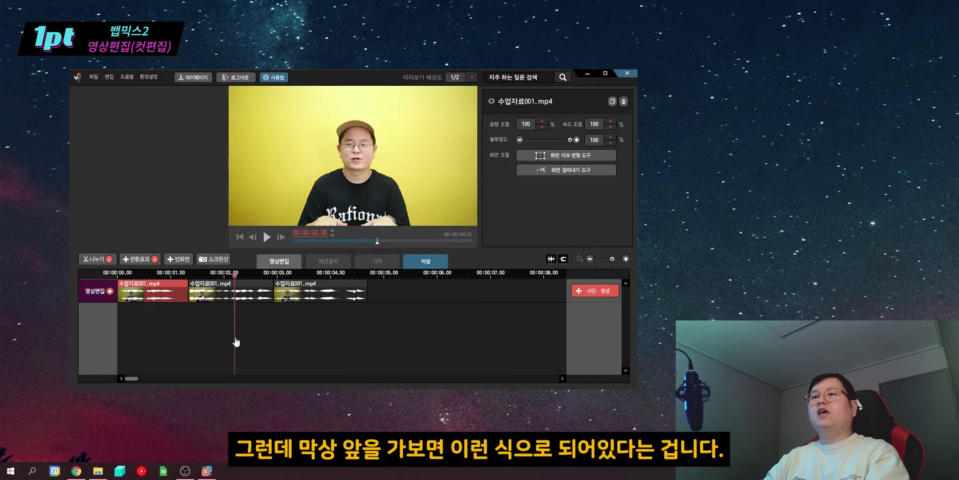
# - Place the playhead over the first clip, set the clip's speed to 200% and play back the result
pyautogui.click(154, 337)
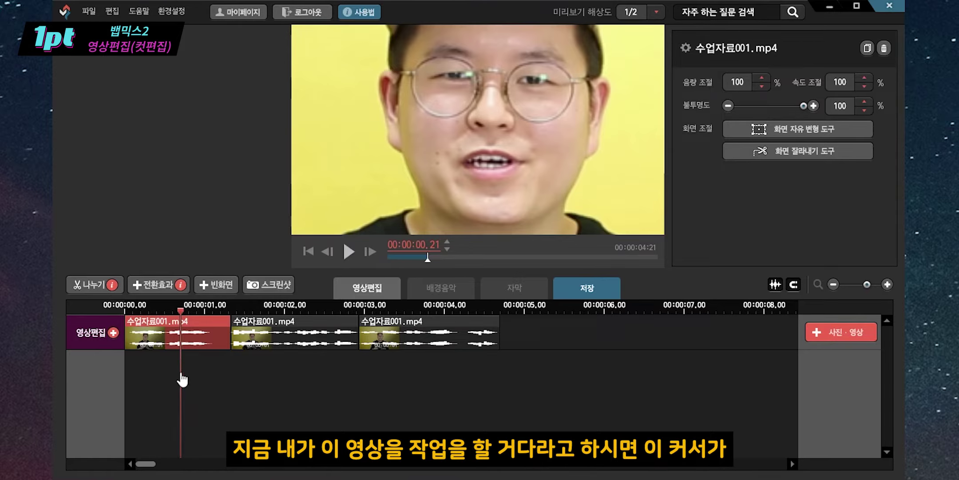
pyautogui.moveTo(182, 380)
pyautogui.mouseDown()
pyautogui.moveTo(246, 369)
pyautogui.moveTo(322, 386)
pyautogui.moveTo(172, 371)
pyautogui.moveTo(180, 370)
pyautogui.mouseUp()
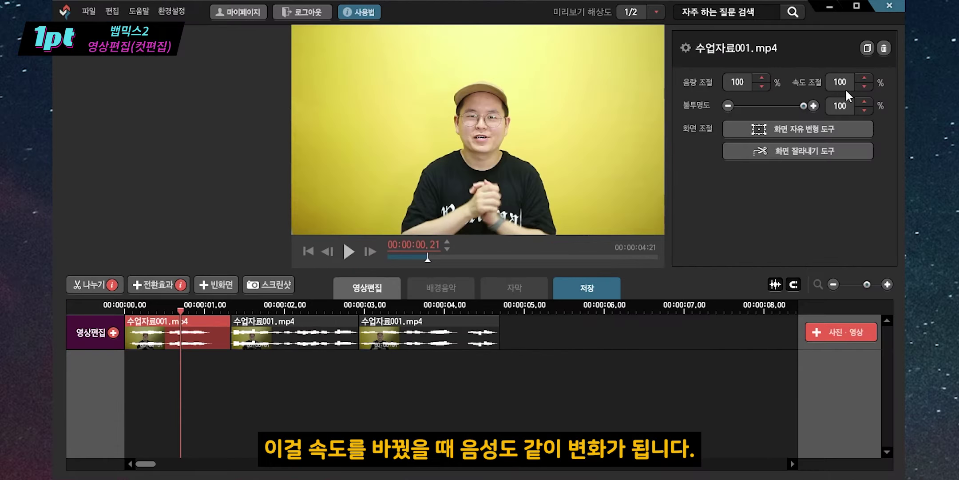
pyautogui.doubleClick(839, 86)
pyautogui.write('200')
pyautogui.press('Return')
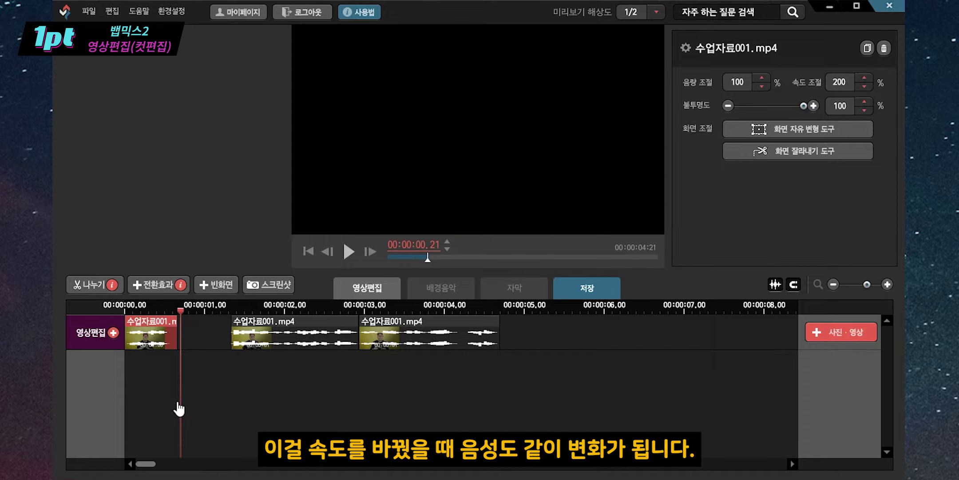
pyautogui.click(170, 412)
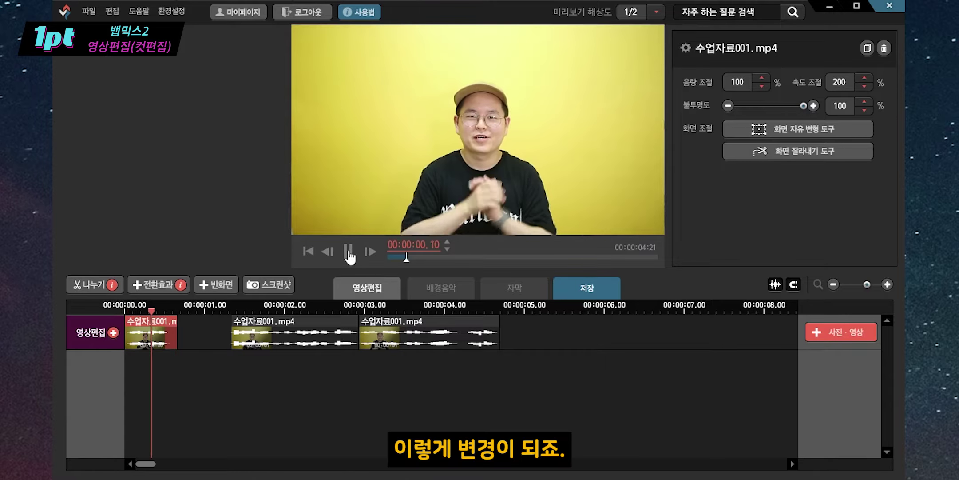
pyautogui.click(348, 252)
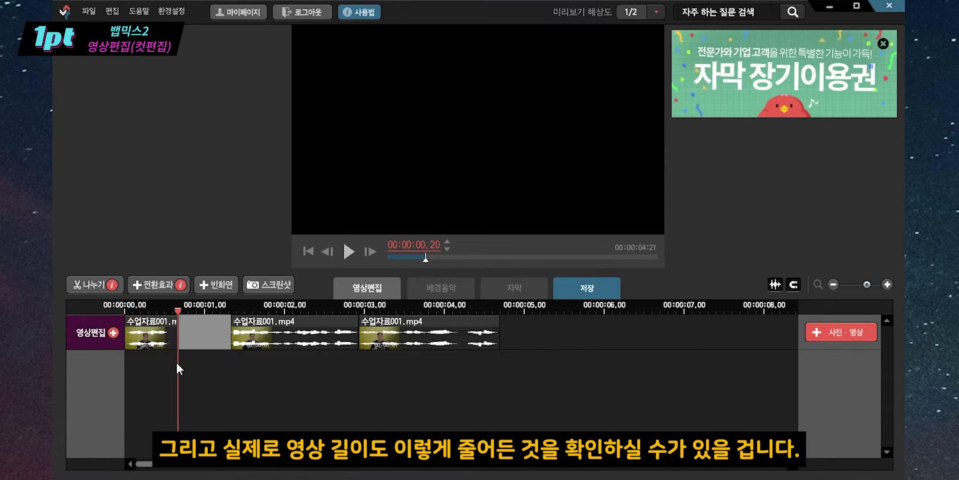
# - Set the first clip's speed back to 100%
pyautogui.doubleClick(843, 84)
pyautogui.write('100')
pyautogui.press('Return')
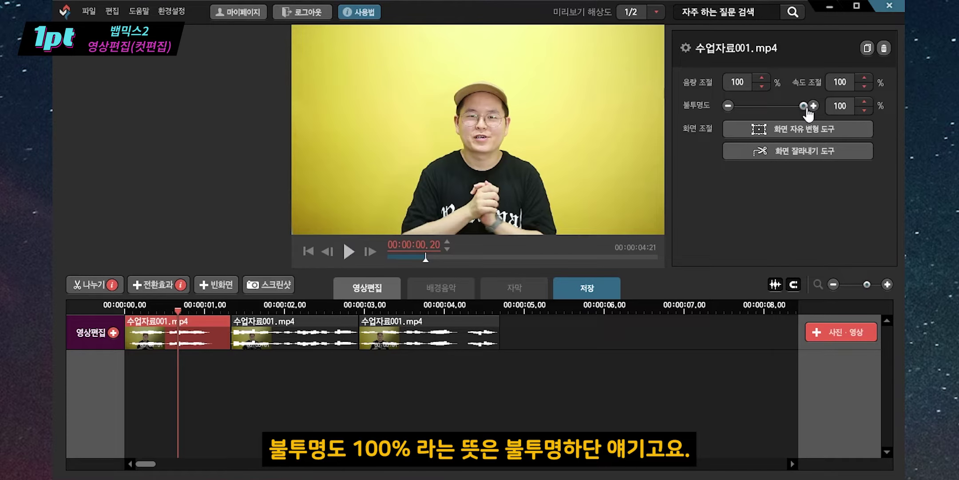
# - Lower the first clip's opacity to 0% and return it to 100%
pyautogui.moveTo(807, 109); pyautogui.dragTo(732, 109)
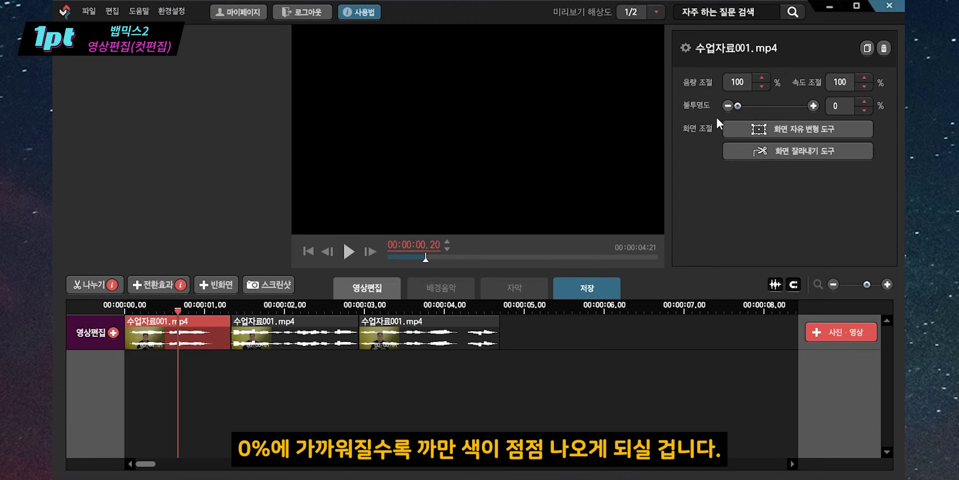
pyautogui.moveTo(527, 141)
pyautogui.mouseDown()
pyautogui.moveTo(549, 143)
pyautogui.moveTo(538, 143)
pyautogui.mouseUp()
pyautogui.moveTo(757, 111); pyautogui.dragTo(818, 112)
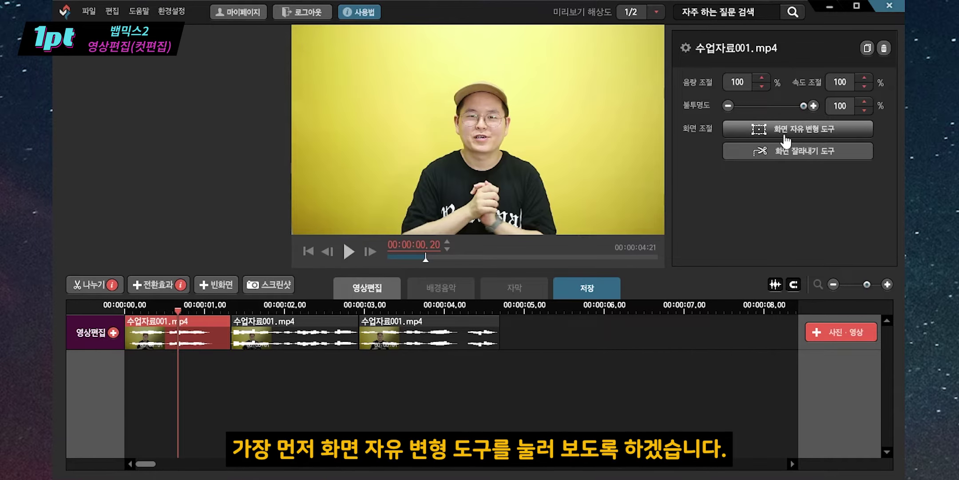
# - With the free transform tool, try moving the first clip in the frame and reset its position to X 0, Y 0
pyautogui.click(856, 134)
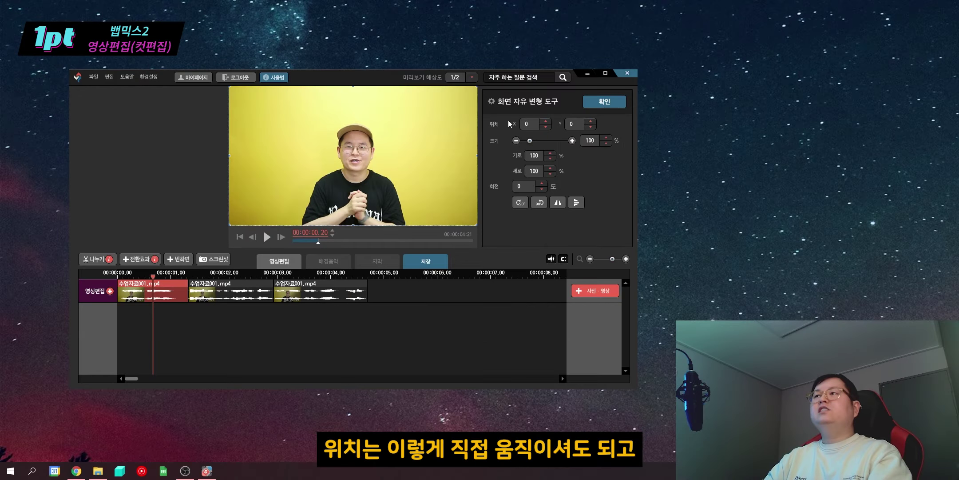
pyautogui.moveTo(300, 101); pyautogui.dragTo(402, 136)
pyautogui.click(767, 78)
pyautogui.click(766, 78)
pyautogui.click(767, 78)
pyautogui.click(768, 88)
pyautogui.click(767, 87)
pyautogui.click(767, 88)
pyautogui.doubleClick(741, 82)
pyautogui.write('0')
pyautogui.doubleClick(813, 82)
pyautogui.write('0')
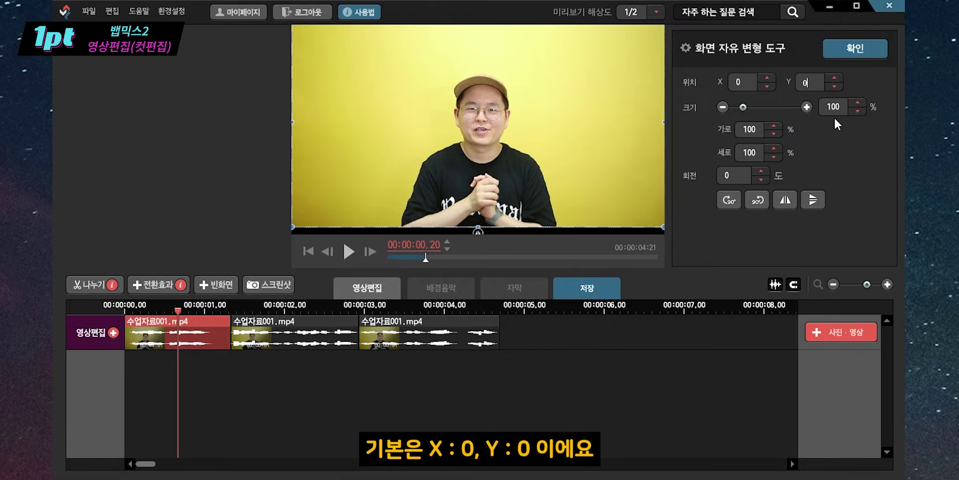
pyautogui.press('Return')
# - Try rescaling the first clip and set its overall size back to 100%
pyautogui.moveTo(744, 108)
pyautogui.mouseDown()
pyautogui.moveTo(773, 111)
pyautogui.moveTo(740, 112)
pyautogui.mouseUp()
pyautogui.doubleClick(843, 108)
pyautogui.write('100')
pyautogui.press('Return')
# - Try changing only the first clip's horizontal scale and bring it back to 100%
pyautogui.click(774, 126)
pyautogui.click(775, 126)
pyautogui.click(774, 127)
pyautogui.click(774, 126)
pyautogui.click(774, 133)
pyautogui.click(774, 134)
pyautogui.click(774, 134)
pyautogui.click(774, 134)
pyautogui.click(774, 133)
pyautogui.click(774, 133)
pyautogui.click(775, 133)
pyautogui.click(775, 133)
# - Stretch only the first clip's vertical scale to 134% and bring it back to 100%
pyautogui.click(775, 148)
pyautogui.click(775, 148)
pyautogui.click(775, 148)
pyautogui.click(775, 149)
pyautogui.click(775, 148)
pyautogui.click(775, 148)
pyautogui.click(774, 149)
pyautogui.click(776, 149)
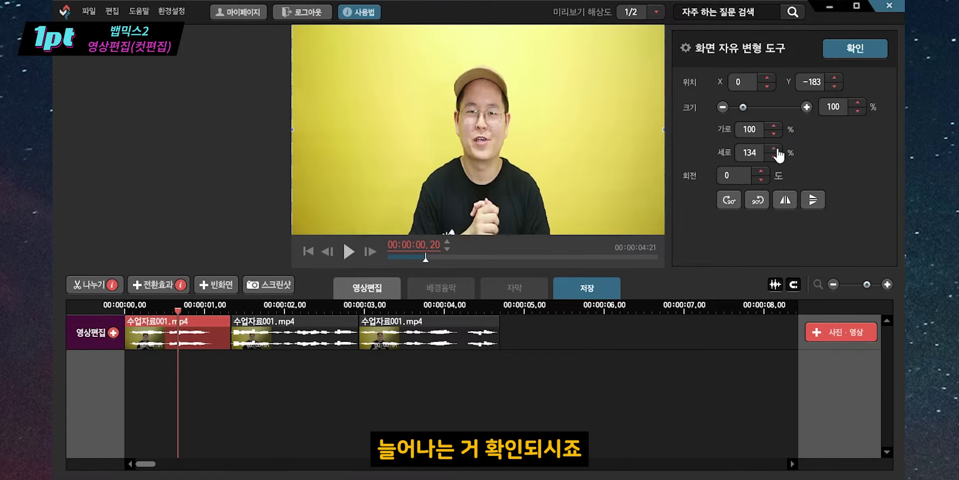
pyautogui.click(775, 158)
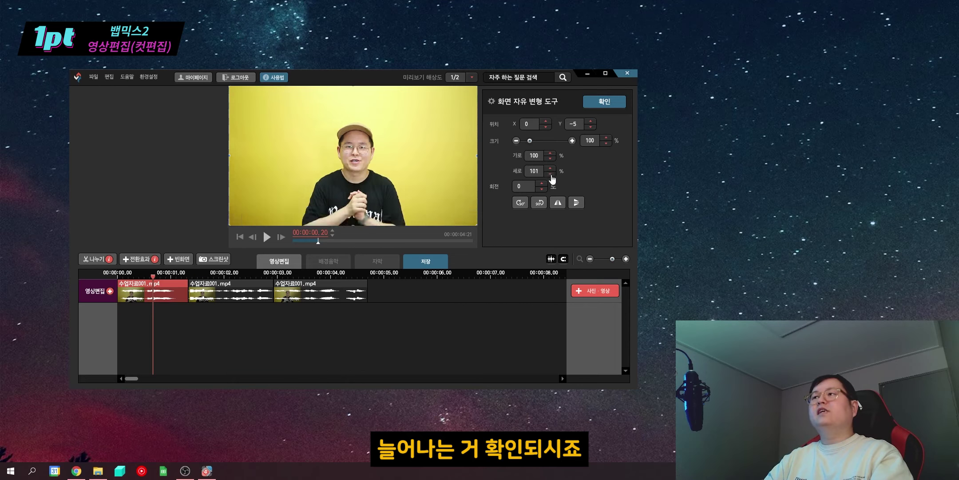
pyautogui.click(551, 174)
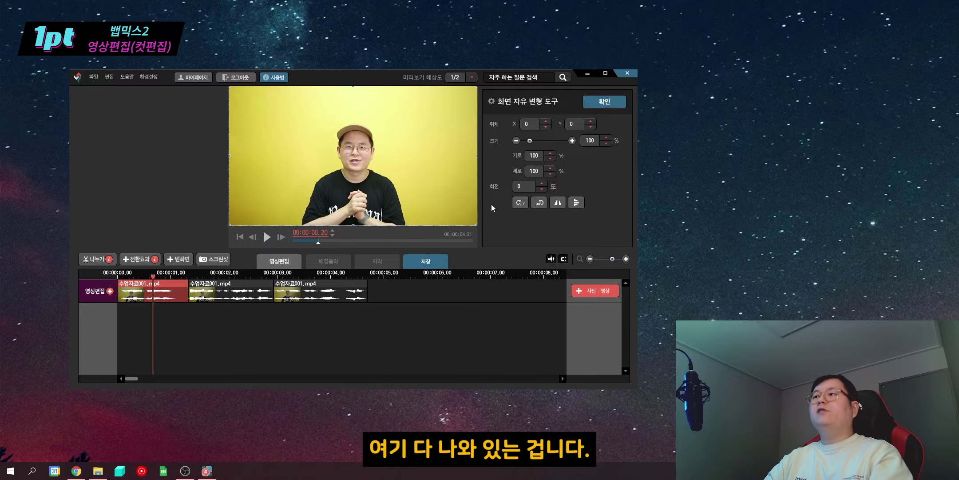
# - Rotate the first clip clockwise in four 90° turns, up to 360°
pyautogui.click(520, 203)
pyautogui.click(520, 202)
pyautogui.click(520, 202)
pyautogui.click(520, 203)
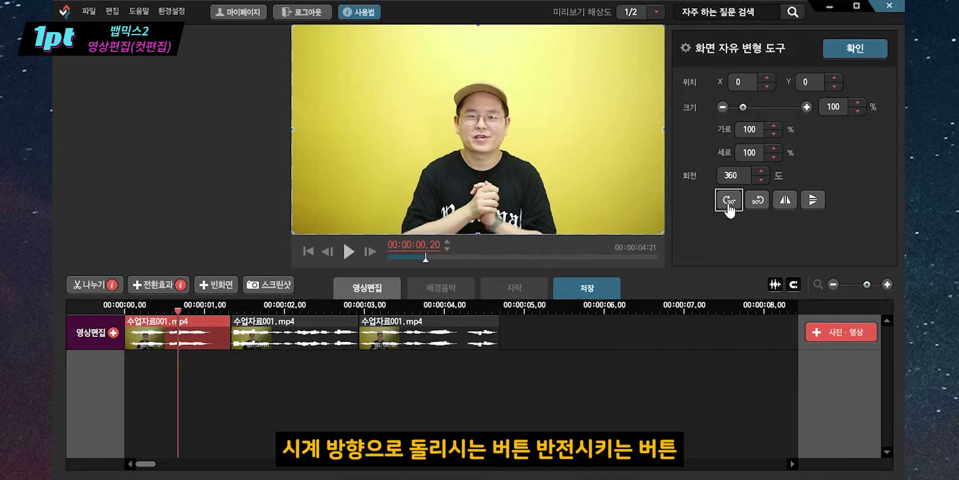
# - Flip the first clip horizontally twice and vertically twice, and confirm the free transform
pyautogui.click(785, 200)
pyautogui.click(785, 200)
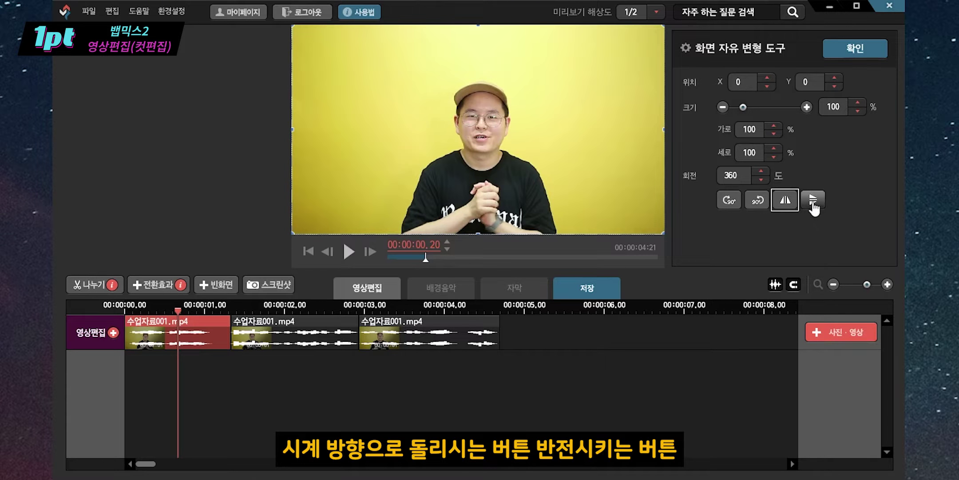
pyautogui.click(813, 201)
pyautogui.click(812, 201)
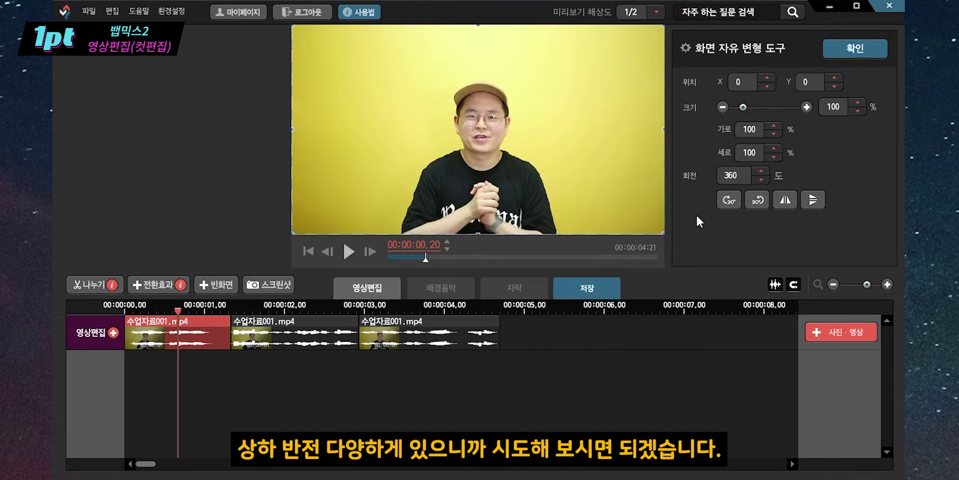
pyautogui.click(858, 49)
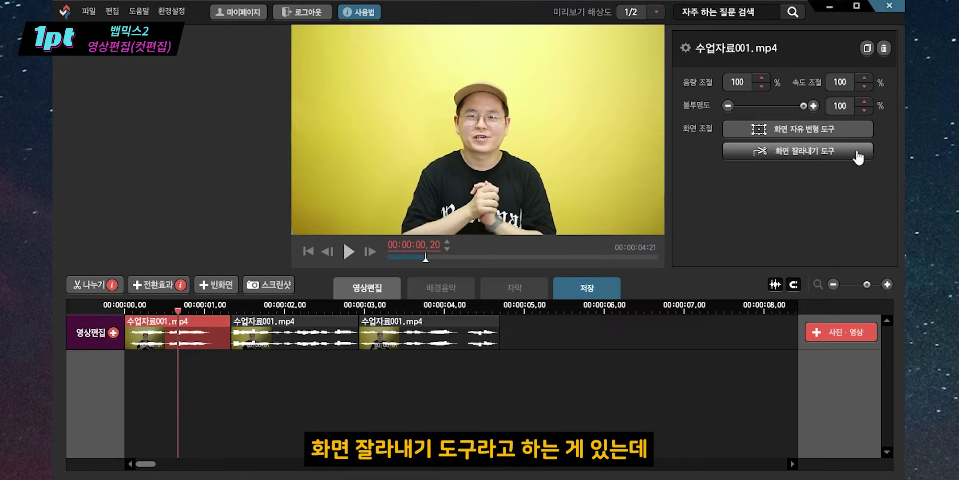
# - Crop the first clip's picture around the presenter to 877 × 809 px at X 534, Y 270, and apply the crop
pyautogui.click(844, 153)
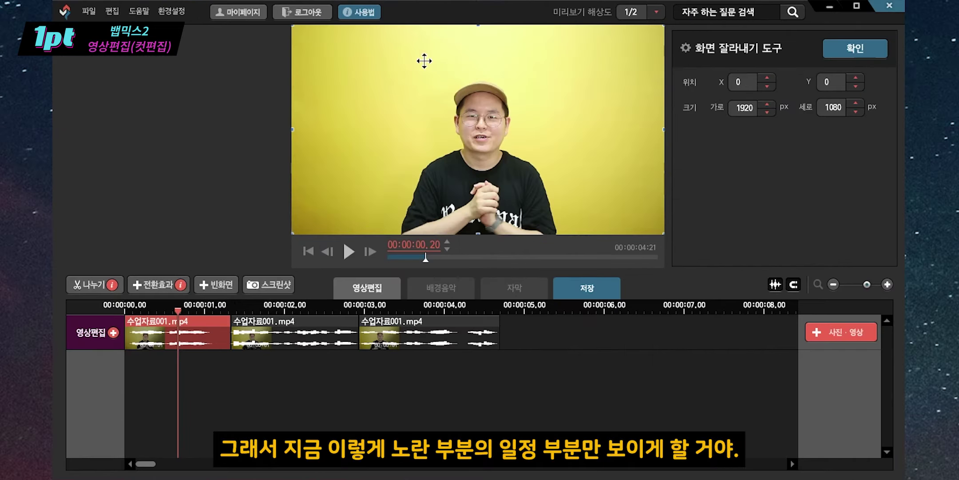
pyautogui.moveTo(663, 129); pyautogui.dragTo(566, 130)
pyautogui.moveTo(430, 25); pyautogui.dragTo(429, 65)
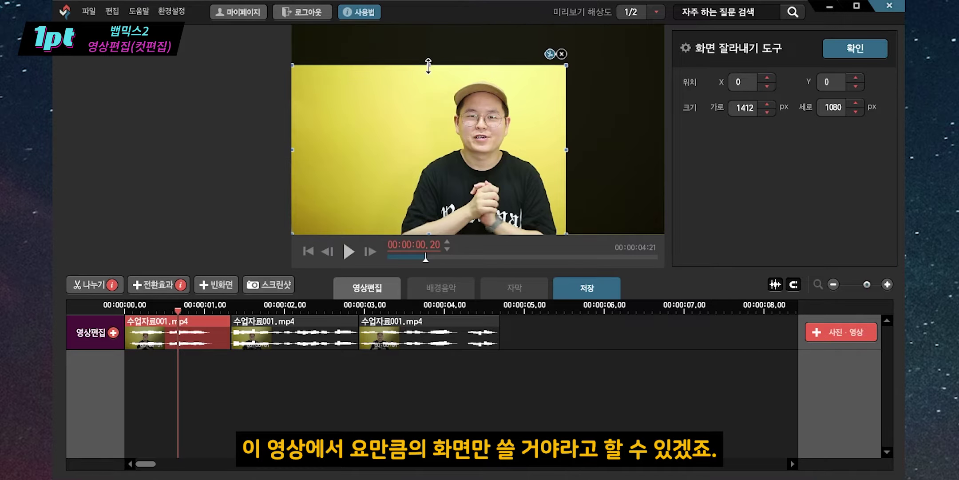
pyautogui.moveTo(292, 150); pyautogui.dragTo(397, 154)
pyautogui.moveTo(355, 114); pyautogui.dragTo(354, 120)
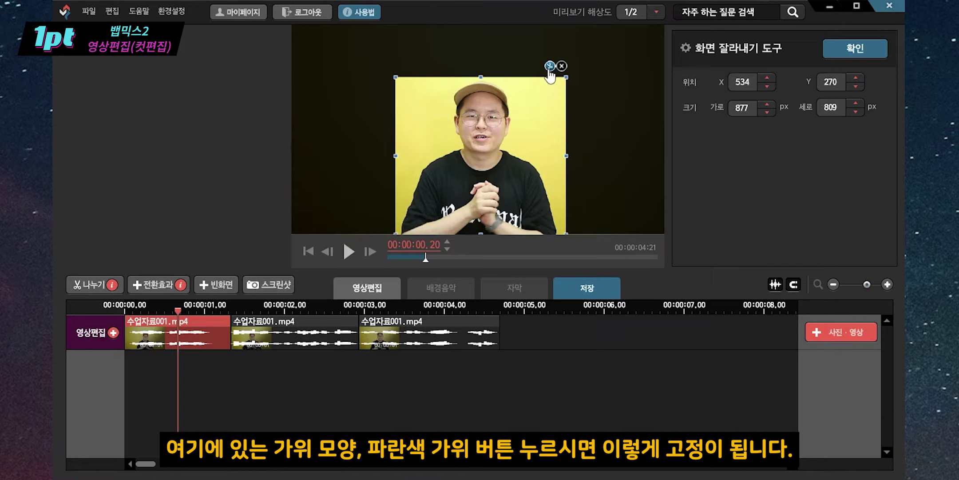
pyautogui.click(550, 67)
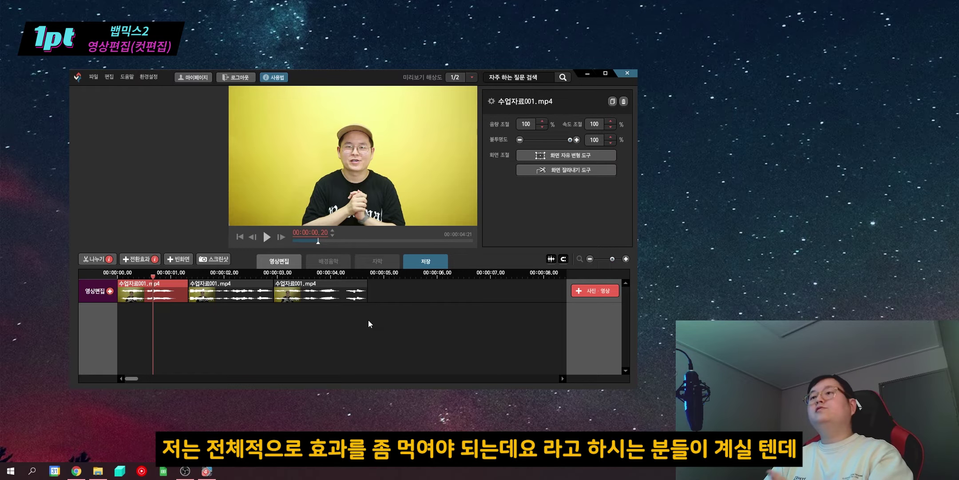
pyautogui.moveTo(368, 324); pyautogui.dragTo(165, 294)
pyautogui.click(177, 297)
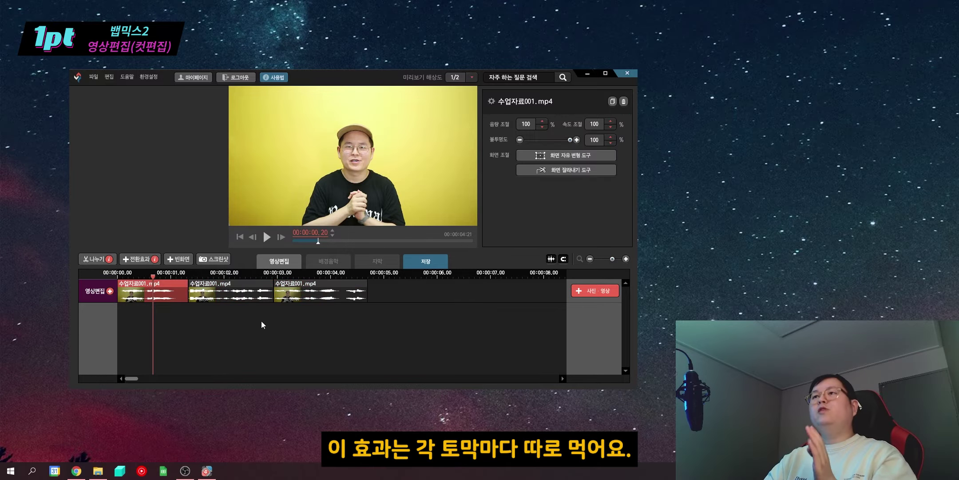
pyautogui.click(612, 102)
pyautogui.hotkey('ctrl', 'z')
pyautogui.click(169, 297)
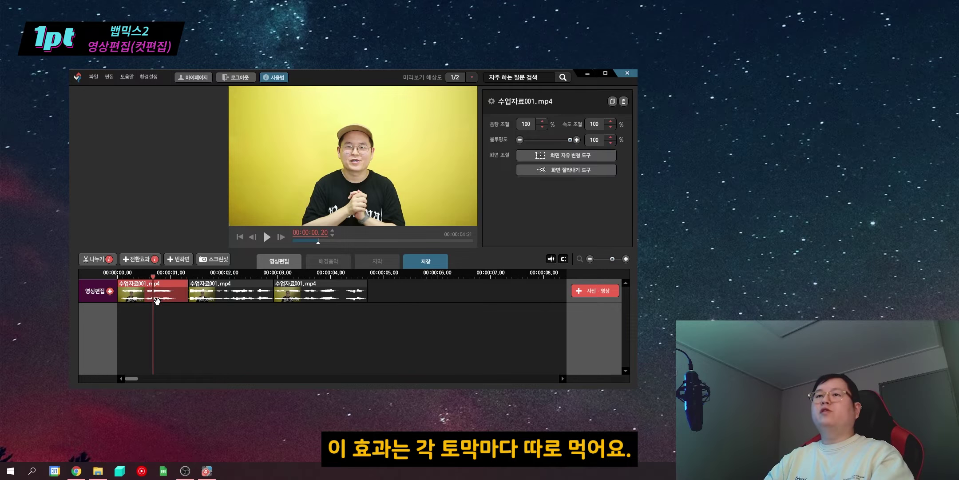
# - View the frames of the second, third and first clips with the playhead, and play the timeline from its beginning
pyautogui.click(234, 339)
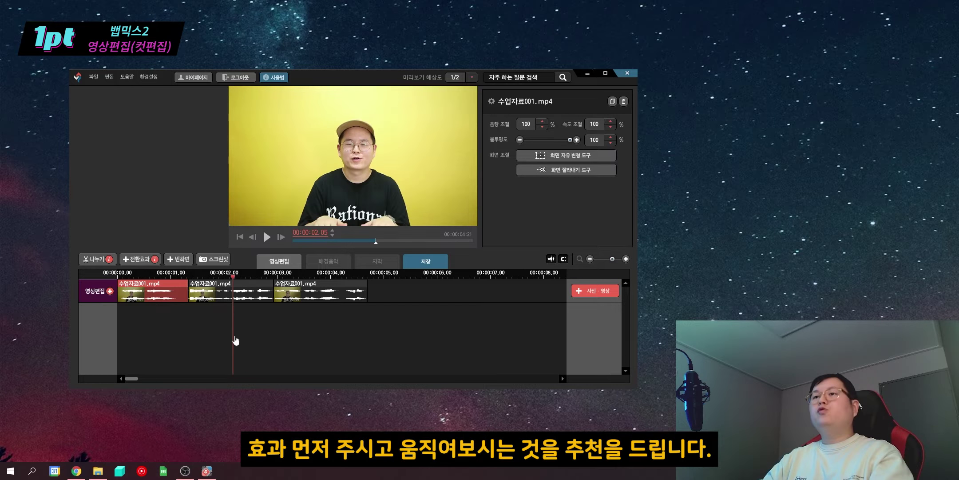
pyautogui.click(312, 278)
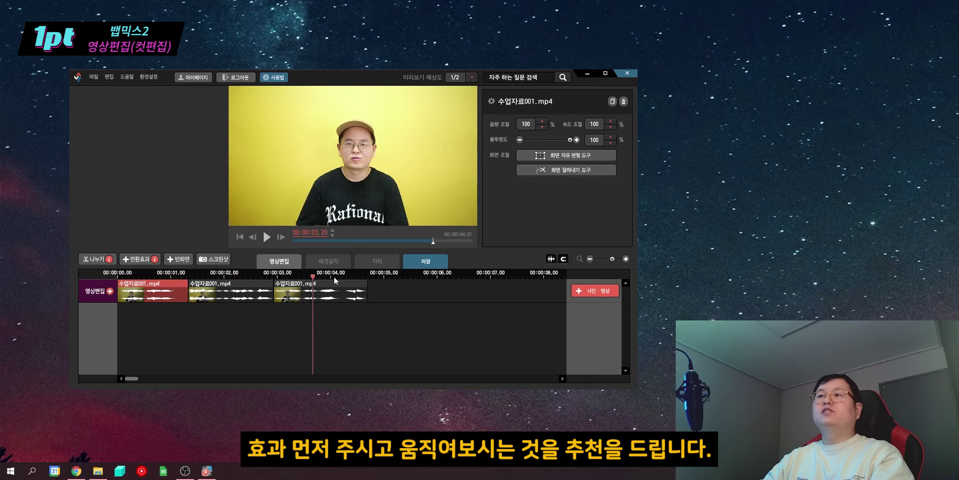
pyautogui.click(281, 289)
pyautogui.click(157, 290)
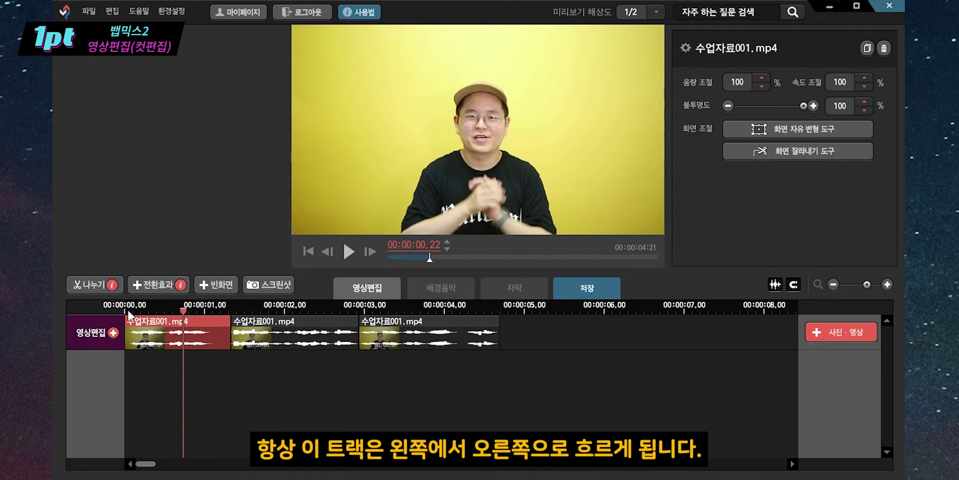
pyautogui.click(127, 311)
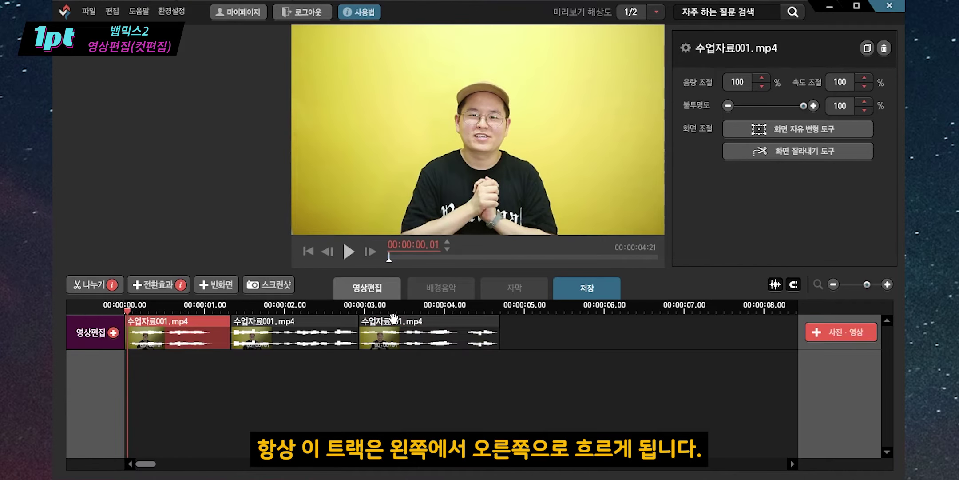
pyautogui.press('space')
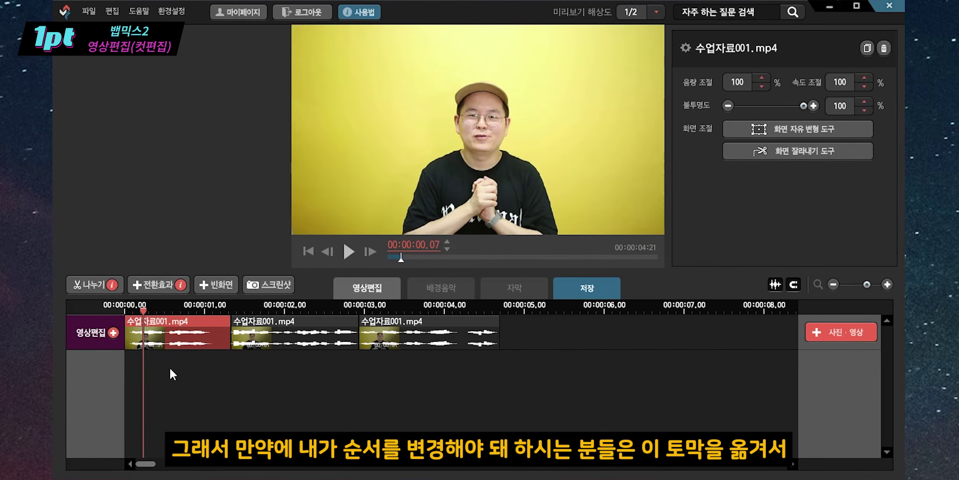
# - Reorder the three clips by moving the front clip to the end and deleting the gap it leaves, three times in a row
pyautogui.moveTo(171, 334); pyautogui.dragTo(555, 326)
pyautogui.rightClick(202, 331)
pyautogui.click(217, 343)
pyautogui.moveTo(173, 340); pyautogui.dragTo(555, 329)
pyautogui.rightClick(236, 330)
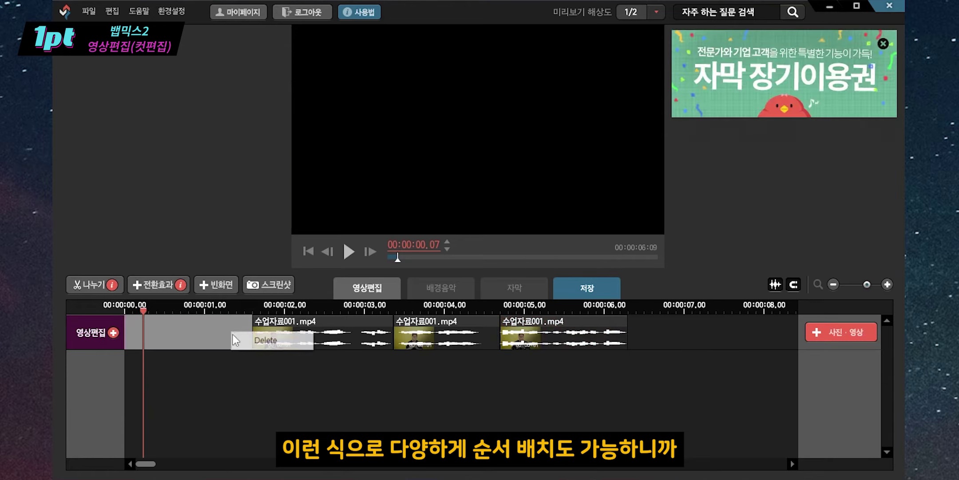
pyautogui.click(249, 342)
pyautogui.moveTo(240, 345); pyautogui.dragTo(554, 336)
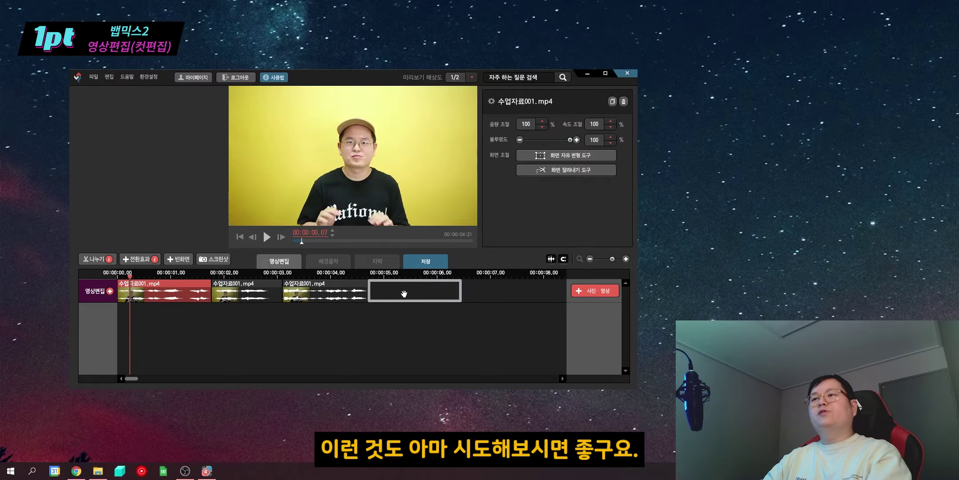
pyautogui.moveTo(403, 294); pyautogui.dragTo(404, 293)
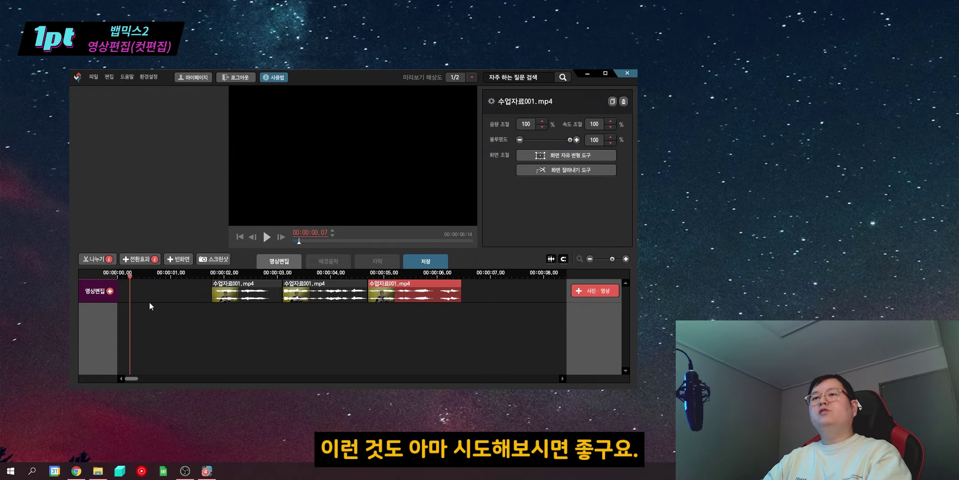
pyautogui.click(153, 292)
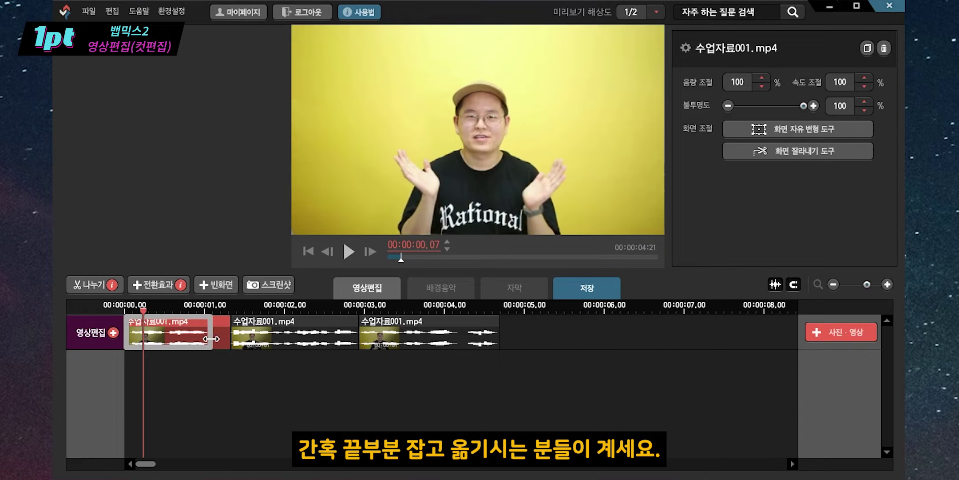
# - Trim the first clip's end to just past 00:00:01.00, undo the trim and repeat it
pyautogui.moveTo(228, 337); pyautogui.dragTo(212, 340)
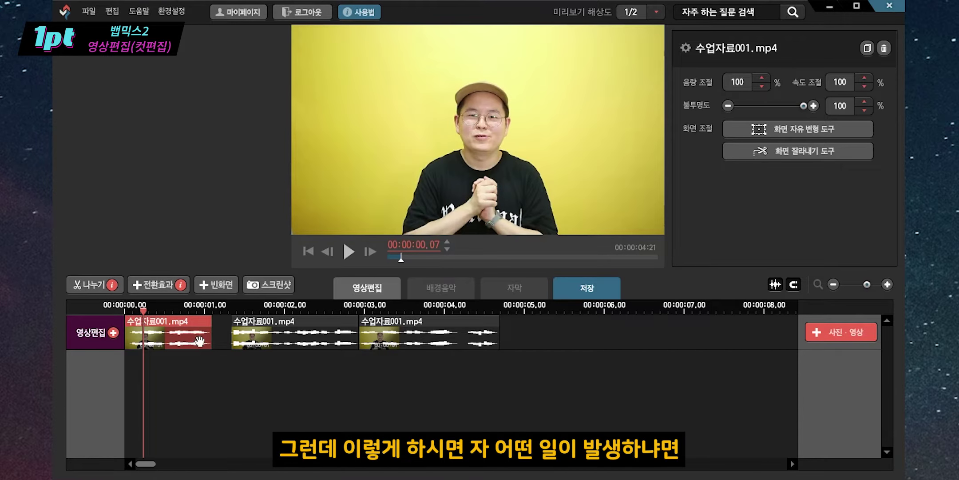
pyautogui.hotkey('ctrl', 'z')
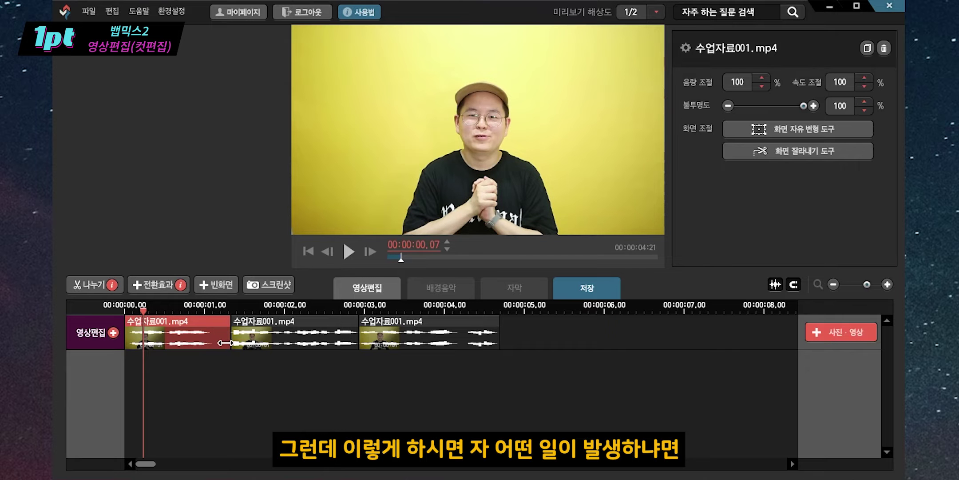
pyautogui.moveTo(226, 343); pyautogui.dragTo(210, 343)
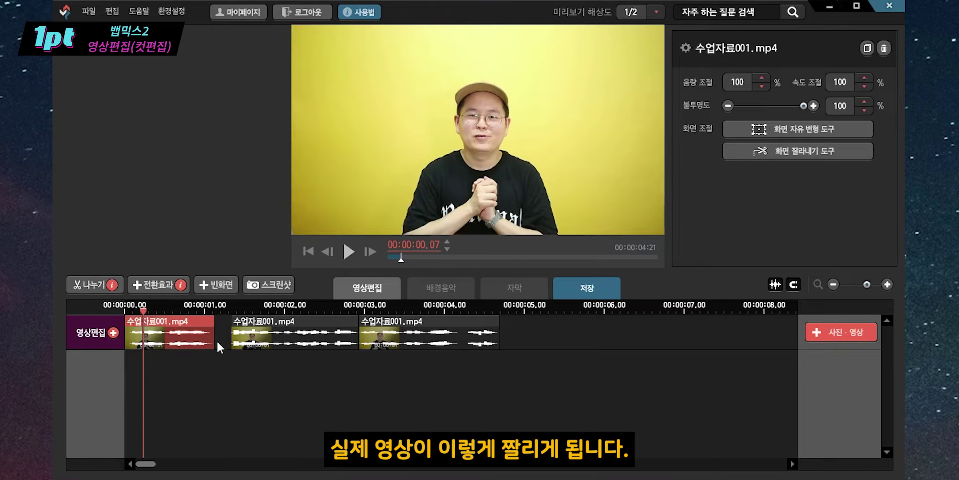
# - View the gap behind the shortened first clip, extend the clip back to meet the second one, and trim the last clip's end slightly
pyautogui.click(222, 338)
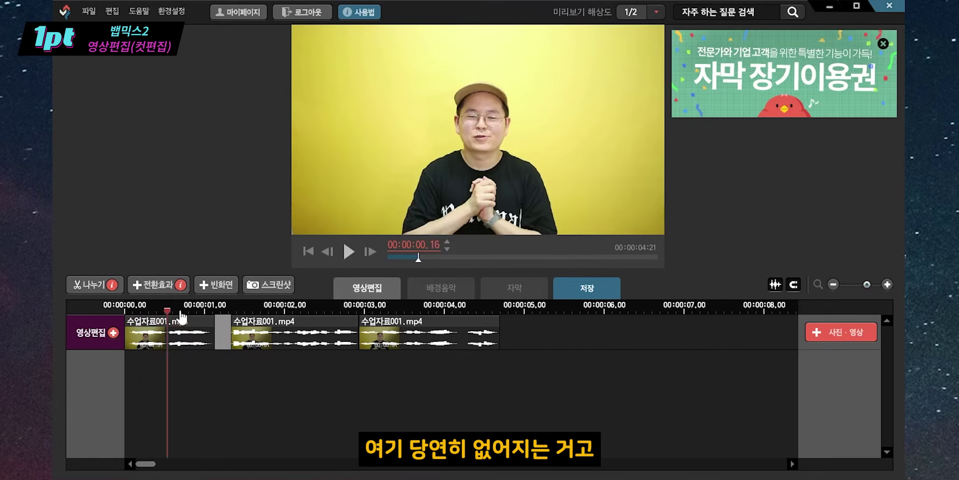
pyautogui.click(223, 310)
pyautogui.click(207, 342)
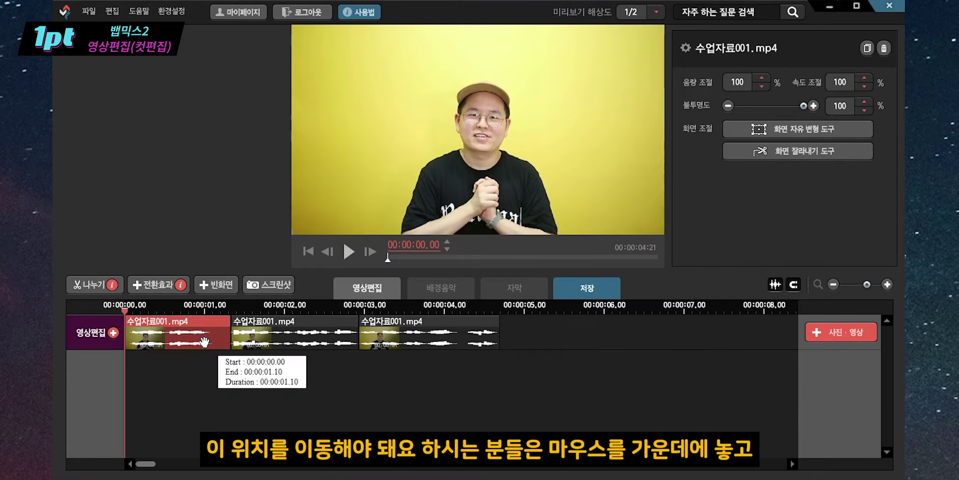
pyautogui.moveTo(176, 336); pyautogui.dragTo(138, 333)
pyautogui.moveTo(498, 342)
pyautogui.mouseDown()
pyautogui.moveTo(435, 346)
pyautogui.moveTo(499, 342)
pyautogui.mouseUp()
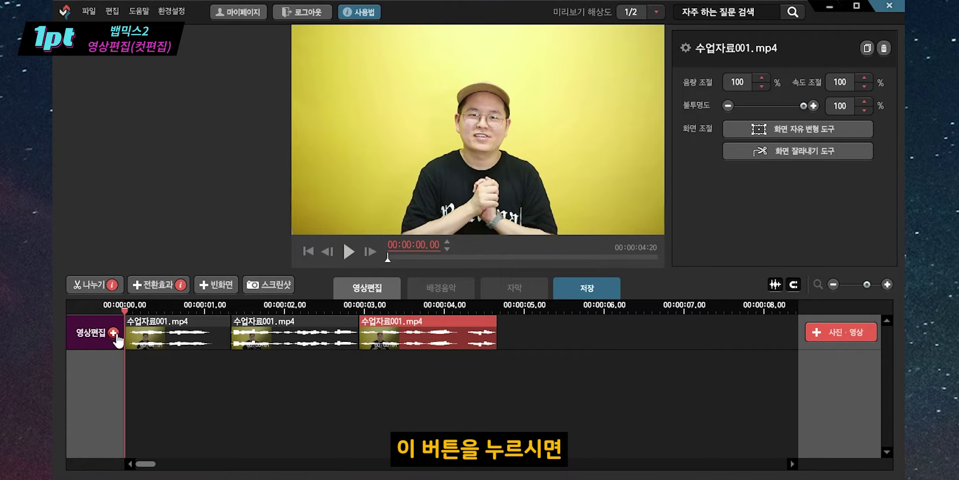
# - Add a second video track and insert the picture 제목을-입력해주세요_-001.png at its start
pyautogui.click(114, 332)
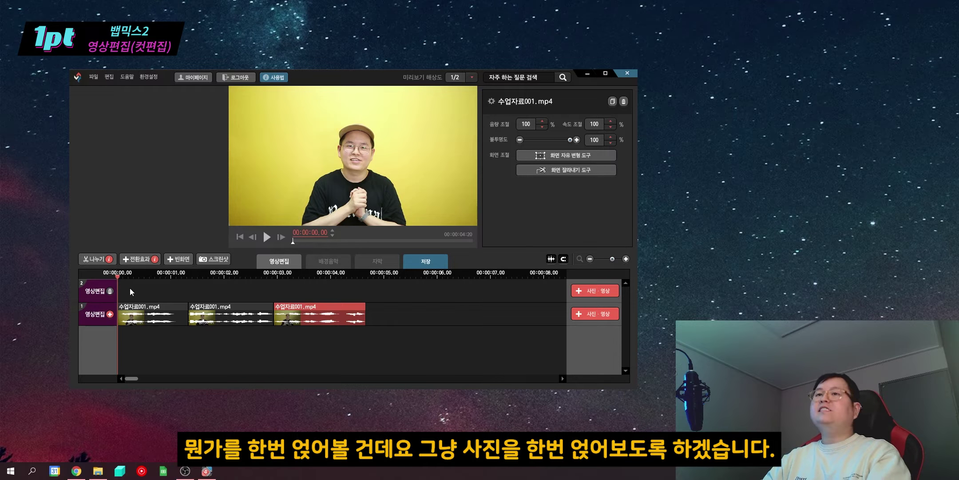
pyautogui.click(595, 291)
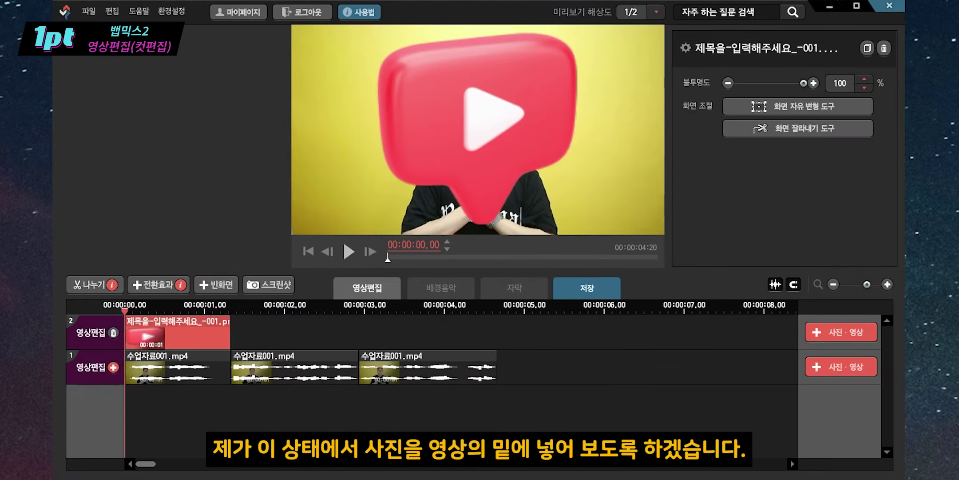
# - Move the second clip to track 2 with the picture beneath it on track 1, view 00:00:02.10, and return both to their tracks
pyautogui.click(307, 352)
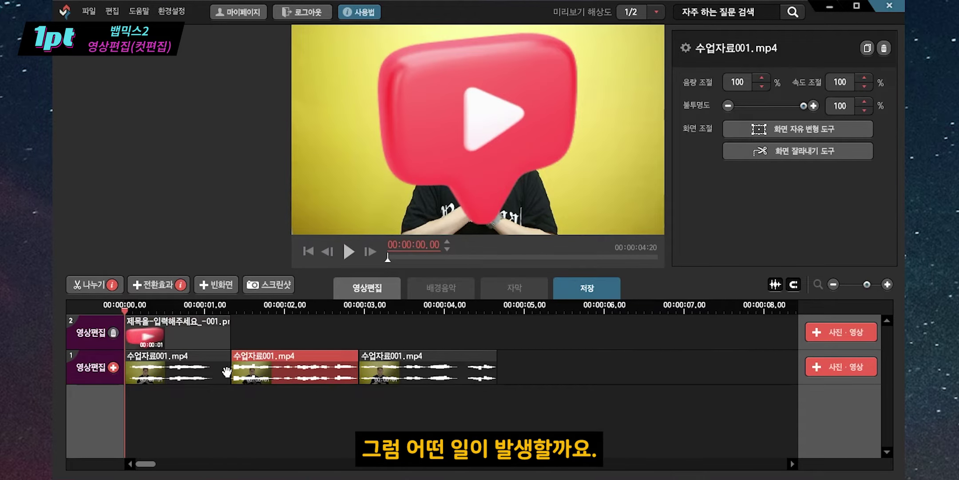
pyautogui.moveTo(287, 348); pyautogui.dragTo(307, 374)
pyautogui.moveTo(147, 309); pyautogui.dragTo(312, 308)
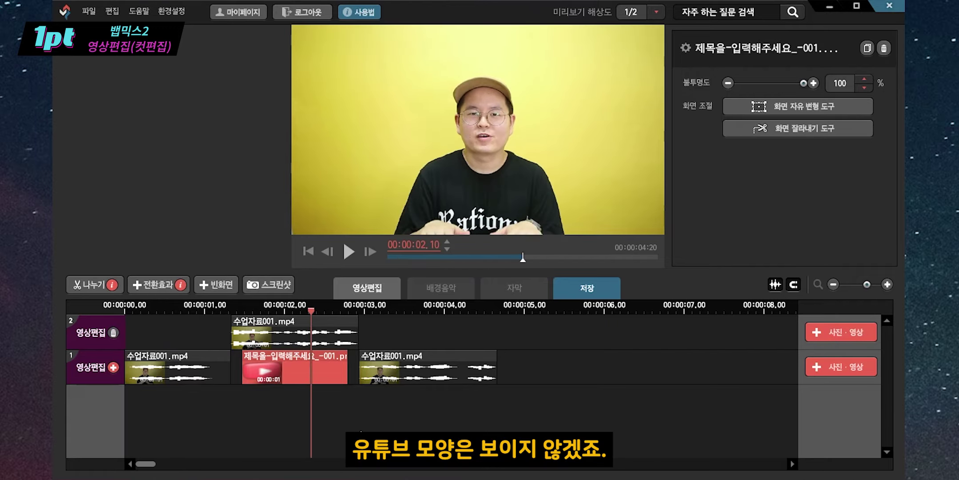
pyautogui.click(287, 337)
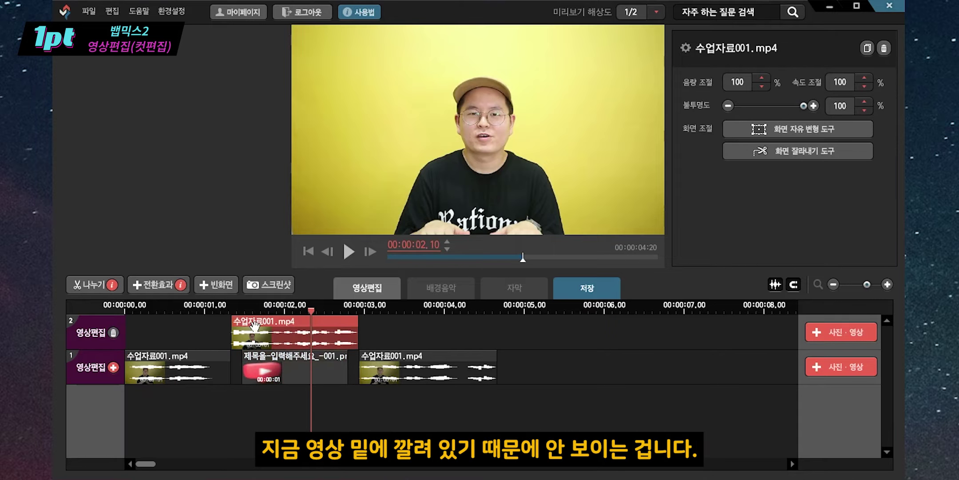
pyautogui.click(287, 374)
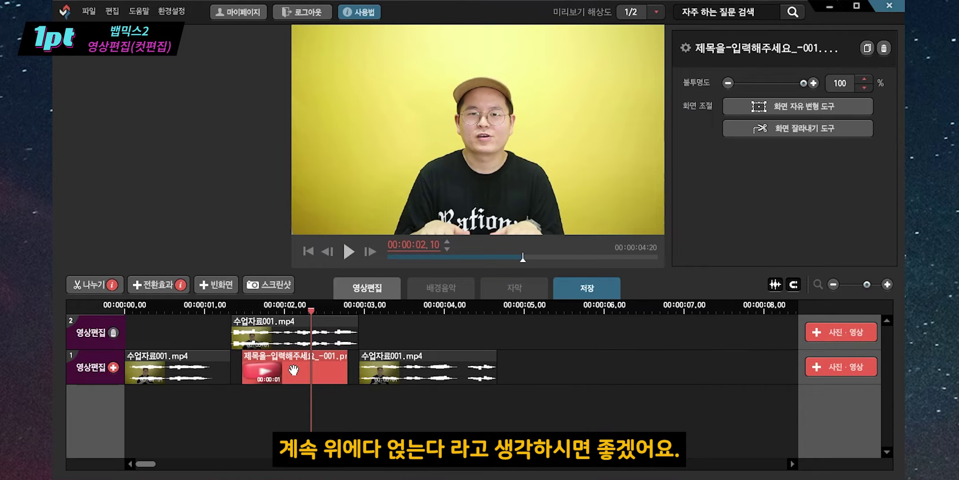
pyautogui.moveTo(293, 371); pyautogui.dragTo(318, 340)
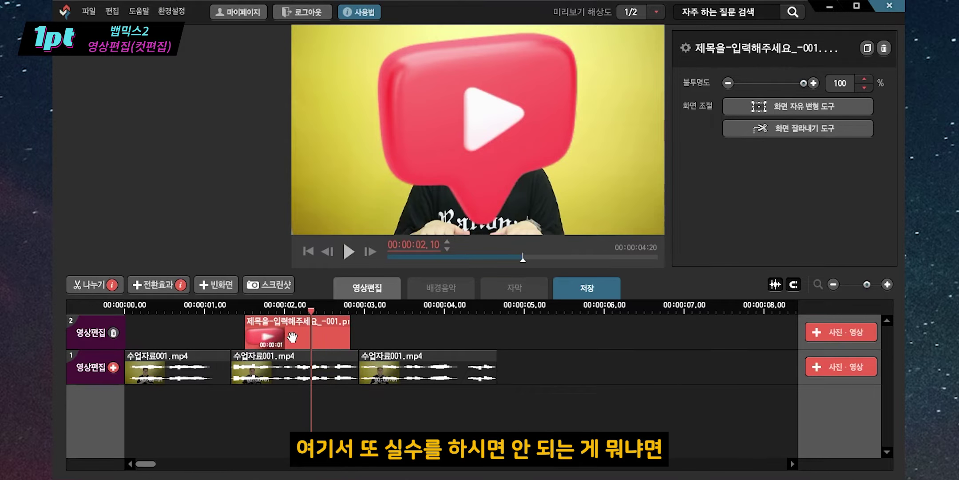
# - Drop the picture onto the second clip in track 1, view the overlapped section with the playhead, and undo the move
pyautogui.moveTo(279, 340); pyautogui.dragTo(280, 375)
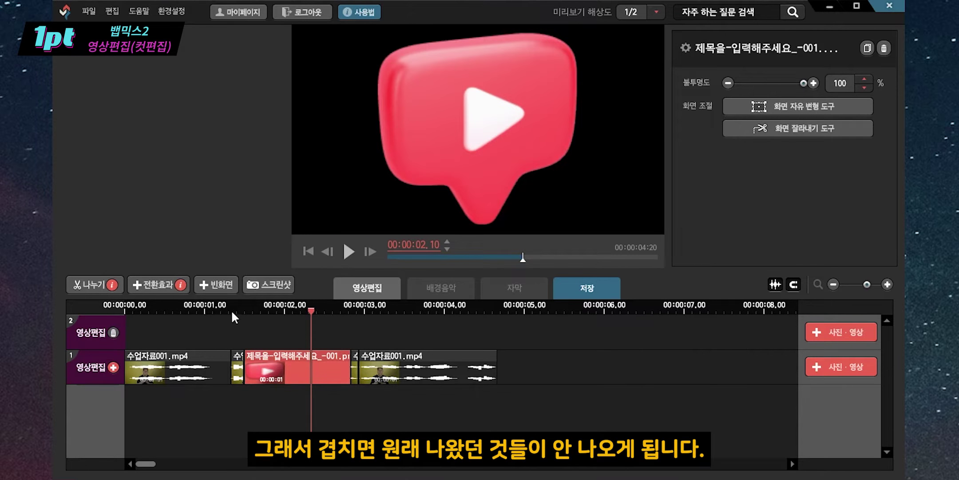
pyautogui.moveTo(234, 307); pyautogui.dragTo(305, 307)
pyautogui.hotkey('ctrl', 'z')
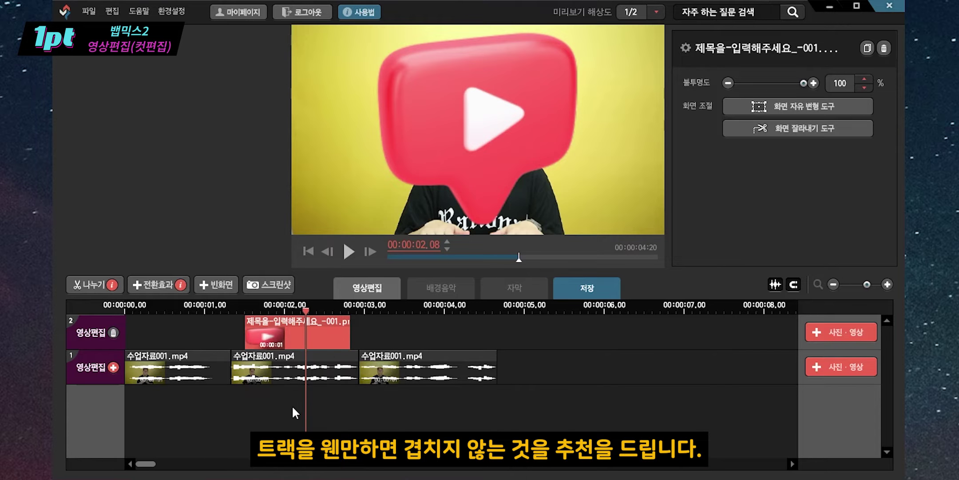
# - Move the picture to the start of track 2, shrink it into the frame's upper-right corner with the free transform tool, and apply
pyautogui.moveTo(269, 334); pyautogui.dragTo(149, 334)
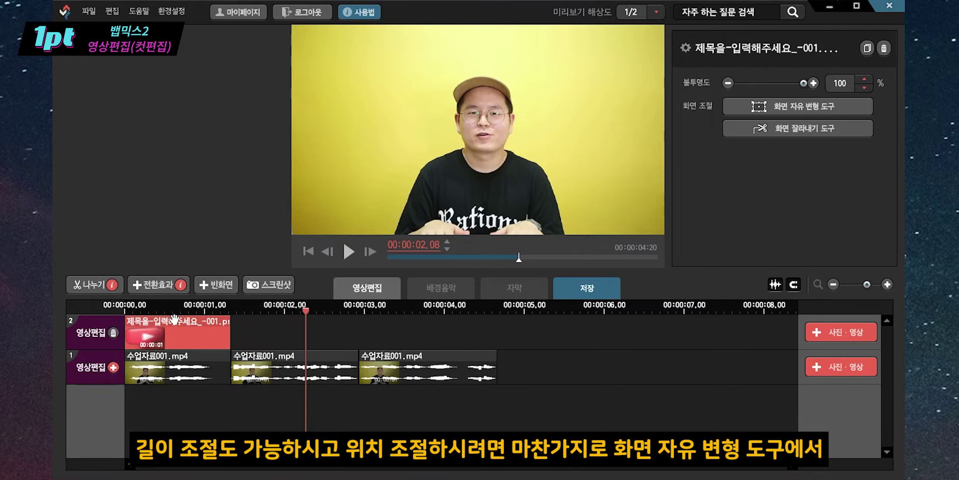
pyautogui.click(209, 319)
pyautogui.click(805, 110)
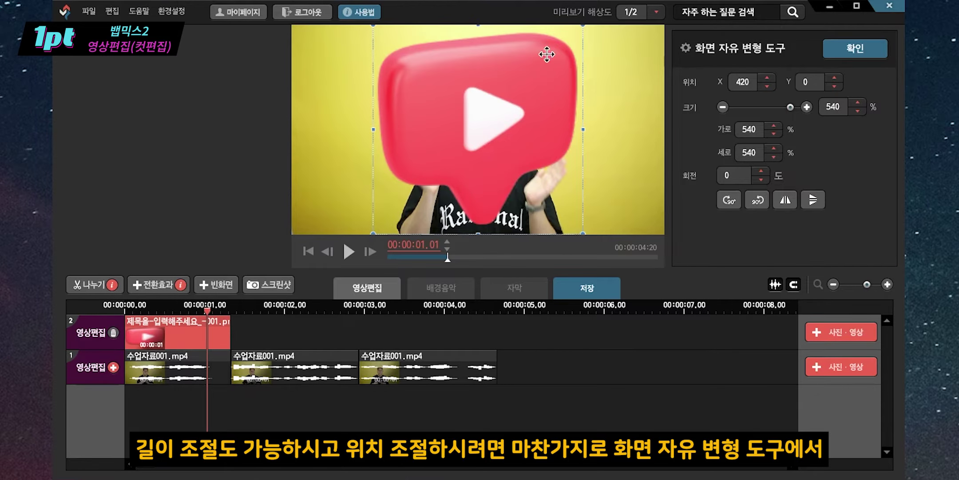
pyautogui.moveTo(373, 24); pyautogui.dragTo(434, 84)
pyautogui.moveTo(448, 150); pyautogui.dragTo(508, 94)
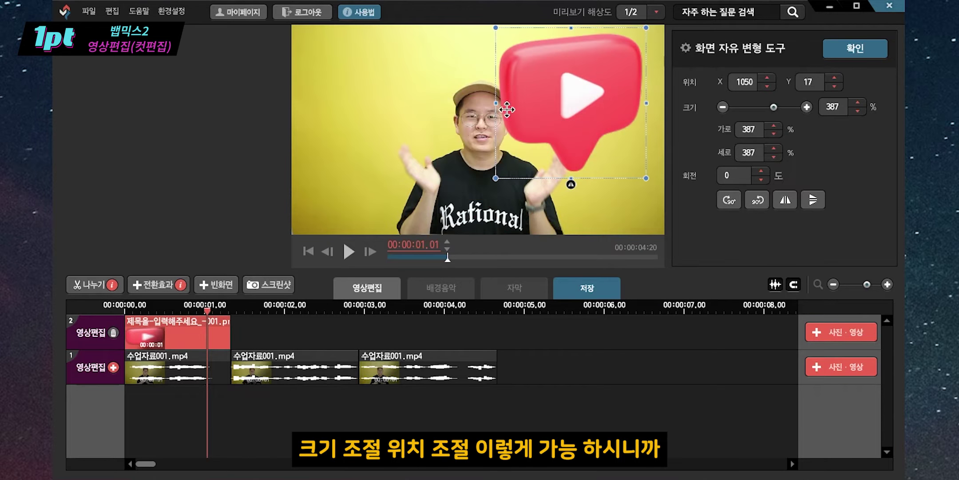
pyautogui.moveTo(497, 177); pyautogui.dragTo(546, 129)
pyautogui.moveTo(597, 86); pyautogui.dragTo(599, 101)
pyautogui.moveTo(549, 143); pyautogui.dragTo(582, 111)
pyautogui.moveTo(609, 80); pyautogui.dragTo(615, 71)
pyautogui.click(853, 48)
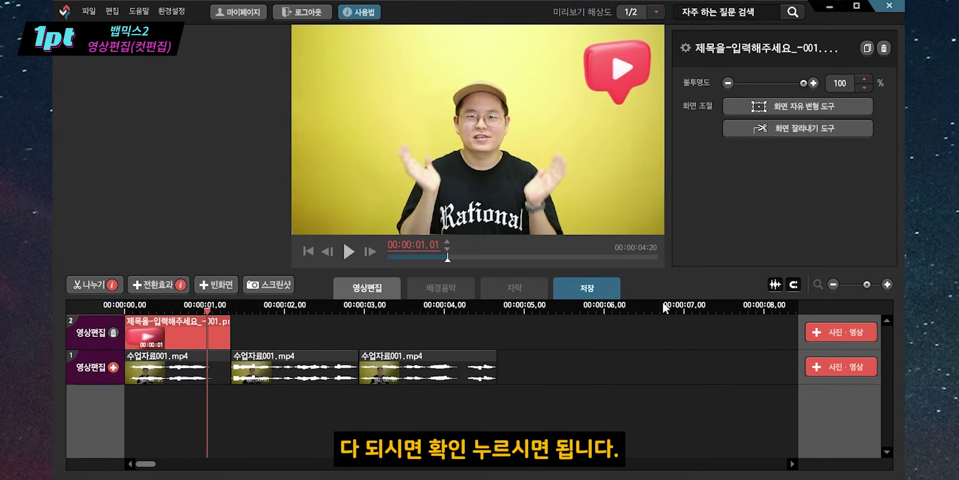
# - Extend the picture on track 2 to the end of the last clip and view it along the timeline with the playhead
pyautogui.moveTo(229, 329); pyautogui.dragTo(497, 331)
pyautogui.moveTo(129, 422); pyautogui.dragTo(452, 414)
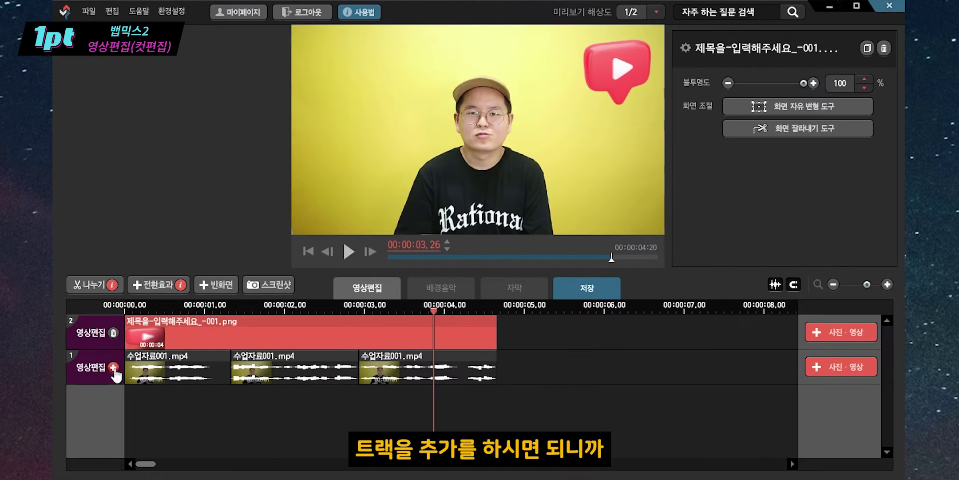
# - Add an empty third video track, delete it again, and save the project
pyautogui.click(110, 314)
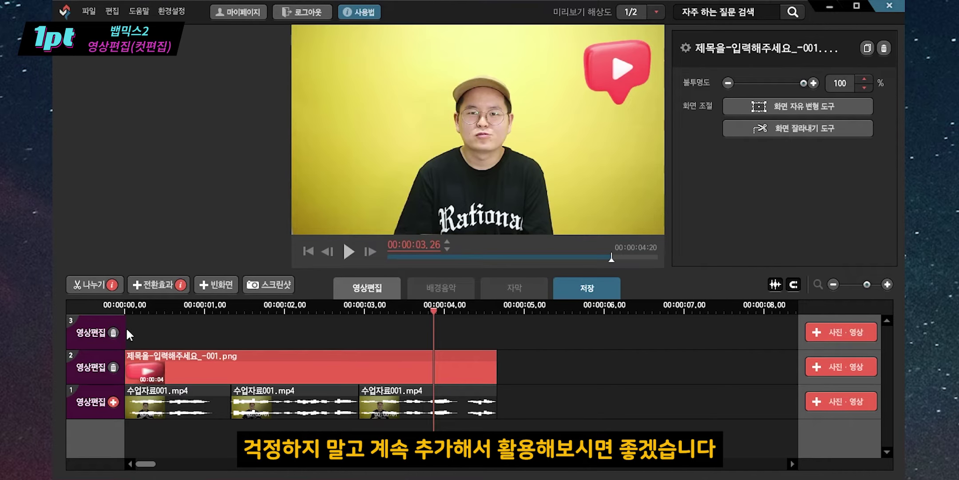
pyautogui.click(113, 332)
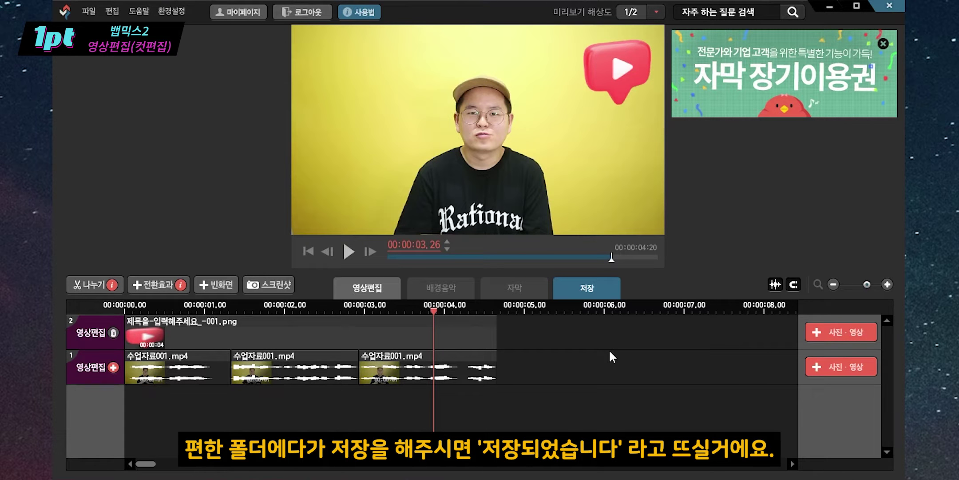
pyautogui.hotkey('ctrl', 's')
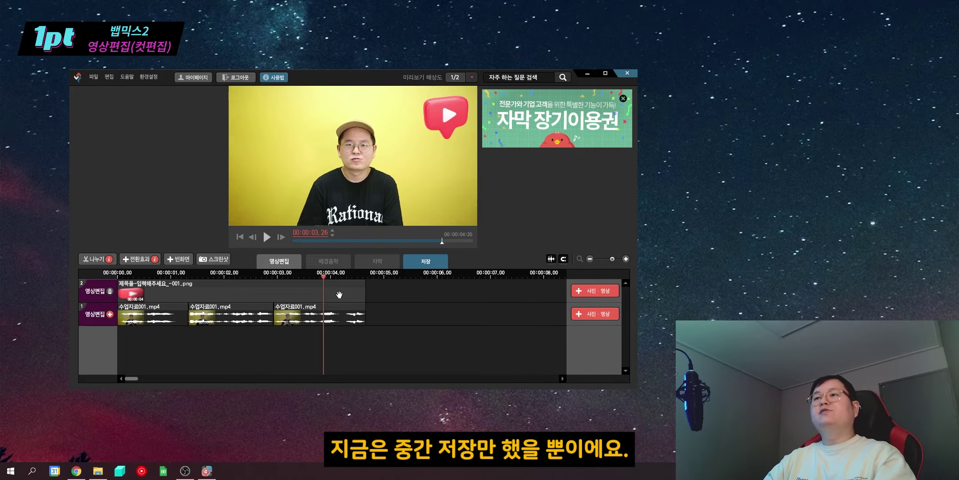
# - Look through the basic transition effects and close the list without adding one
pyautogui.click(339, 295)
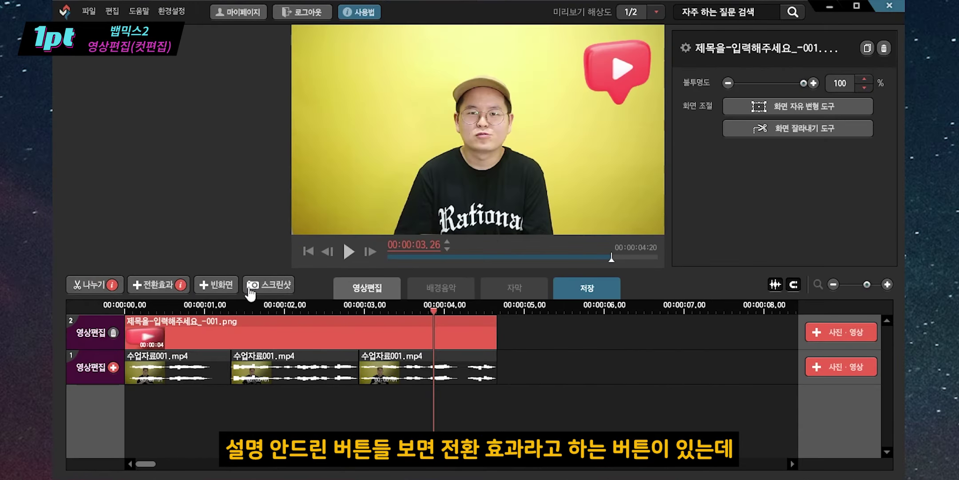
pyautogui.click(159, 290)
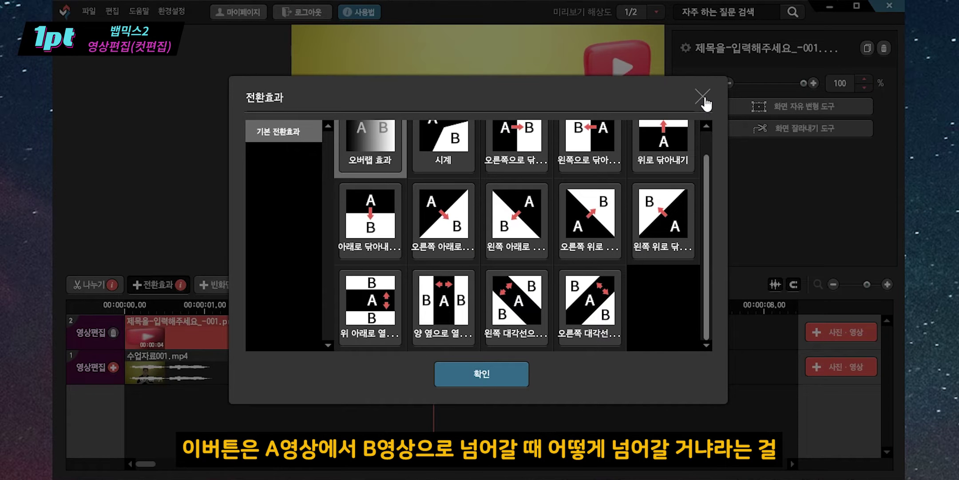
pyautogui.click(703, 98)
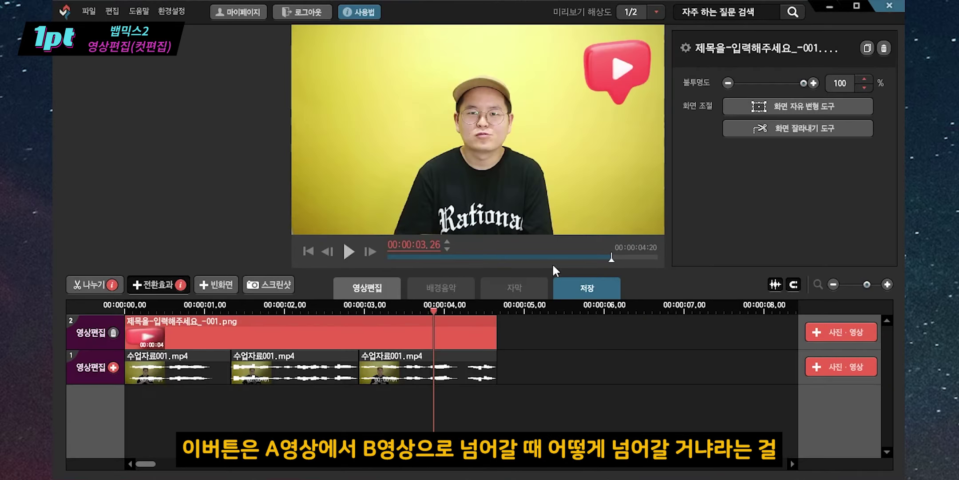
# - Add the 오버랩 효과 transition between the first and second clips at 00:00:01.10 and view it with the playhead
pyautogui.click(233, 415)
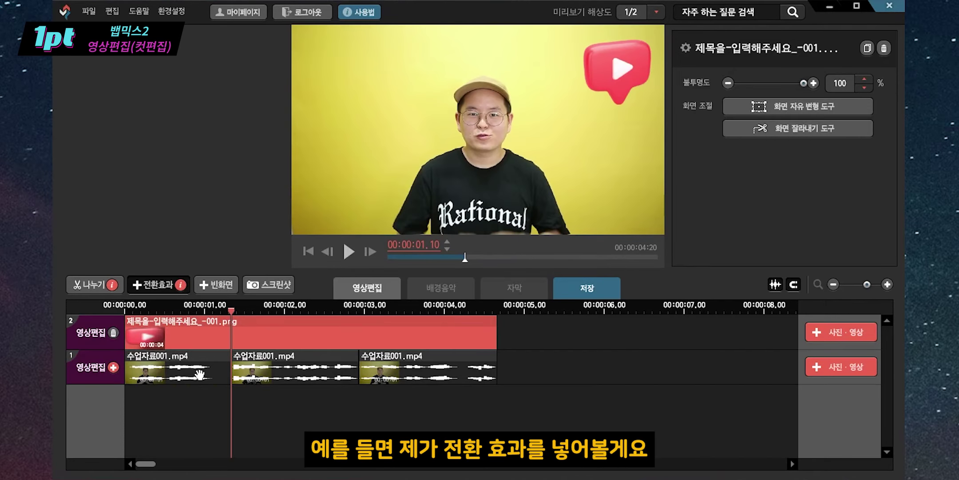
pyautogui.click(272, 375)
pyautogui.click(159, 285)
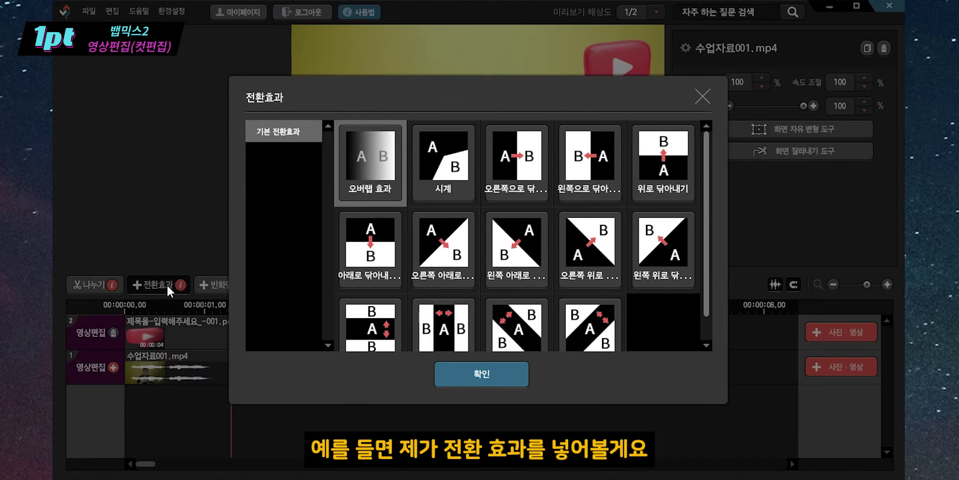
pyautogui.click(495, 375)
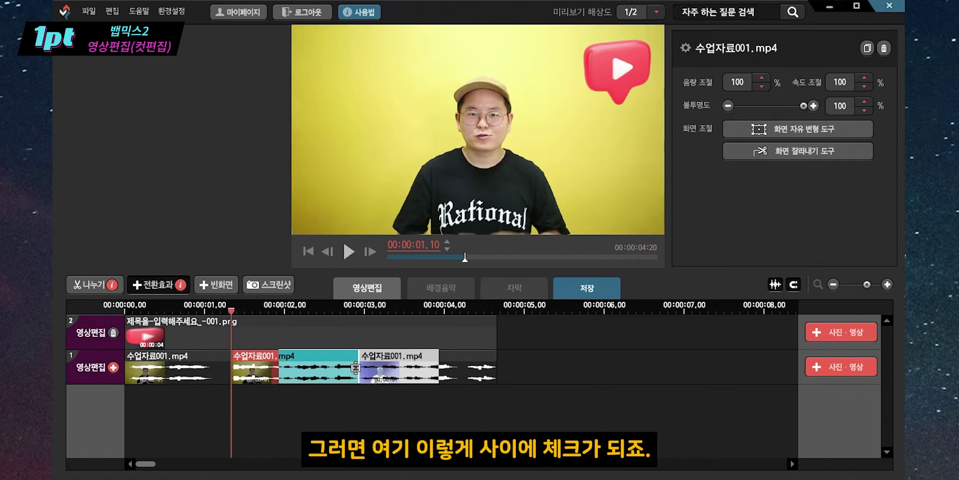
pyautogui.moveTo(231, 310); pyautogui.dragTo(180, 316)
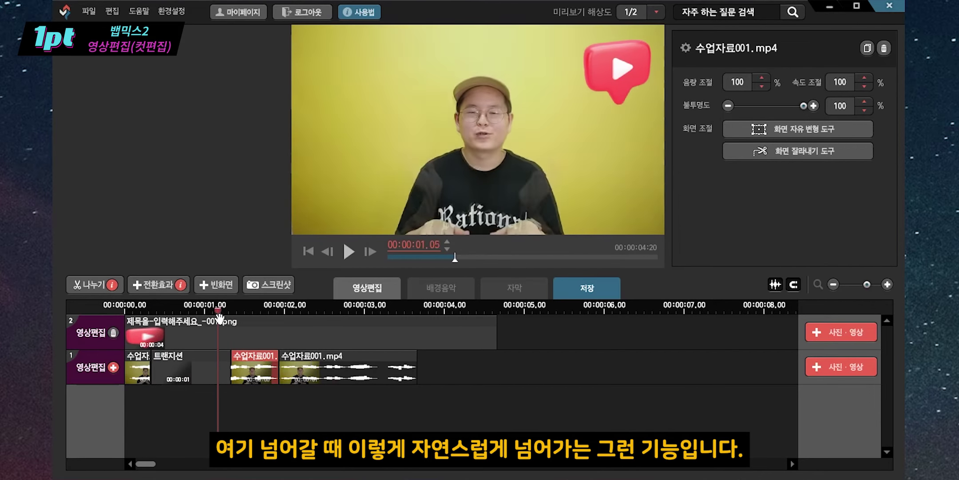
# - Remove the transition between the first and second clips, restoring the clips' original arrangement
pyautogui.click(188, 377)
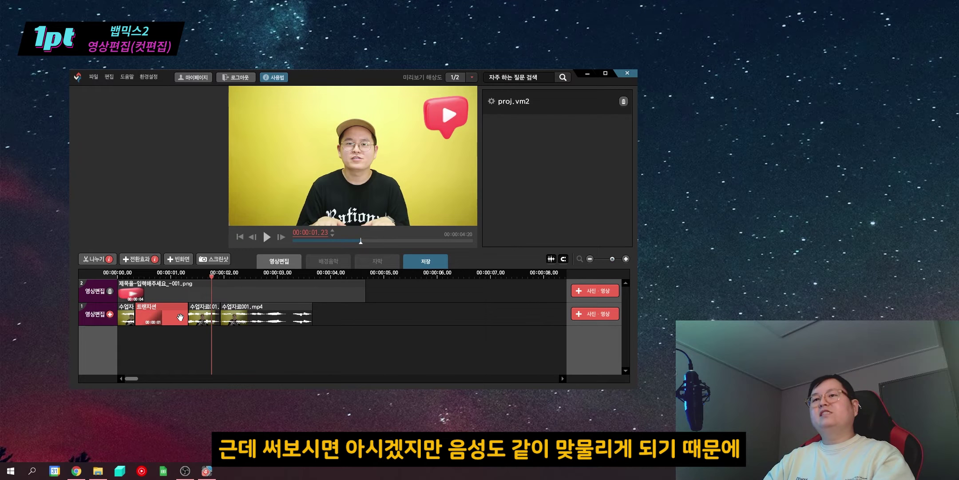
pyautogui.rightClick(186, 323)
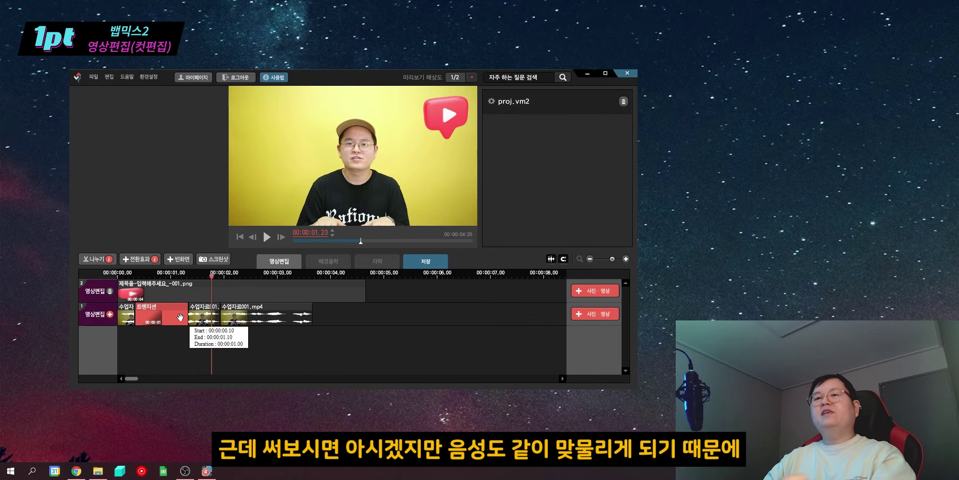
pyautogui.click(208, 342)
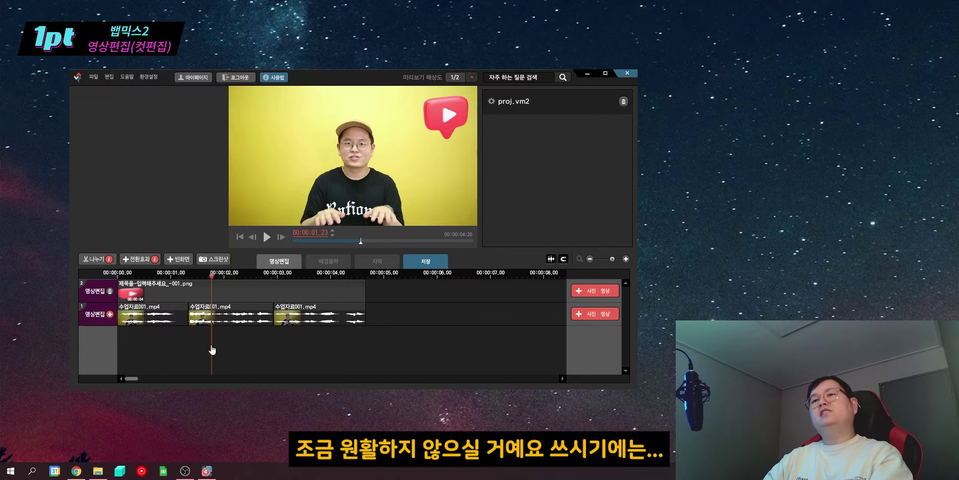
pyautogui.click(188, 349)
pyautogui.click(139, 259)
pyautogui.press('Escape')
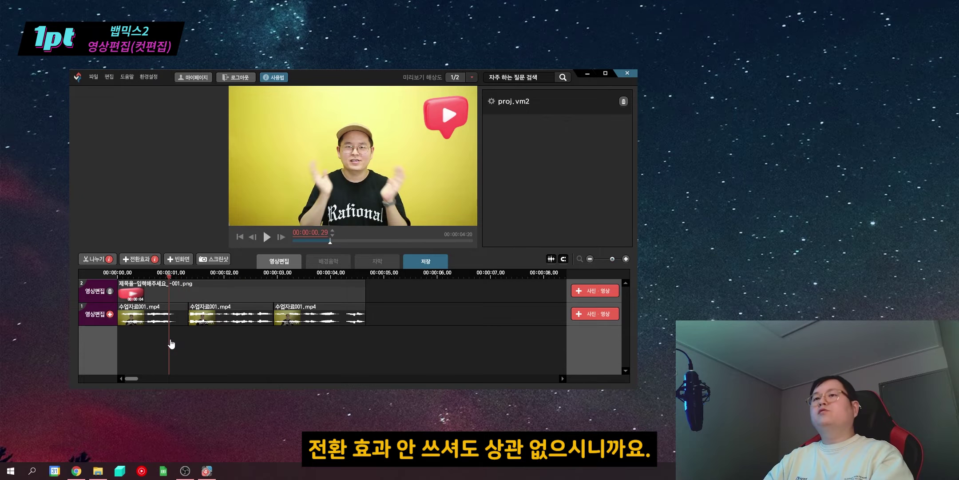
pyautogui.click(205, 315)
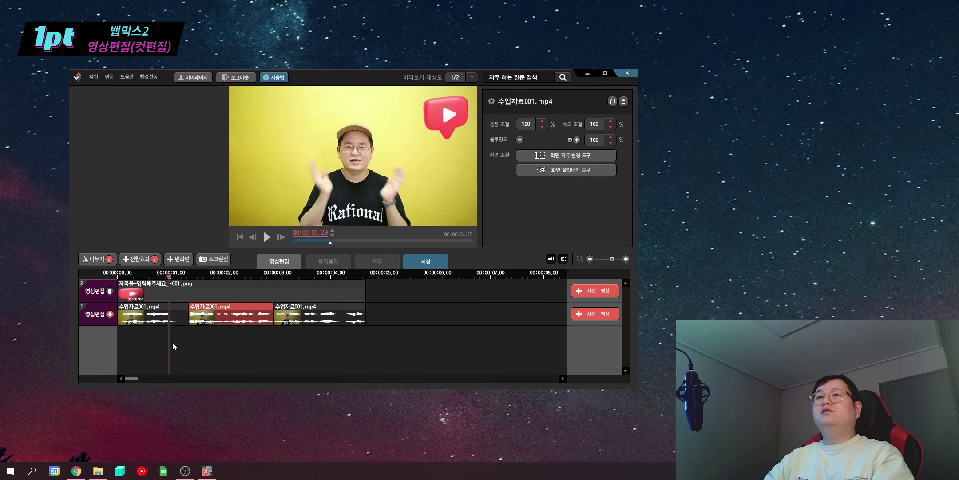
pyautogui.click(188, 331)
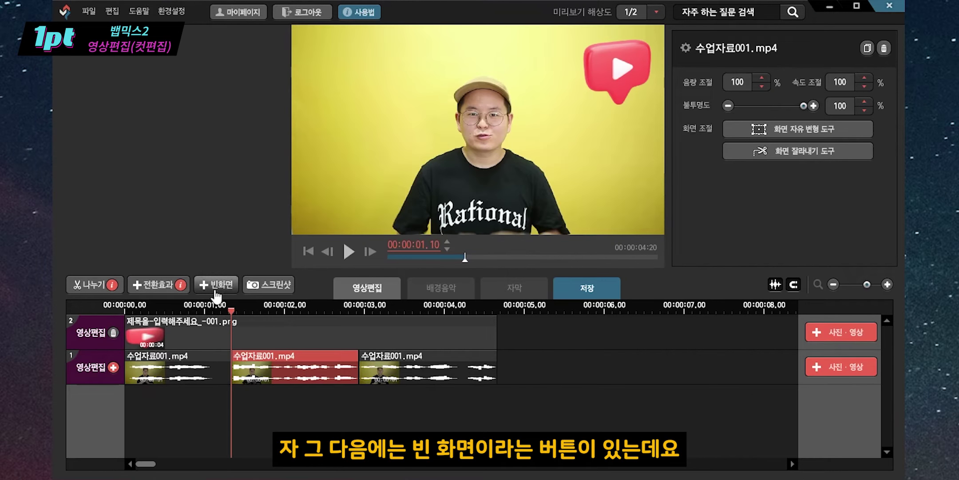
# - Insert a light blue blank screen after the last clip, at 00:00:04.28
pyautogui.click(520, 304)
pyautogui.click(217, 284)
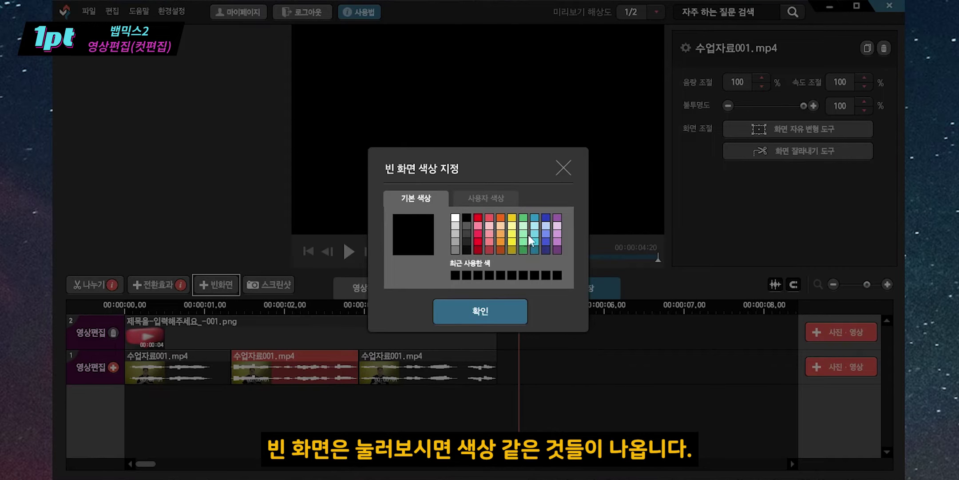
pyautogui.click(535, 229)
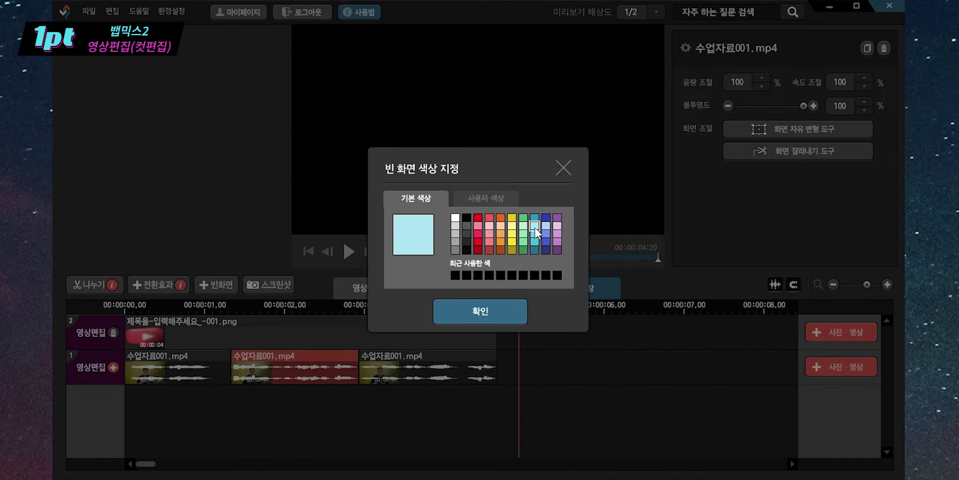
pyautogui.click(488, 314)
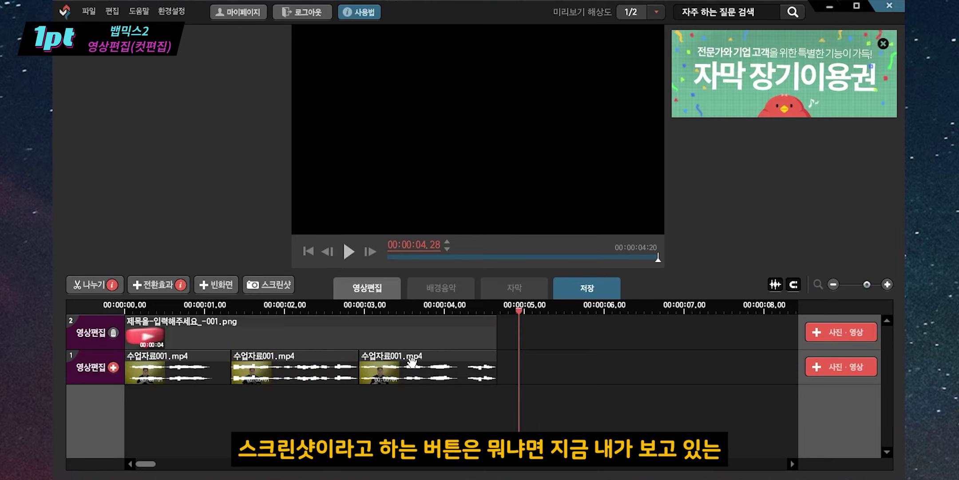
# - With the playhead at 00:00:03.17, use split mode to cut the last clip on video track 1 at four points
pyautogui.click(307, 270)
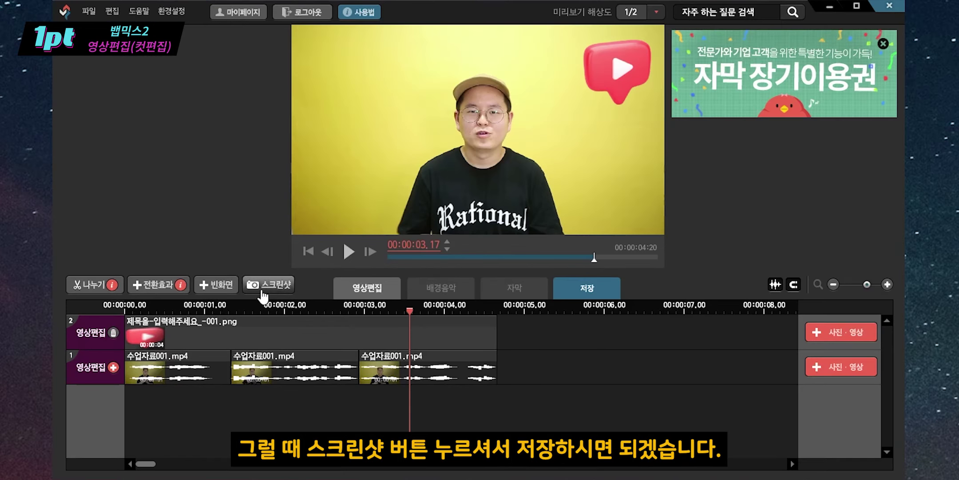
pyautogui.click(209, 259)
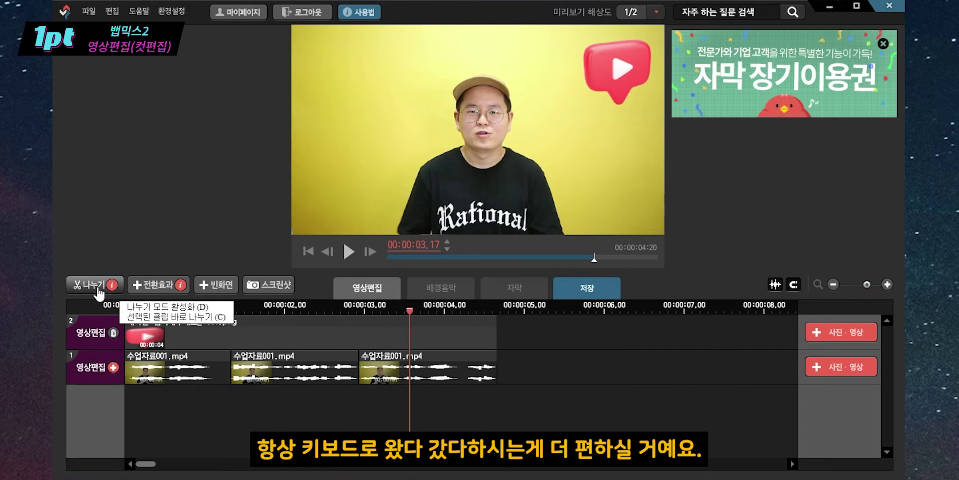
pyautogui.click(103, 293)
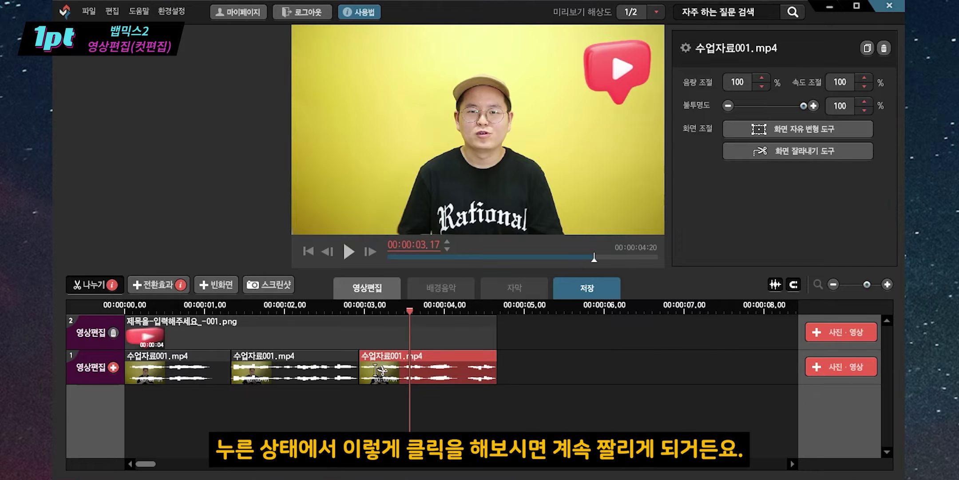
pyautogui.click(402, 369)
pyautogui.click(433, 369)
pyautogui.click(463, 369)
pyautogui.click(484, 369)
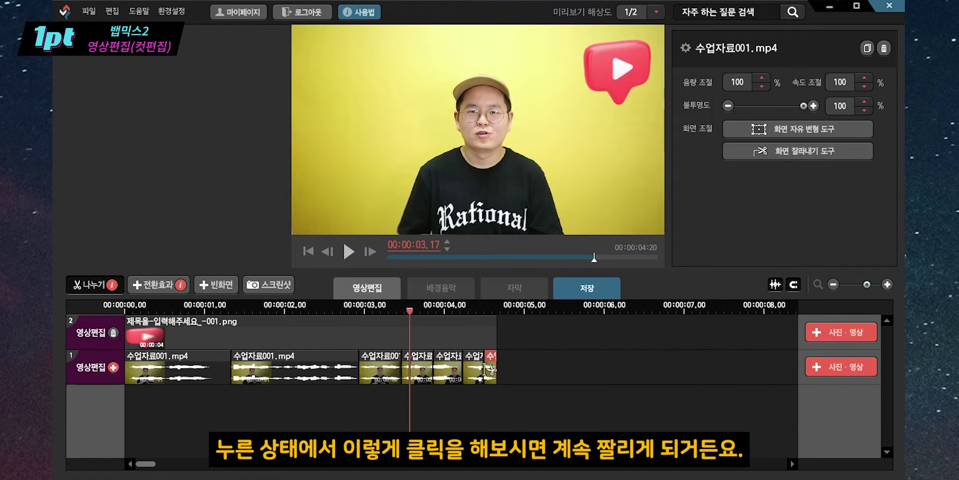
pyautogui.click(84, 284)
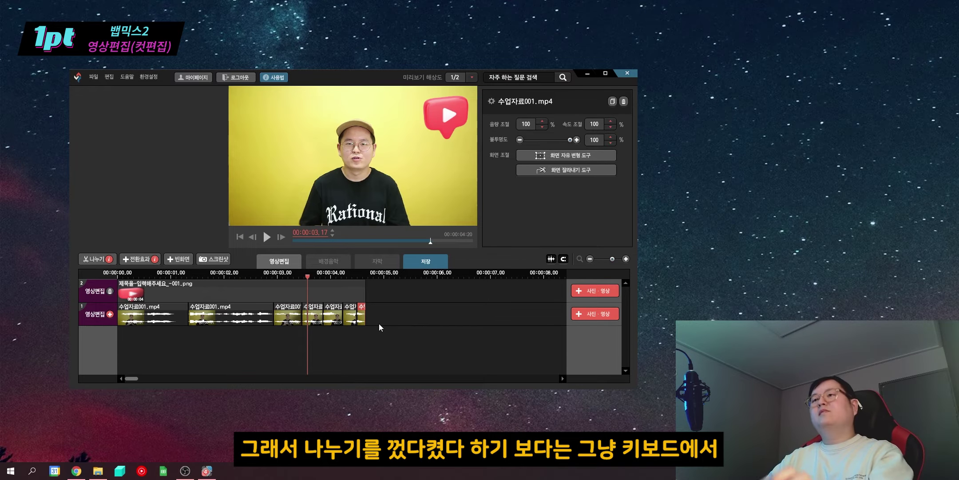
# - Undo the four split-mode cuts in the last clip
pyautogui.hotkey('ctrl', 'z')
pyautogui.hotkey('ctrl', 'z')
pyautogui.hotkey('ctrl', 'z')
pyautogui.hotkey('ctrl', 'z')
# - Split the last clip on video track 1 at 00:00:03.17 and 00:00:03.29 directly at the playhead
pyautogui.click(324, 310)
pyautogui.press('c')
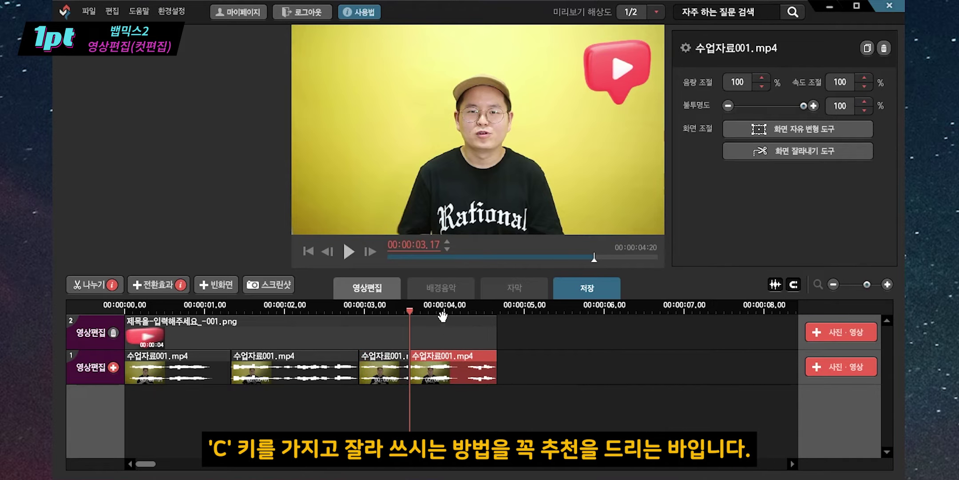
pyautogui.click(442, 311)
pyautogui.press('c')
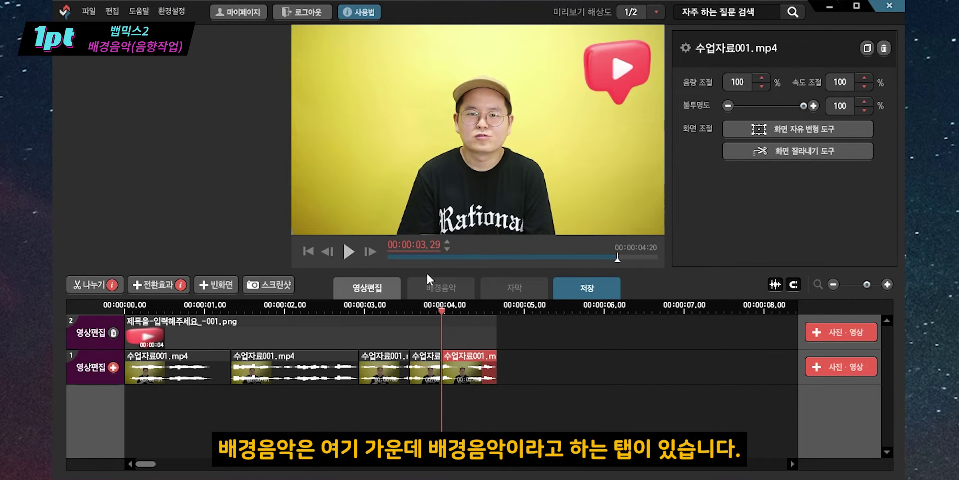
# - Show the 배경음악 track and import Calvin Harris – josh pan.mp3 from the computer as background music
pyautogui.click(469, 294)
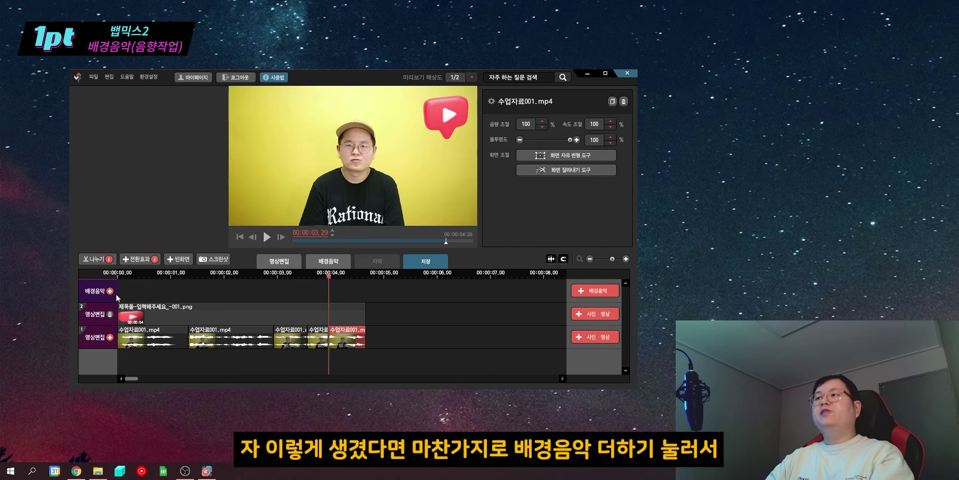
pyautogui.click(598, 290)
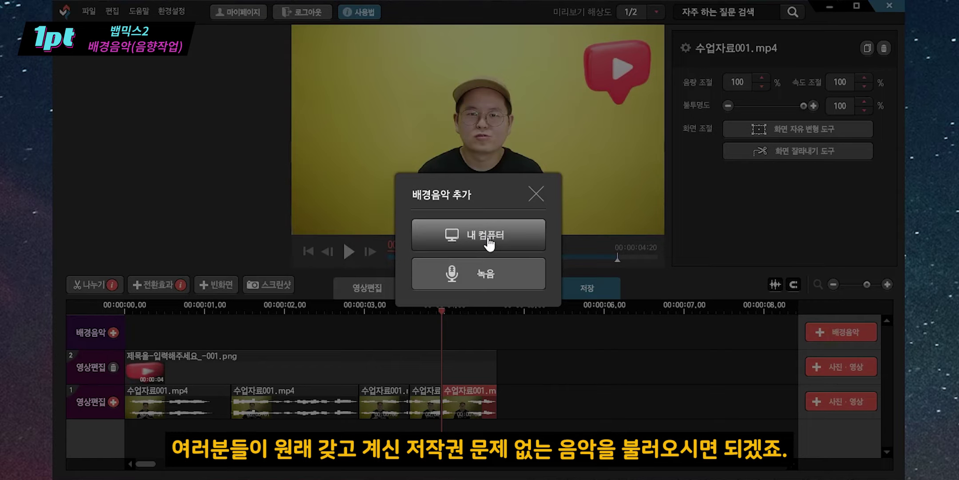
pyautogui.click(489, 242)
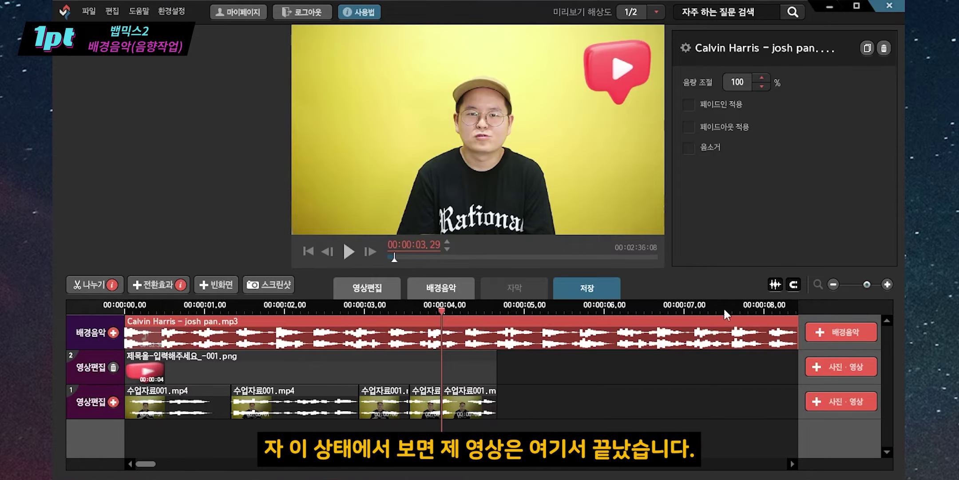
# - Split the background music at the end of the video, 00:00:04.20, and delete the part after it
pyautogui.click(838, 285)
pyautogui.click(838, 285)
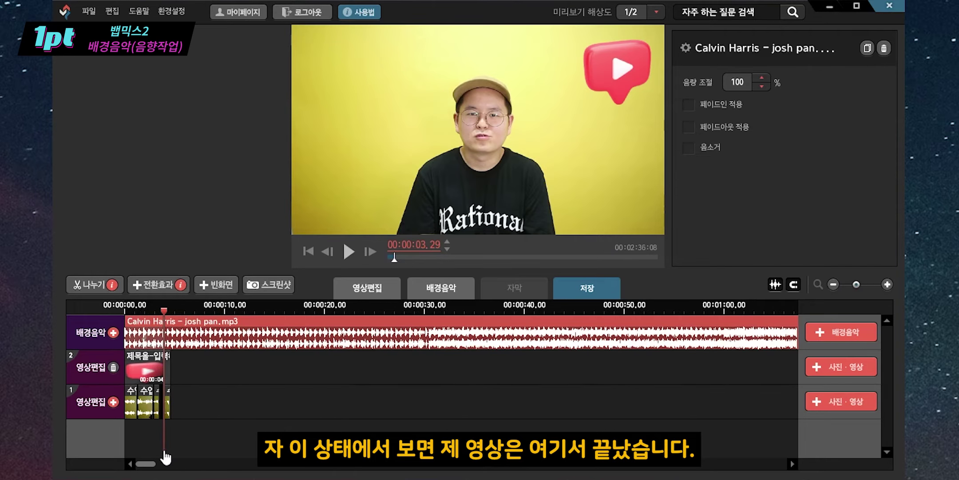
pyautogui.moveTo(163, 452); pyautogui.dragTo(175, 446)
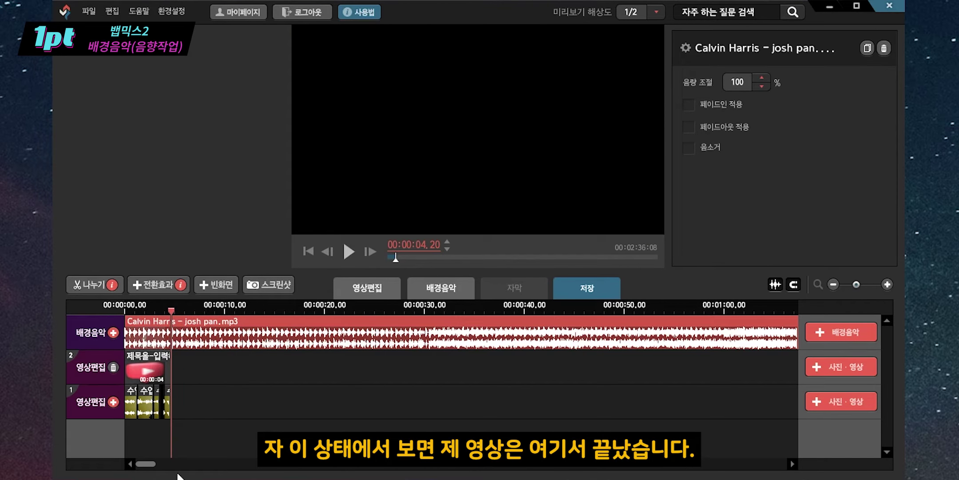
pyautogui.moveTo(150, 467)
pyautogui.mouseDown()
pyautogui.moveTo(169, 469)
pyautogui.moveTo(135, 467)
pyautogui.mouseUp()
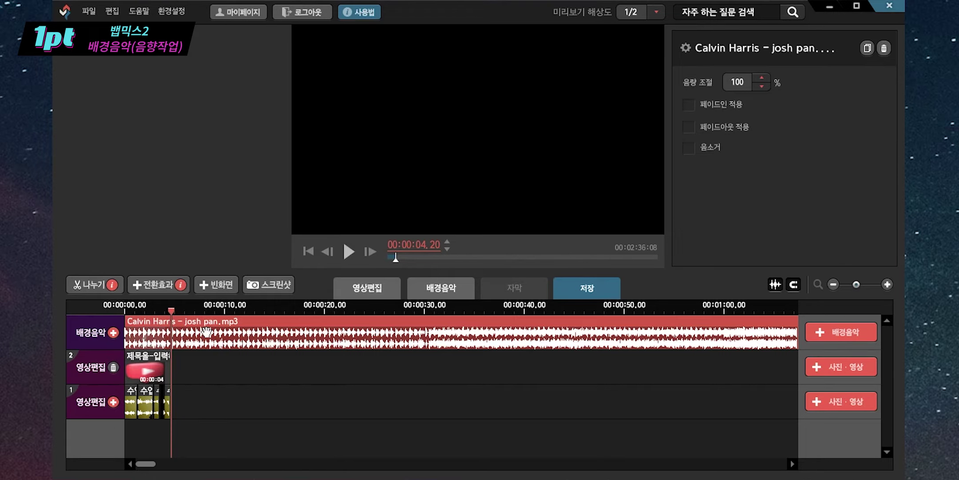
pyautogui.press('c')
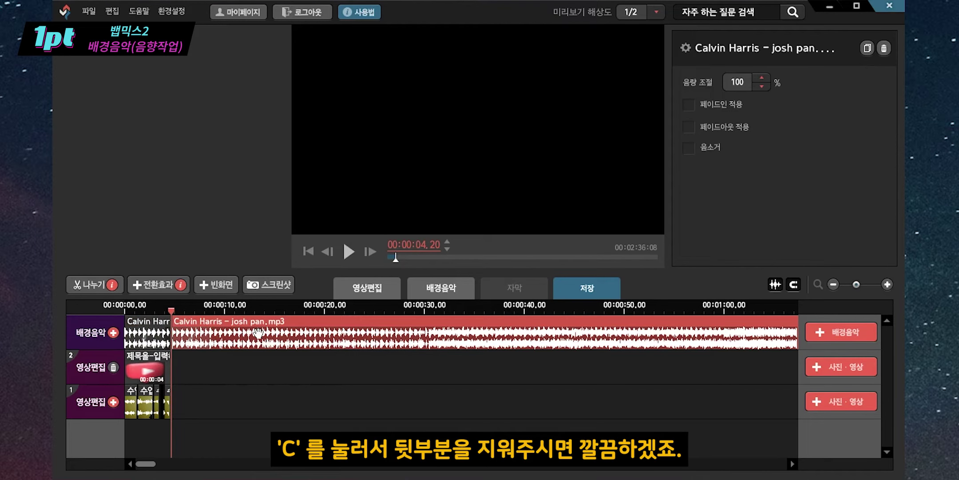
pyautogui.press('Delete')
pyautogui.click(887, 285)
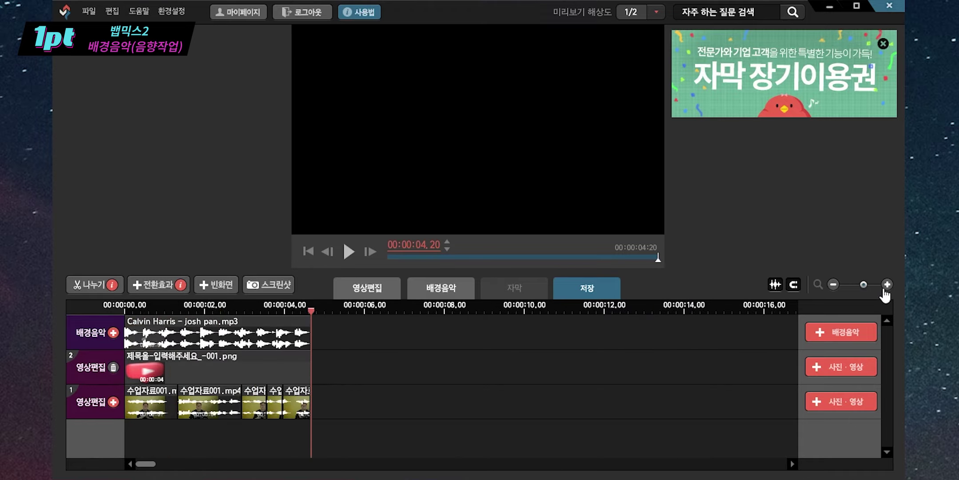
pyautogui.scroll(-3, 159, 445)
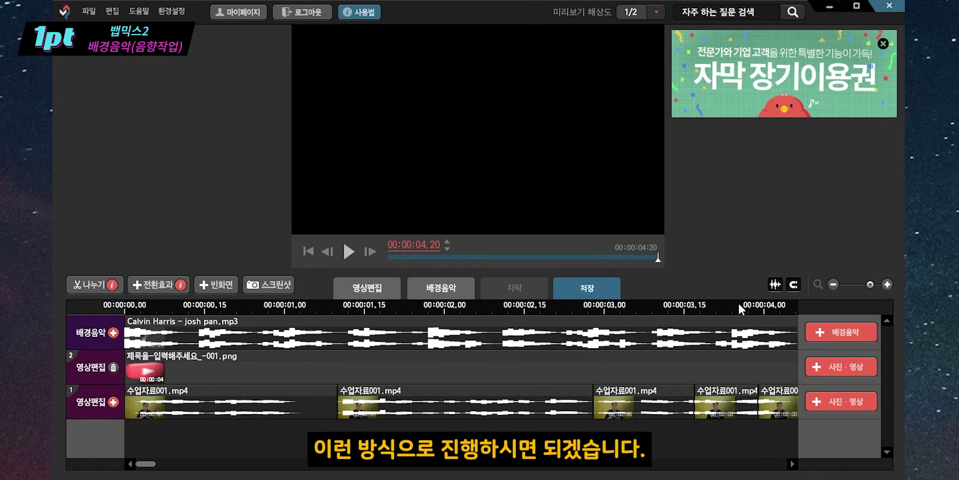
# - Select the background music clip and play the project from 00:00:02.05 to check its loudness
pyautogui.click(192, 340)
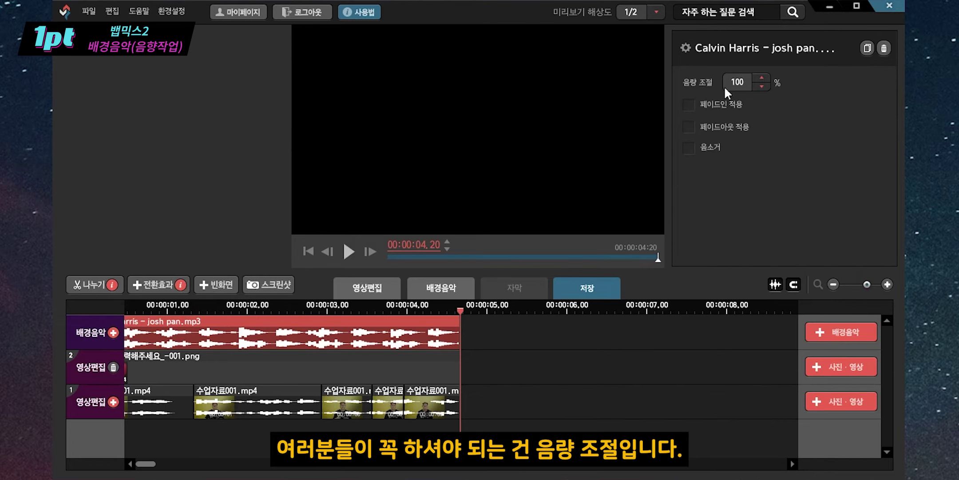
pyautogui.click(260, 307)
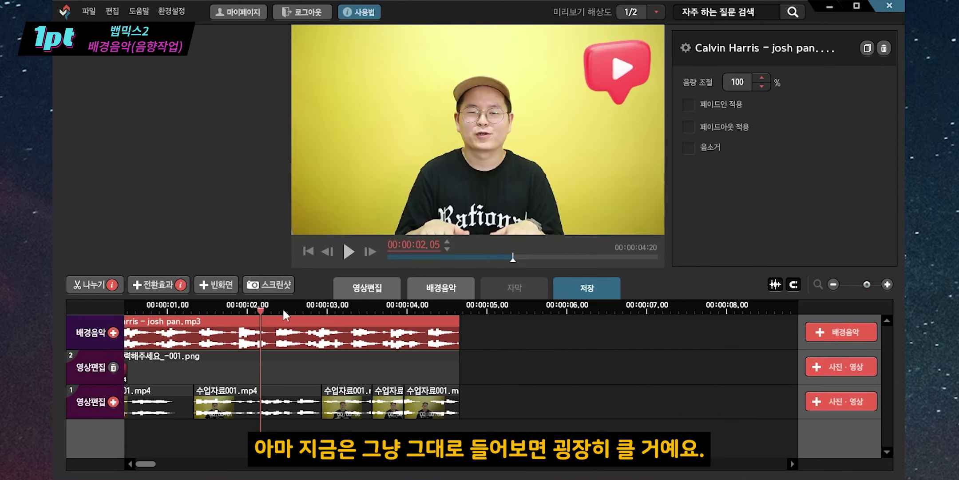
pyautogui.click(349, 253)
pyautogui.click(349, 252)
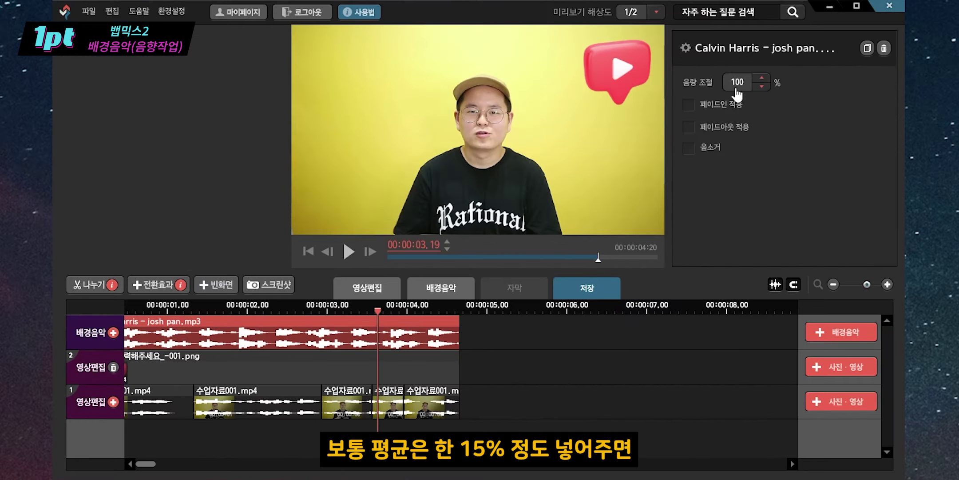
# - Set the background music's volume to 15% and play the project from the beginning
pyautogui.write('15')
pyautogui.press('Home')
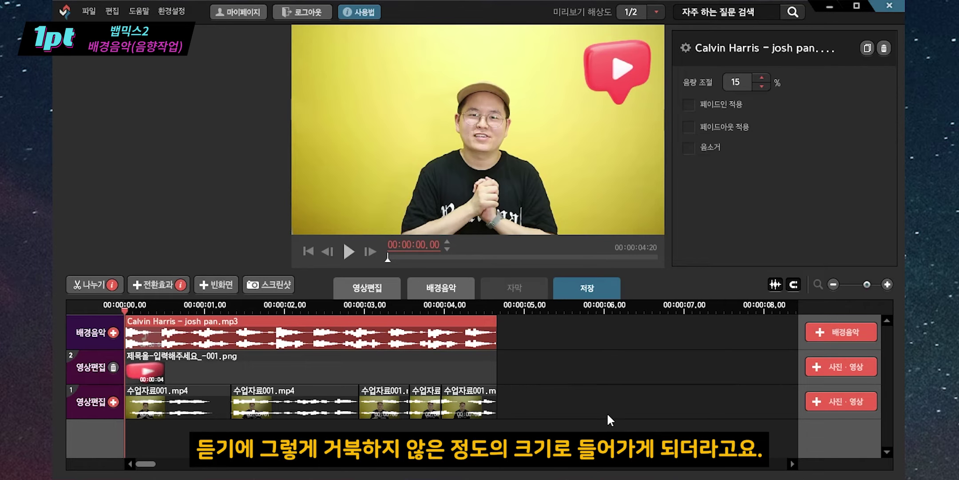
pyautogui.click(349, 252)
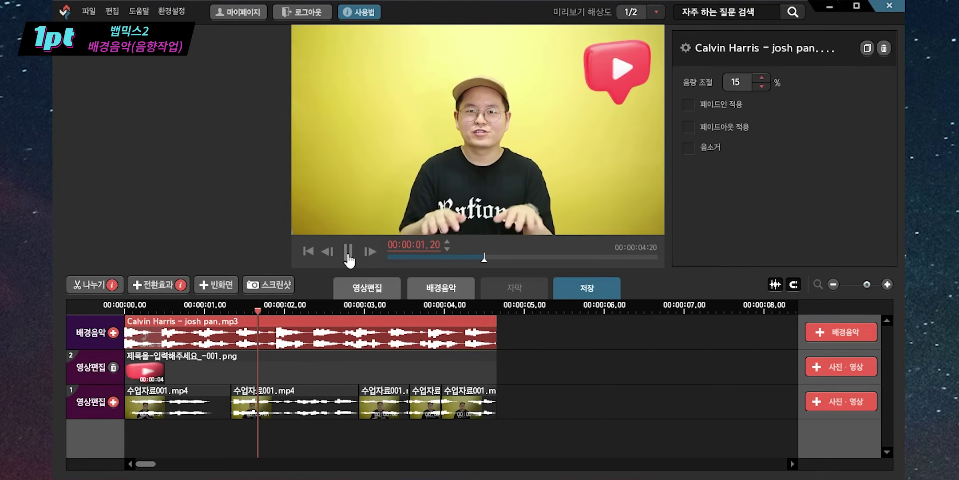
pyautogui.click(349, 252)
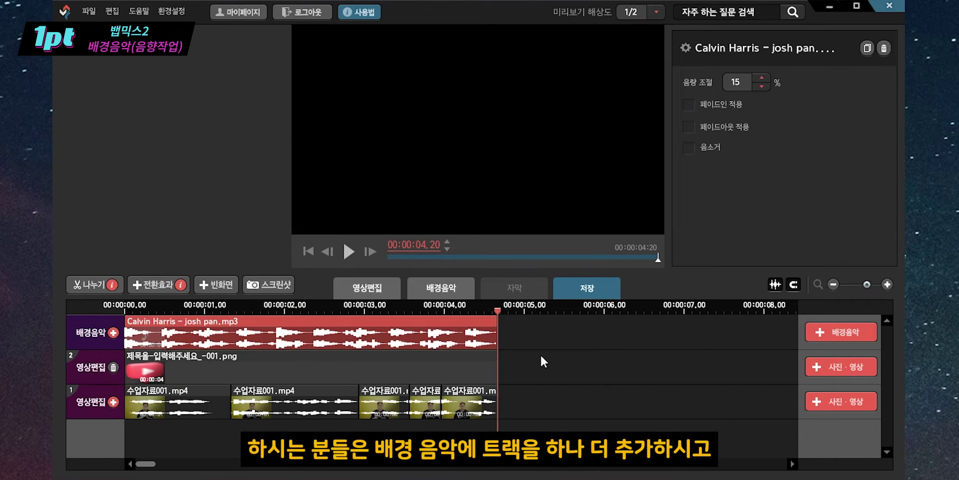
# - Add a second background music track, import the sound effect 피롱.mp3, and move it to start at 00:00:00.27
pyautogui.click(114, 332)
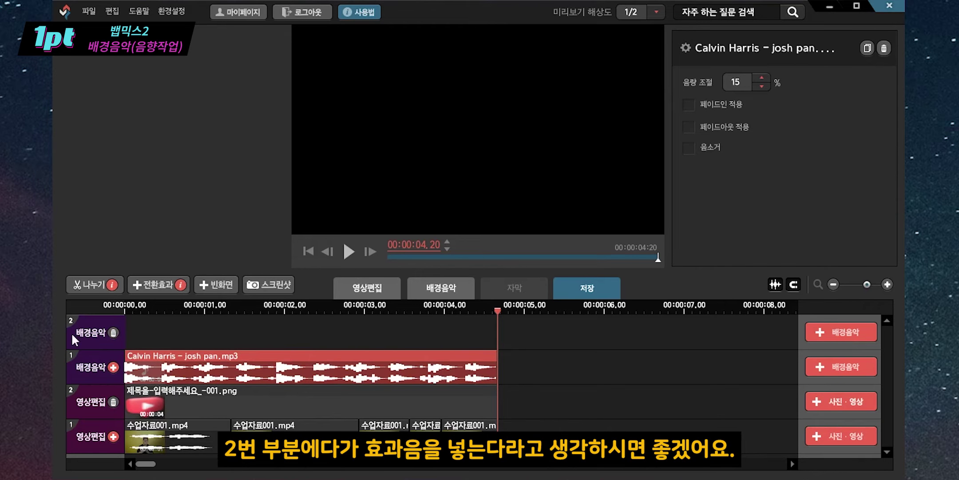
pyautogui.click(197, 310)
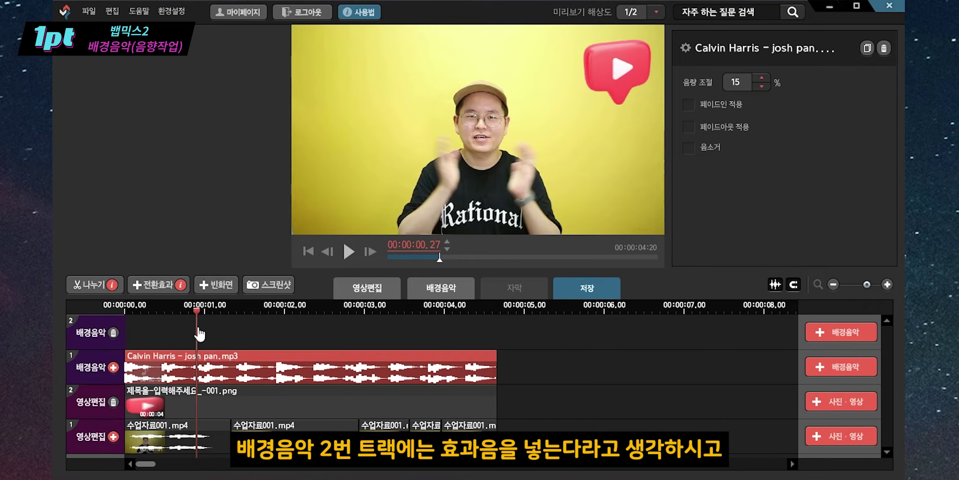
pyautogui.click(822, 333)
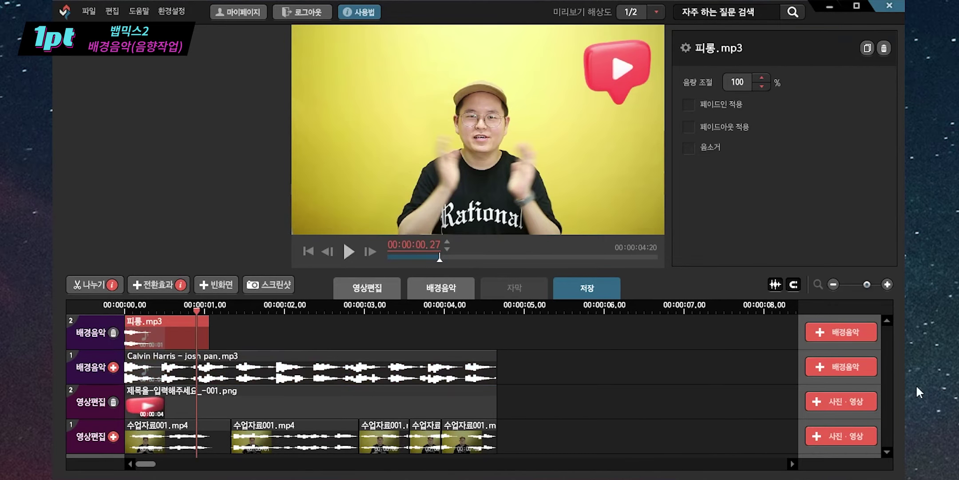
pyautogui.moveTo(161, 333); pyautogui.dragTo(228, 333)
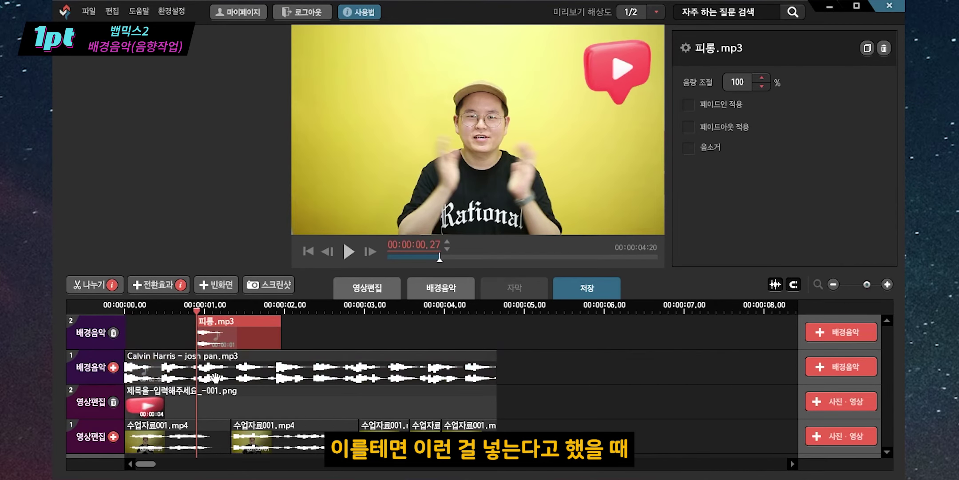
# - Preview the 피롱.mp3 sound effect, trim its end to about 00:00:01.10, and set its volume to 50%
pyautogui.click(348, 253)
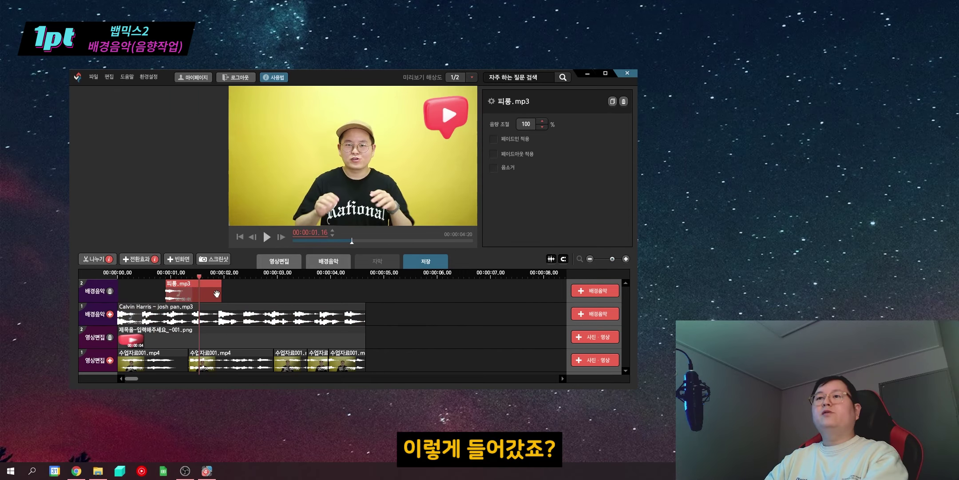
pyautogui.click(168, 275)
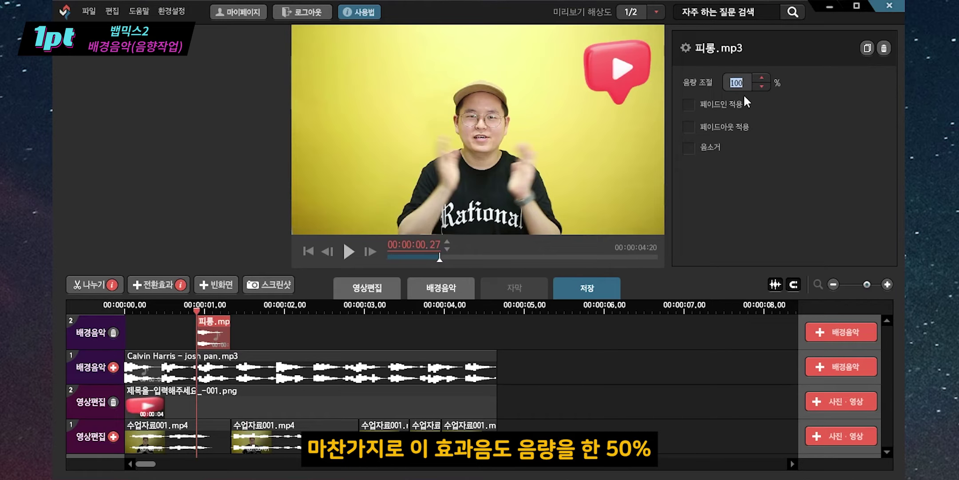
pyautogui.write('50')
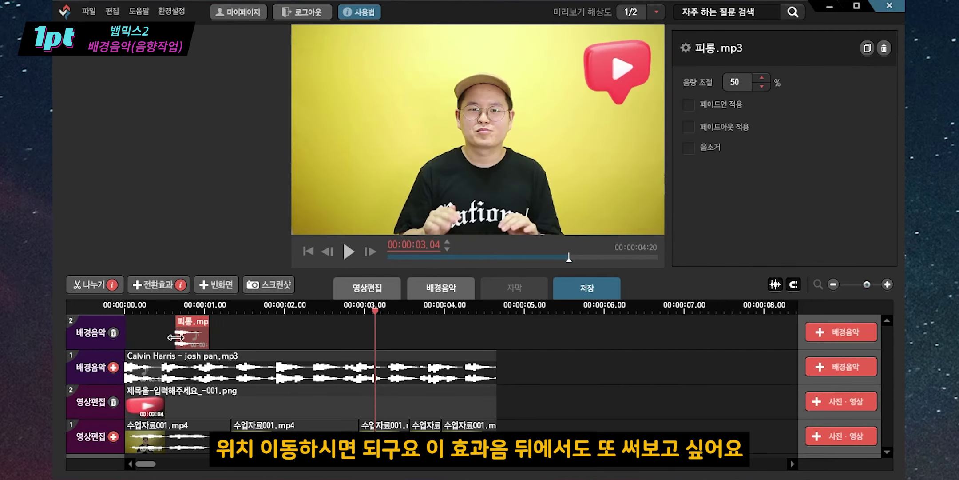
# - Move the sound effect to start at about 0.7 seconds and place three copies at about 1.8, 2.8 and 3.7 seconds
pyautogui.moveTo(213, 339); pyautogui.dragTo(176, 342)
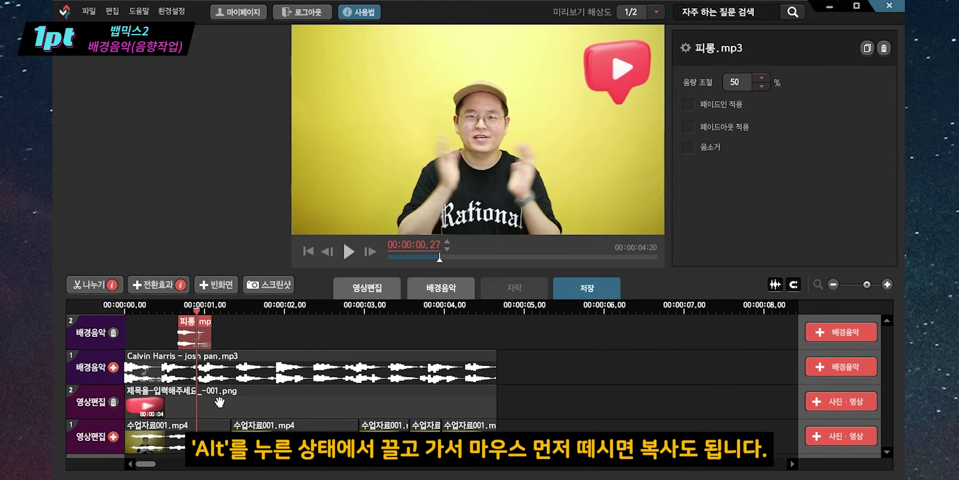
pyautogui.moveTo(186, 332); pyautogui.dragTo(278, 327)
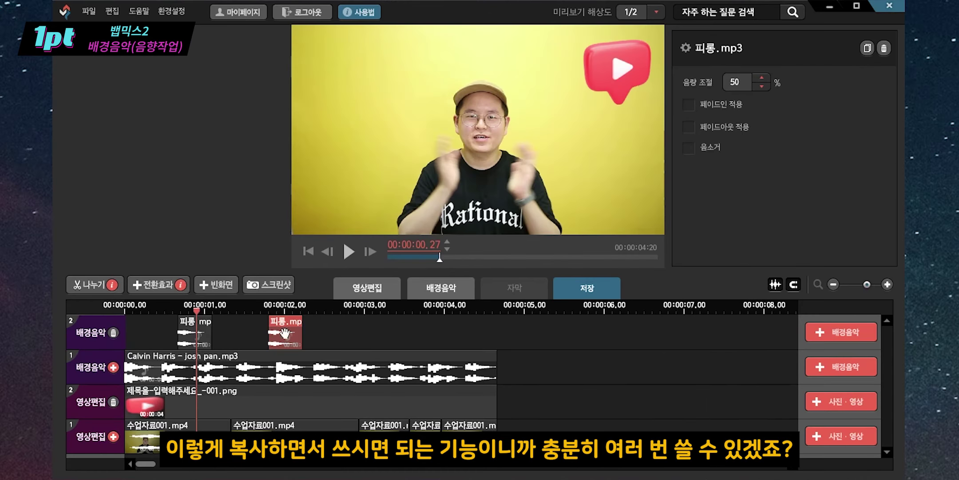
pyautogui.moveTo(284, 333); pyautogui.dragTo(442, 345)
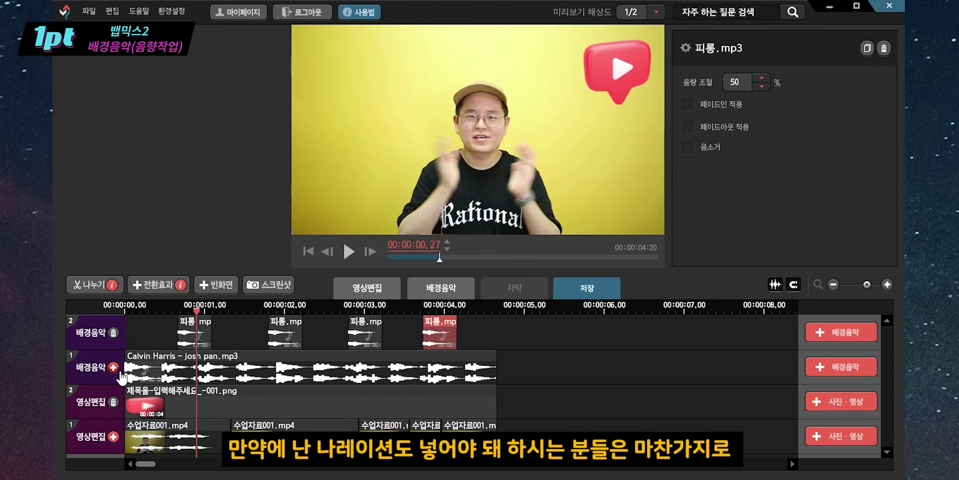
# - Try adding a third background music track and opening its audio import, and save the project
pyautogui.click(113, 367)
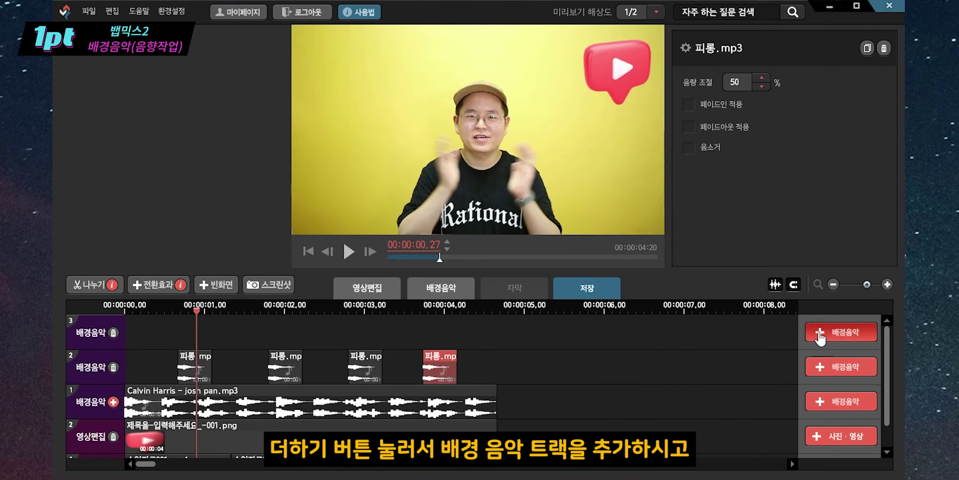
pyautogui.click(834, 333)
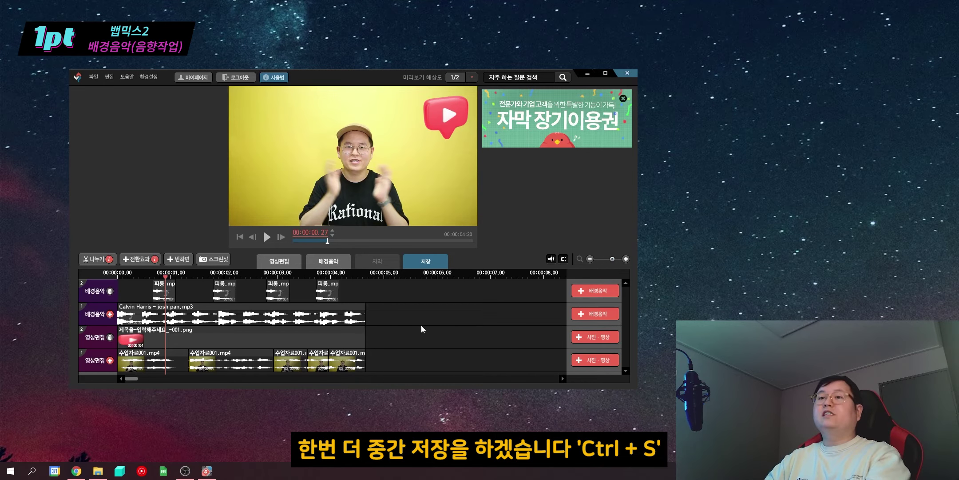
pyautogui.hotkey('ctrl', 's')
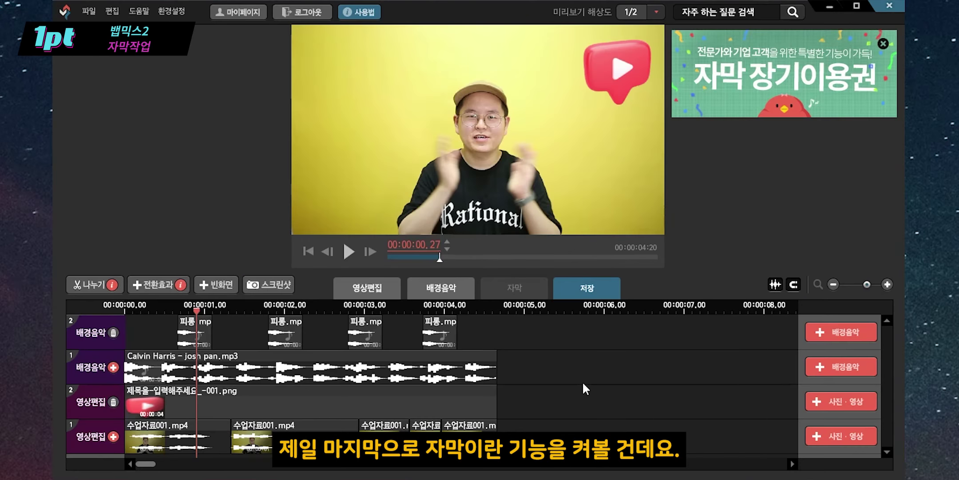
# - Enable the subtitle track and insert the basic subtitle 오늘도 대박이구나 from the [반응형] 기본자막 set at 00:00:00.27
pyautogui.click(516, 291)
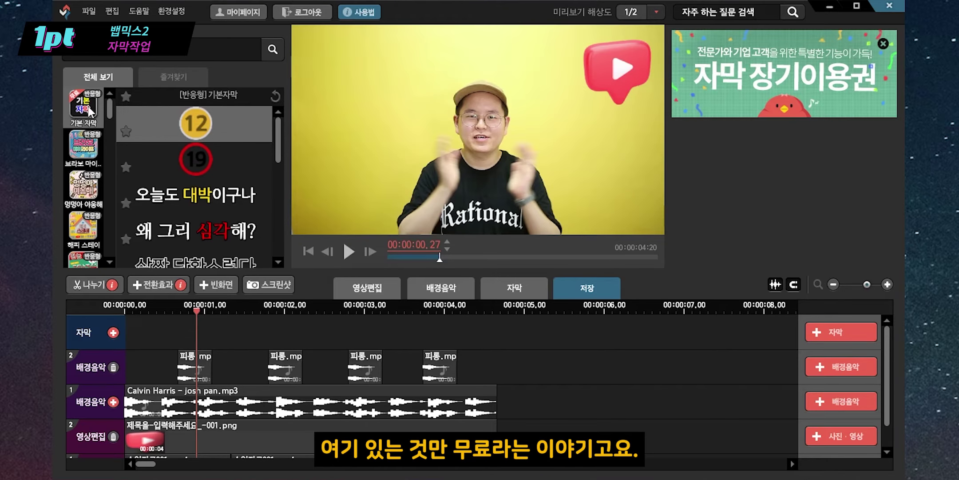
pyautogui.scroll(-8, 204, 156)
pyautogui.scroll(6, 200, 163)
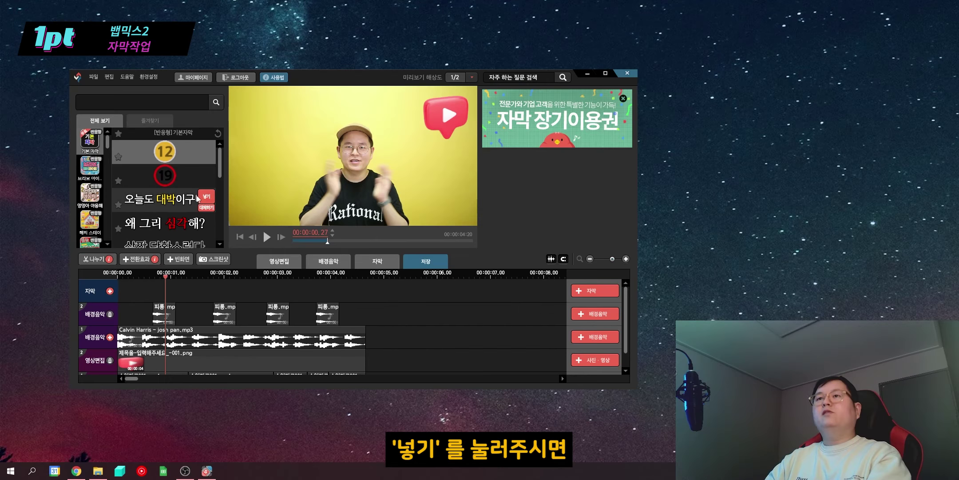
pyautogui.click(260, 189)
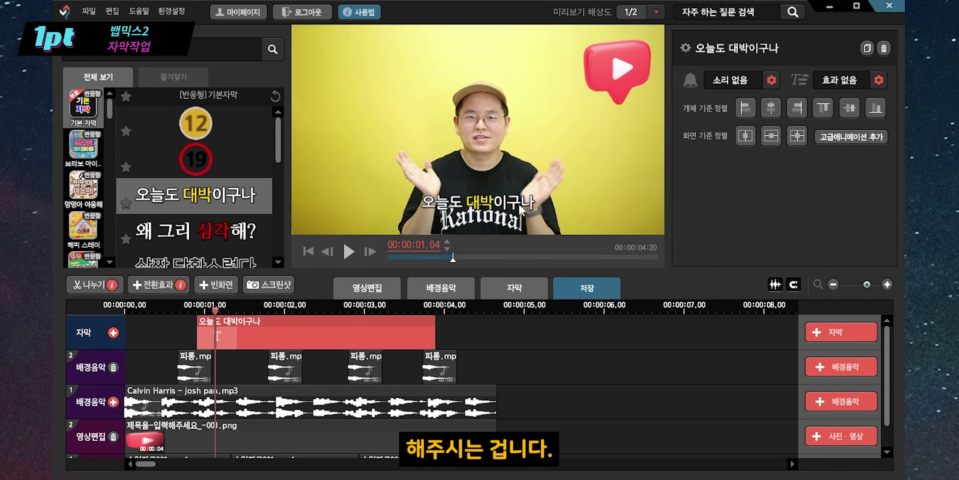
# - Replace the subtitle's text in the preview with 안녕하세요!
pyautogui.doubleClick(519, 203)
pyautogui.press('BackSpace')
pyautogui.write('아ㄴ녕하세요!')
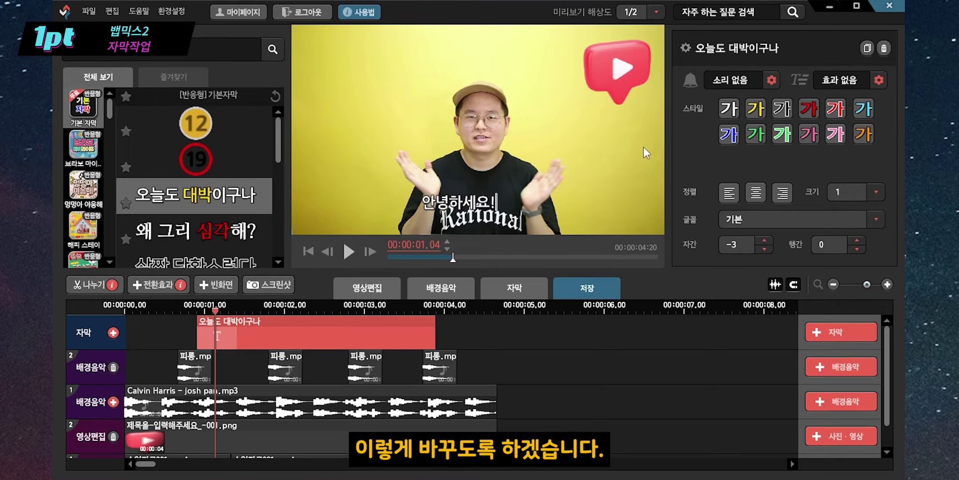
pyautogui.click(644, 147)
pyautogui.click(597, 190)
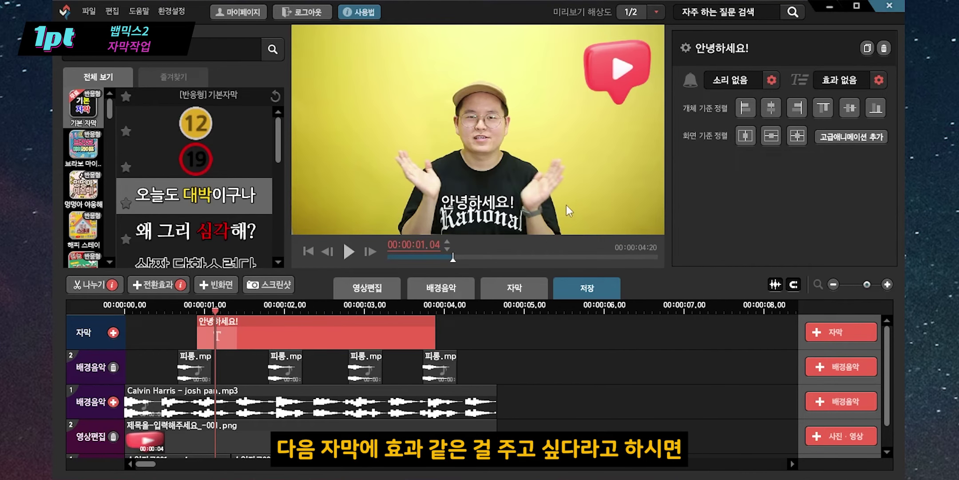
# - Apply the orange text style to 안녕 and the light blue style to 하세요! in the subtitle
pyautogui.click(476, 202)
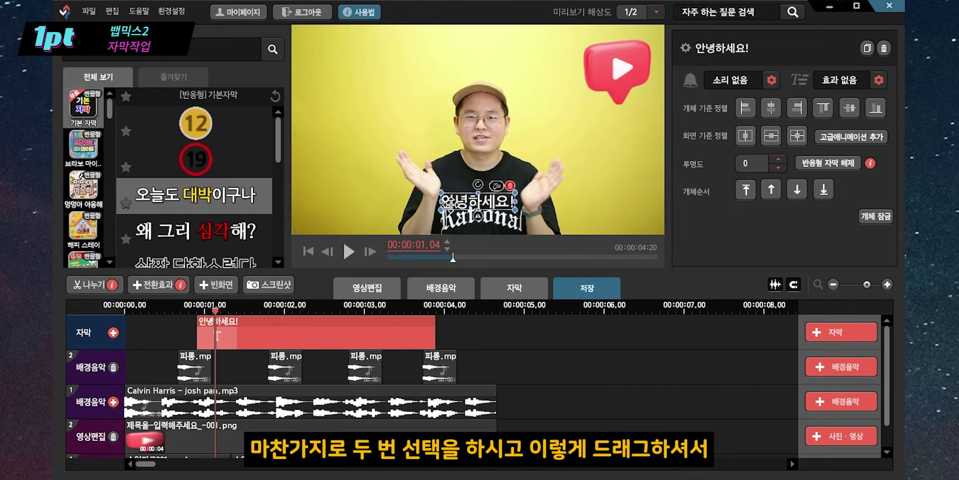
pyautogui.click(447, 204)
pyautogui.moveTo(444, 203); pyautogui.dragTo(466, 206)
pyautogui.click(863, 133)
pyautogui.moveTo(471, 203); pyautogui.dragTo(515, 204)
pyautogui.click(864, 108)
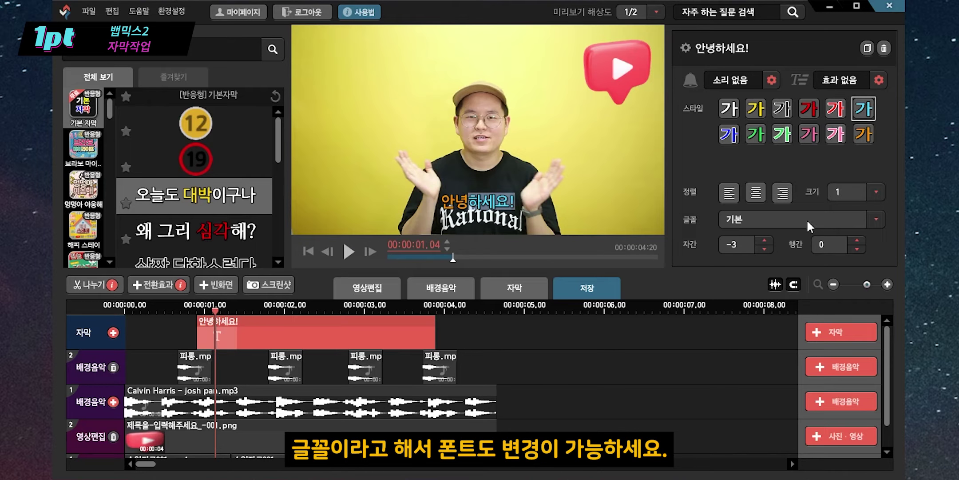
# - Change the font of the selected subtitle text to G마켓 산스 TTF Bold
pyautogui.click(877, 219)
pyautogui.scroll(-2, 839, 304)
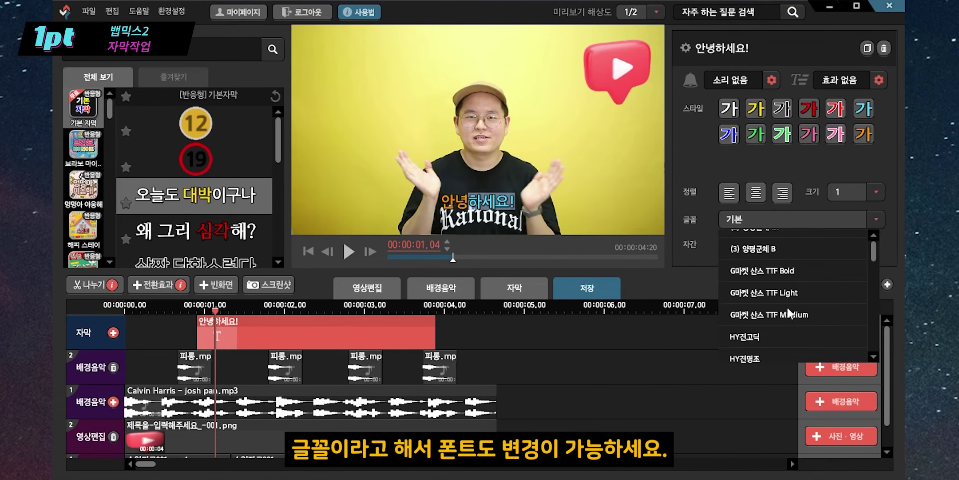
pyautogui.click(796, 309)
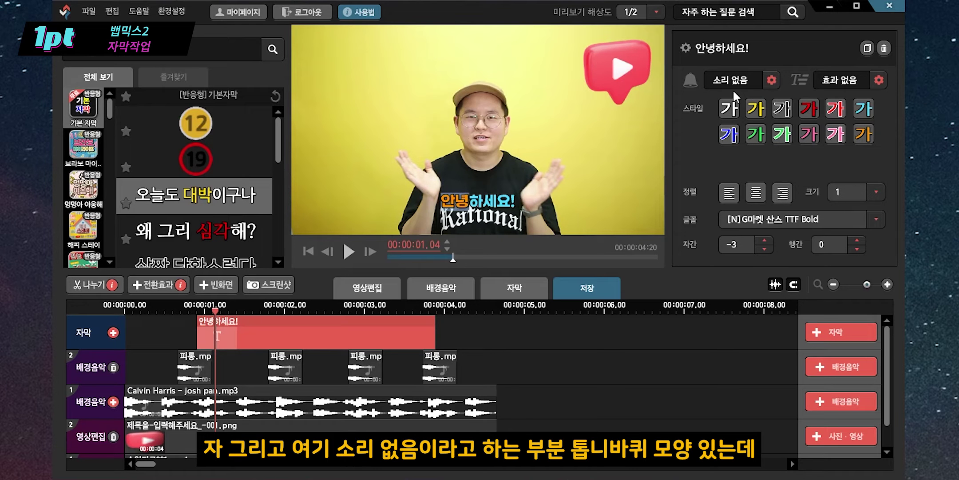
# - Set the subtitle's start sound effect to 점프 and play the video from 00:00:00.23 to hear it
pyautogui.click(773, 83)
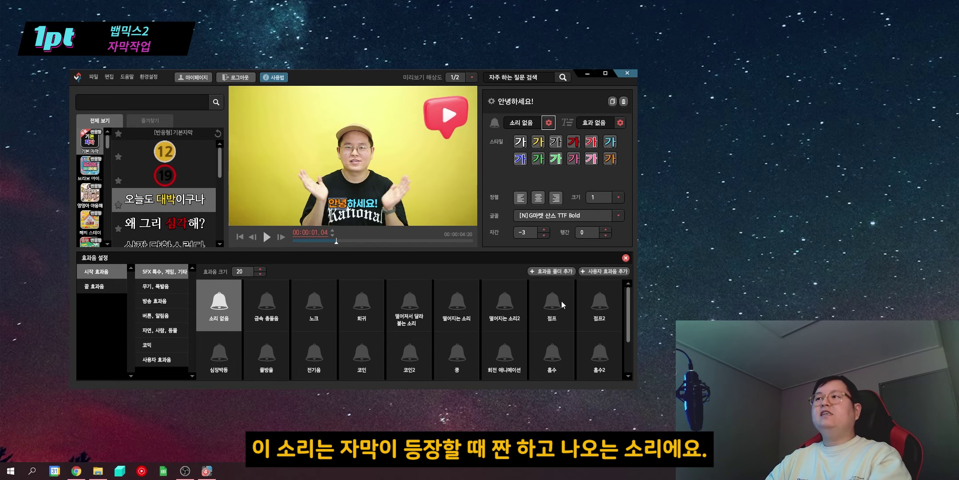
pyautogui.click(547, 301)
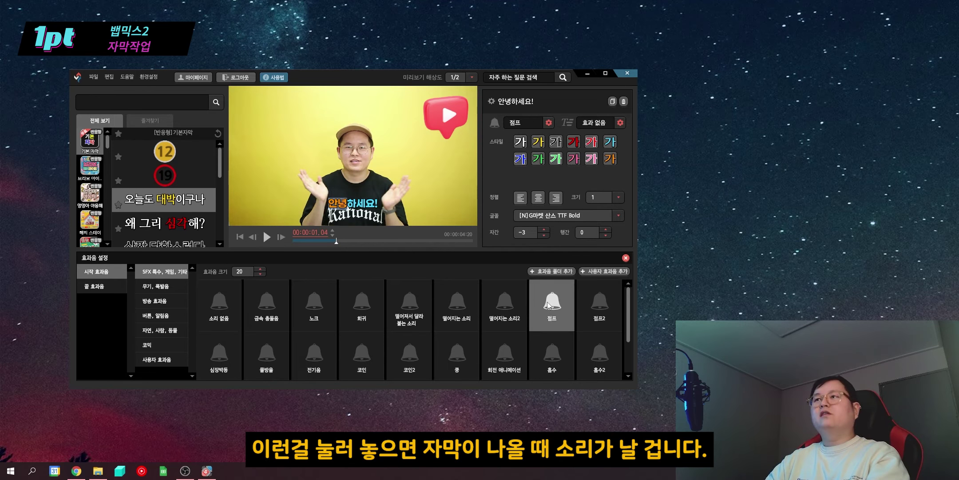
pyautogui.click(625, 257)
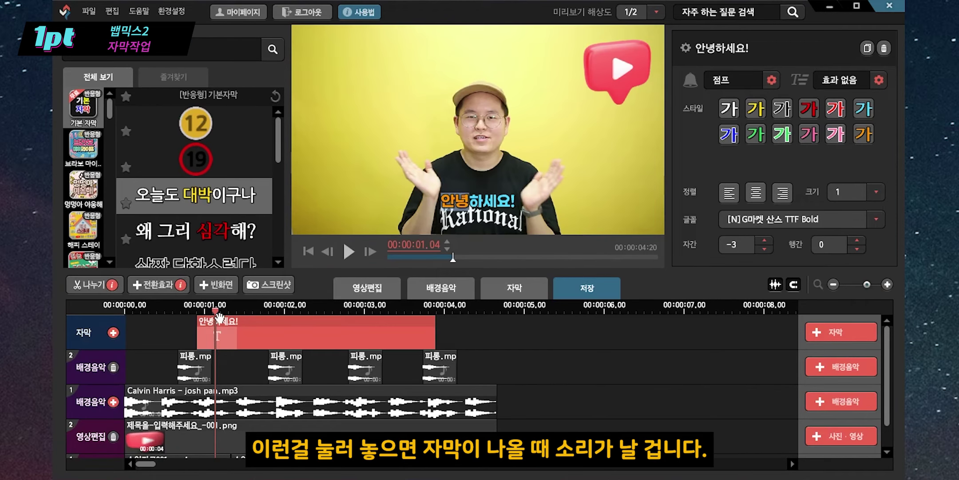
pyautogui.moveTo(219, 316); pyautogui.dragTo(186, 311)
pyautogui.click(347, 252)
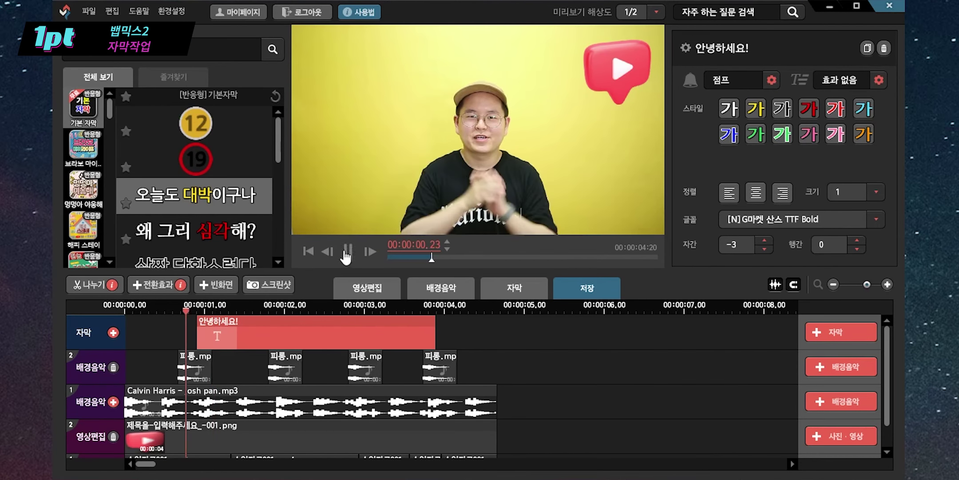
pyautogui.click(347, 259)
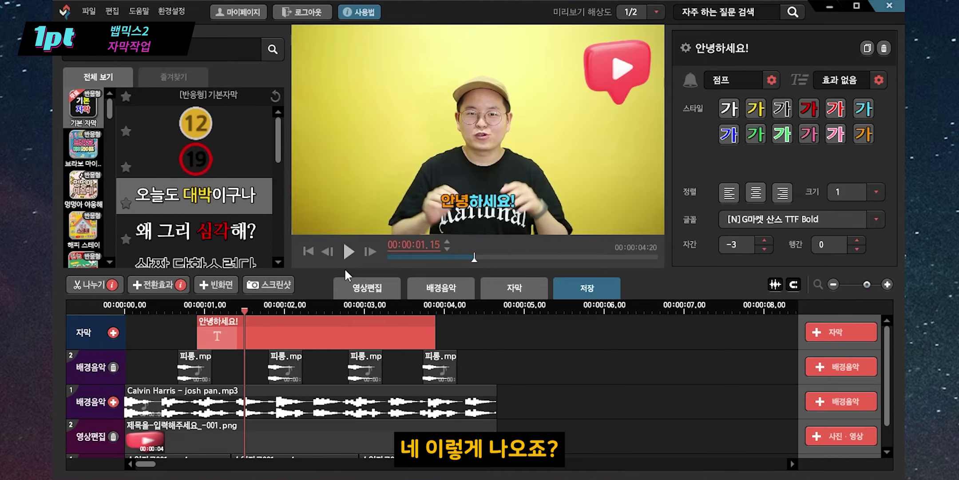
# - Set the subtitle's start sound effect to 코인
pyautogui.click(771, 80)
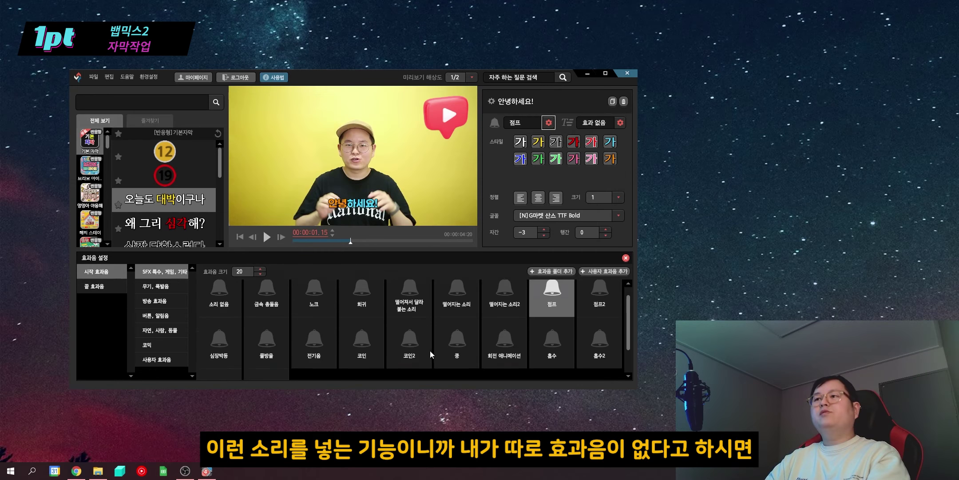
pyautogui.scroll(1, 431, 351)
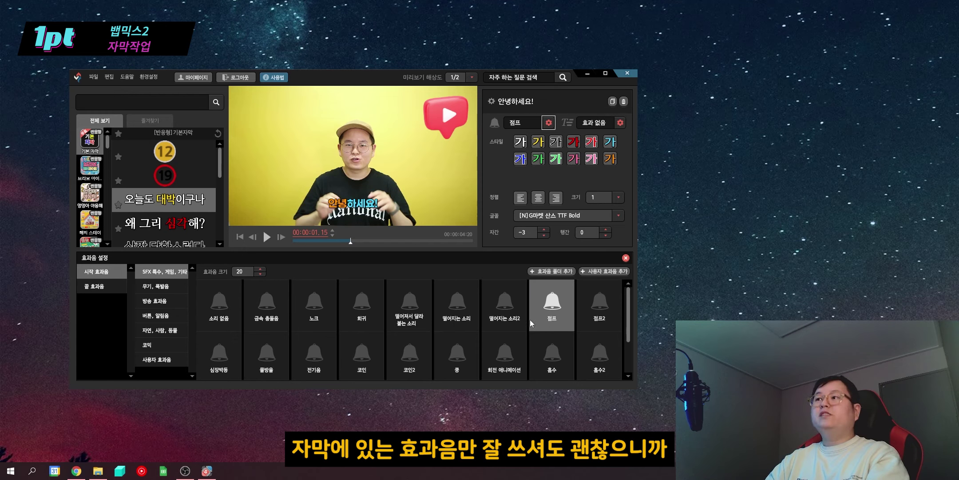
pyautogui.click(362, 358)
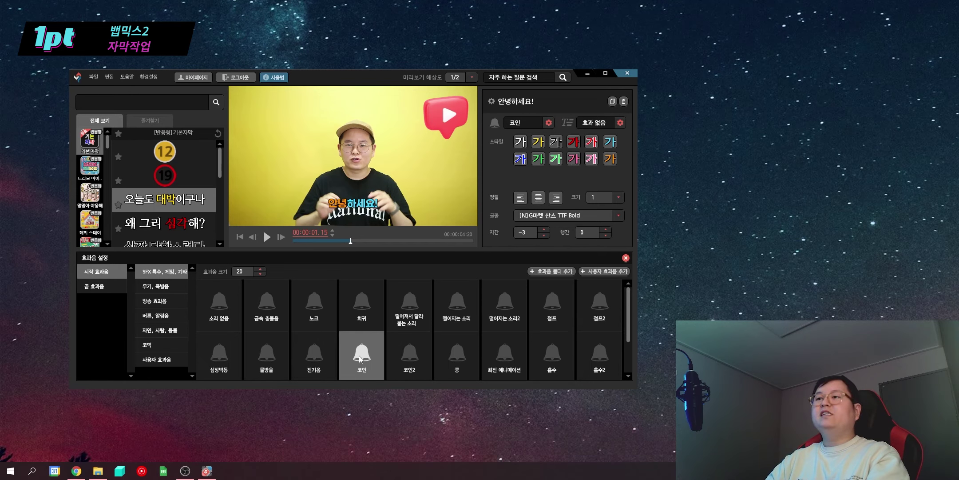
pyautogui.click(626, 258)
pyautogui.click(166, 308)
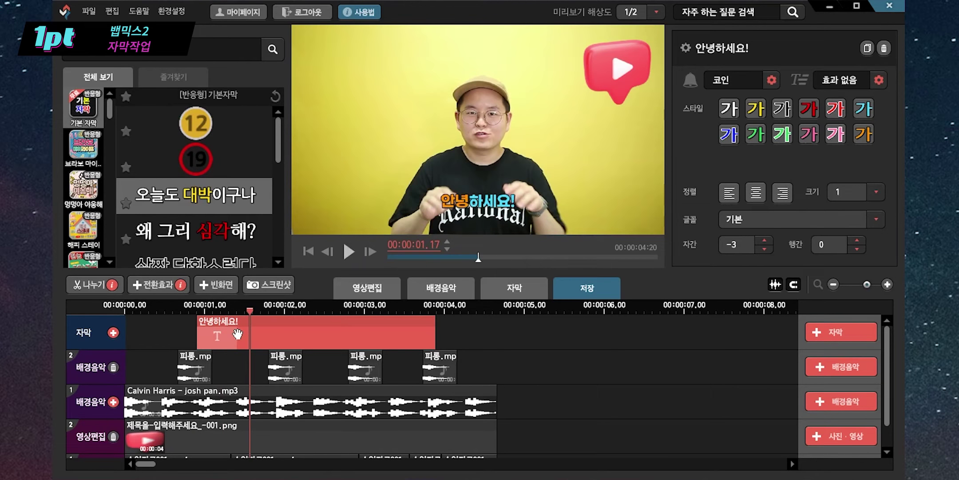
# - Try the 페이드인, 타자기 and 부드러운 타자기 start animations on the subtitle, and restore 효과 없음
pyautogui.click(879, 79)
pyautogui.click(337, 351)
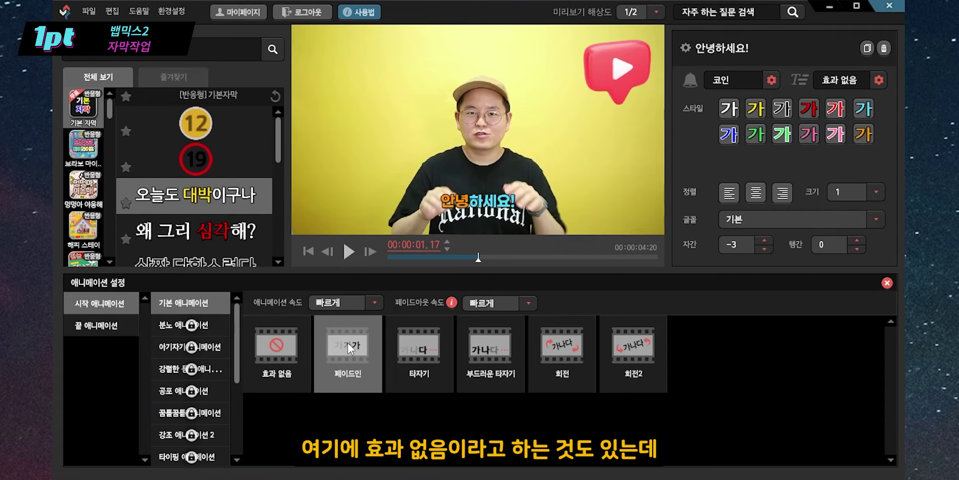
pyautogui.click(424, 347)
pyautogui.click(493, 345)
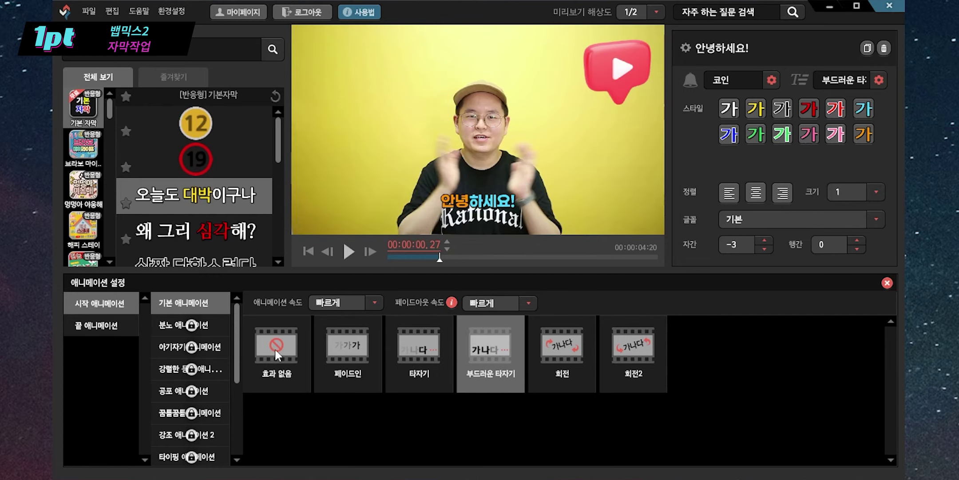
pyautogui.click(286, 353)
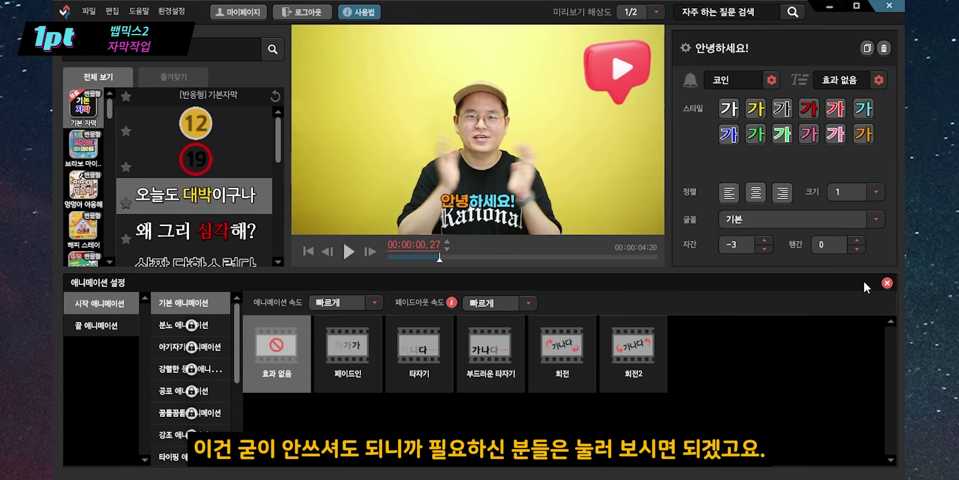
pyautogui.click(886, 283)
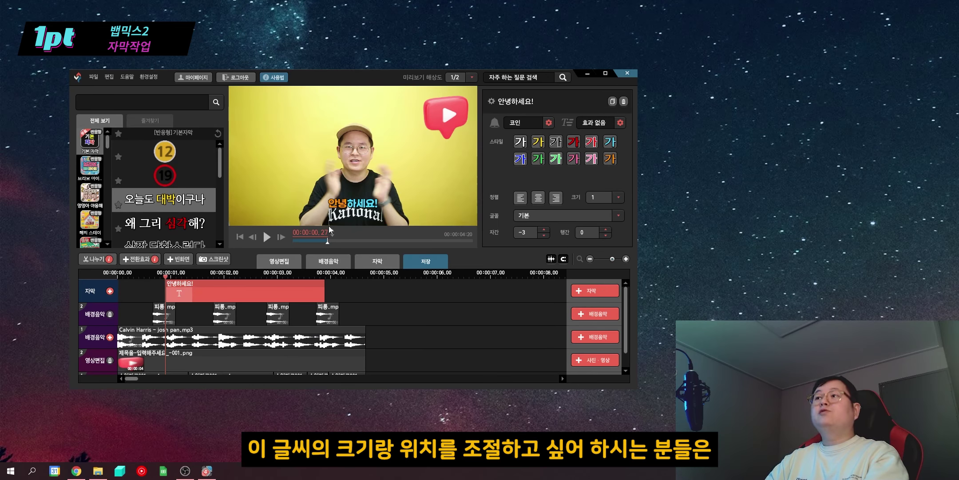
# - Enlarge the 안녕하세요! subtitle in the preview to over half the frame width and move it up over the presenter's chest
pyautogui.click(339, 208)
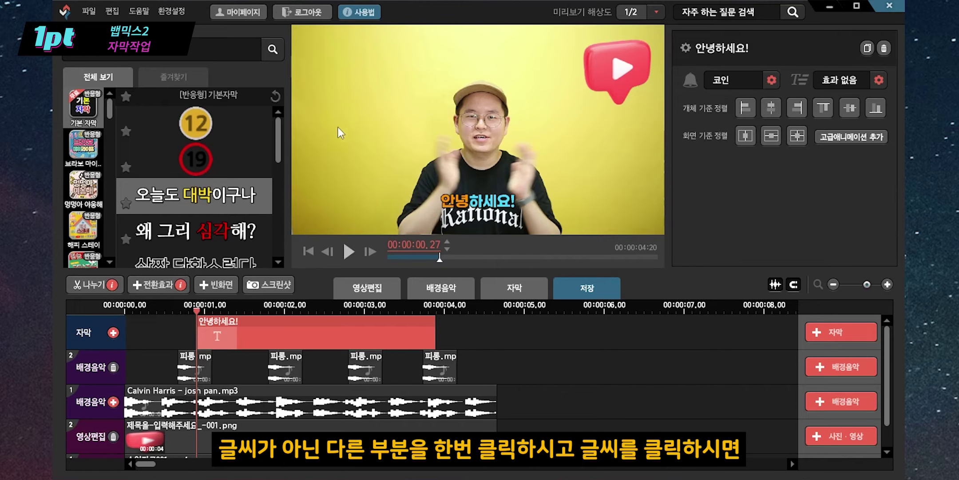
pyautogui.click(477, 212)
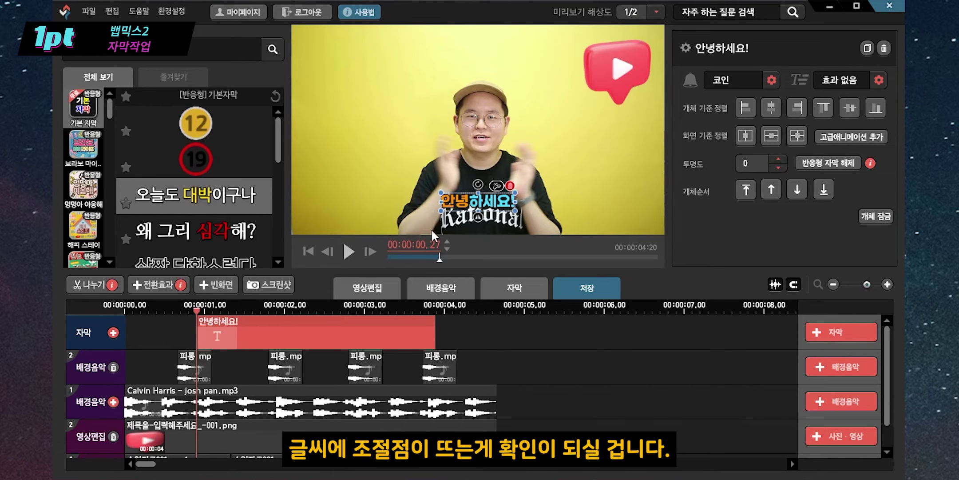
pyautogui.moveTo(438, 191); pyautogui.dragTo(366, 152)
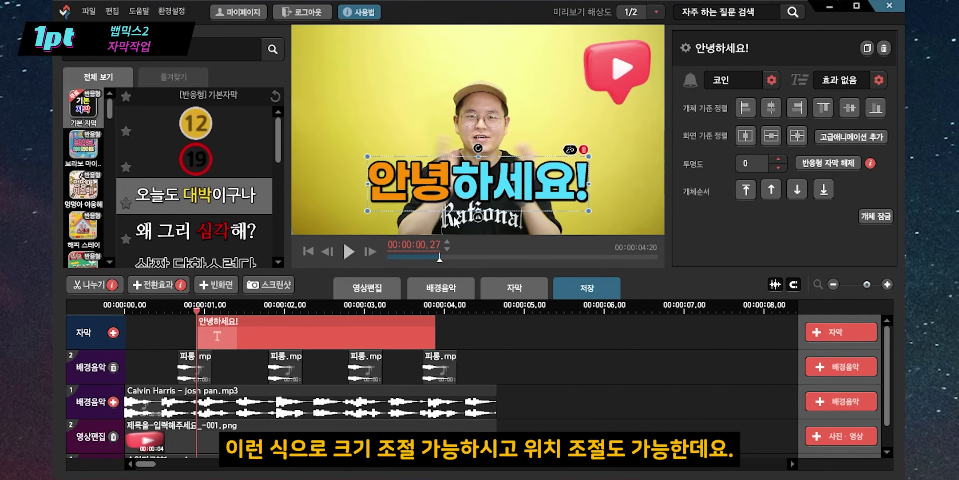
pyautogui.moveTo(423, 180); pyautogui.dragTo(431, 151)
pyautogui.doubleClick(429, 152)
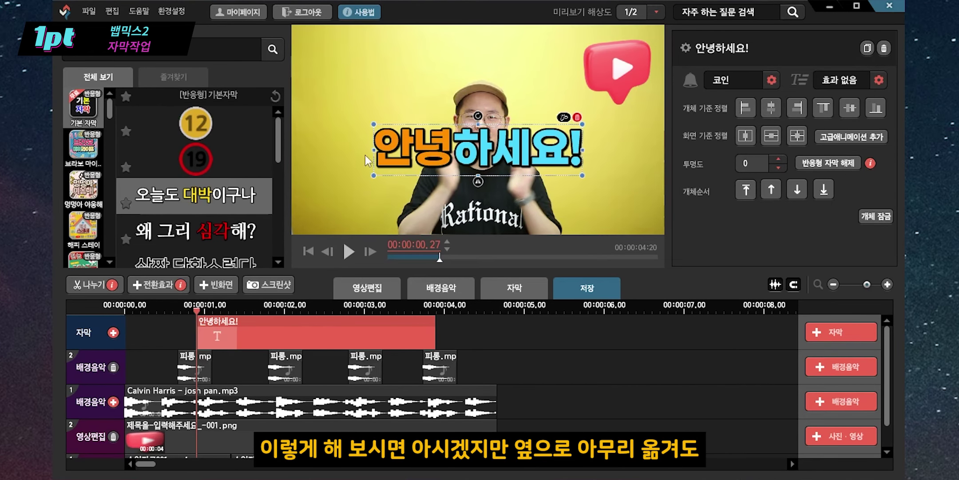
pyautogui.moveTo(427, 156); pyautogui.dragTo(485, 178)
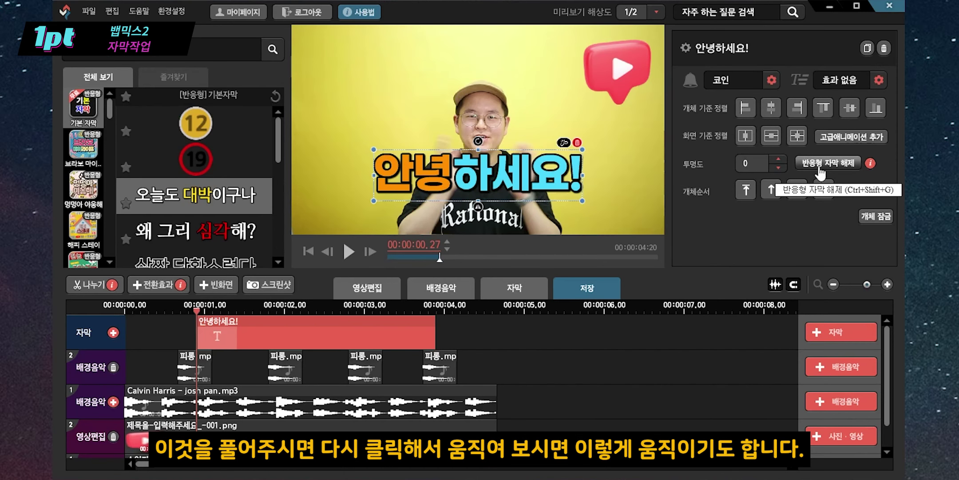
# - Release the subtitle from responsive mode (반응형 자막 해제) and move it to the lower-right corner of the frame
pyautogui.click(819, 169)
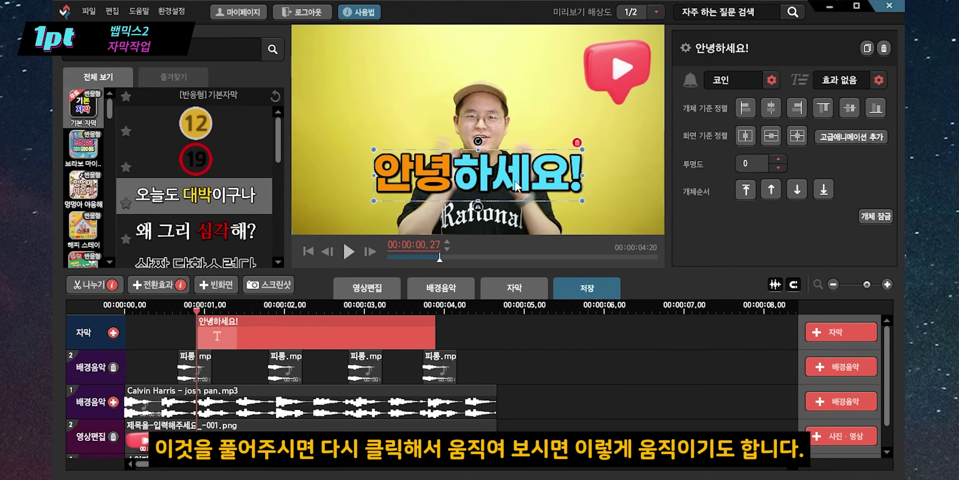
pyautogui.moveTo(548, 155); pyautogui.dragTo(750, 183)
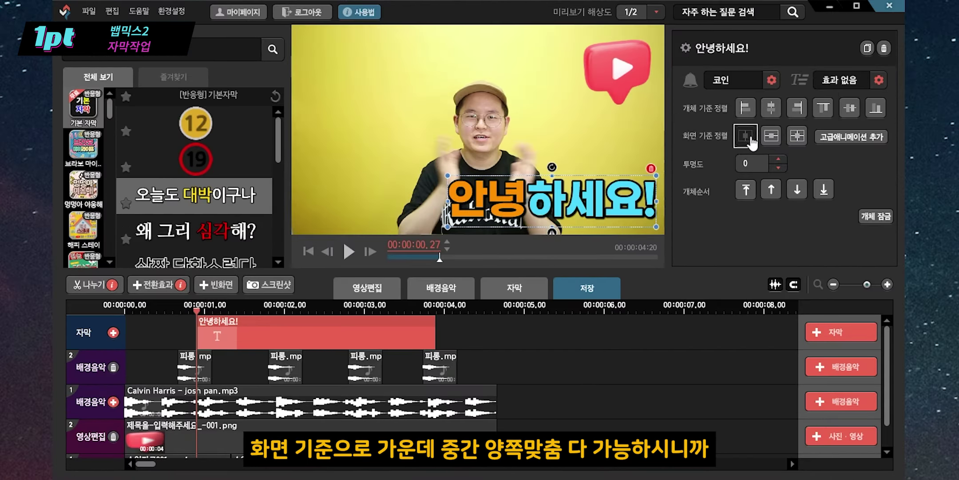
# - Try centring the subtitle on the screen horizontally, vertically and both ways, and move it back to the frame's lower-right corner
pyautogui.click(531, 160)
pyautogui.click(772, 136)
pyautogui.click(796, 137)
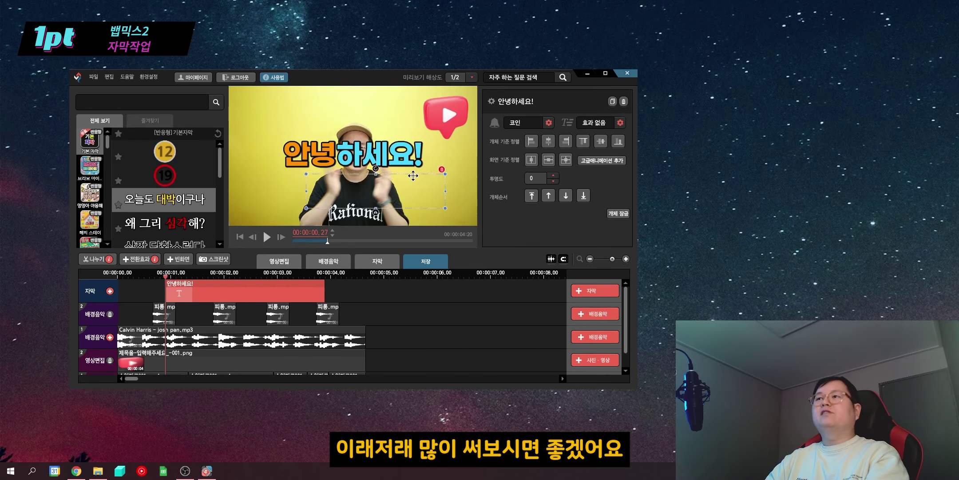
pyautogui.moveTo(530, 105); pyautogui.dragTo(601, 174)
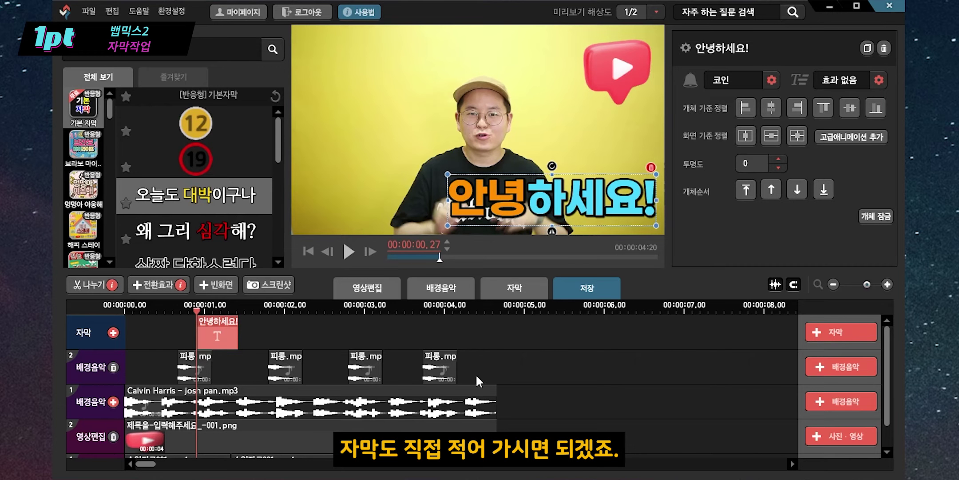
# - Duplicate the 안녕하세요! subtitle to about the 2-second mark and change the copy's text to 반갑습니다!
pyautogui.click(224, 310)
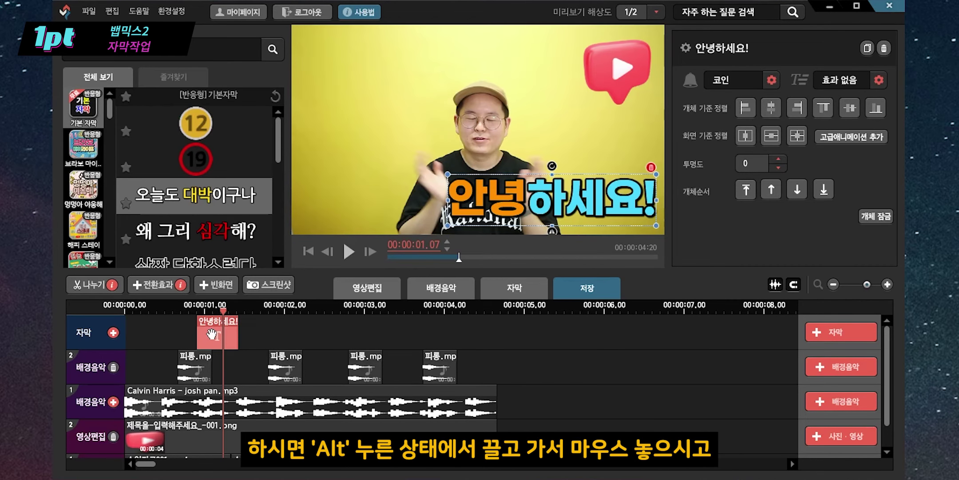
pyautogui.moveTo(208, 334); pyautogui.dragTo(306, 331)
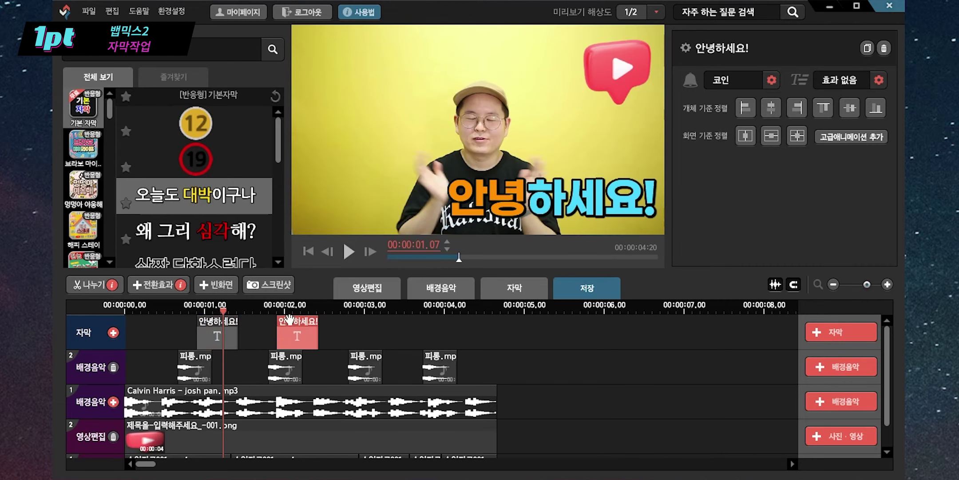
pyautogui.doubleClick(555, 207)
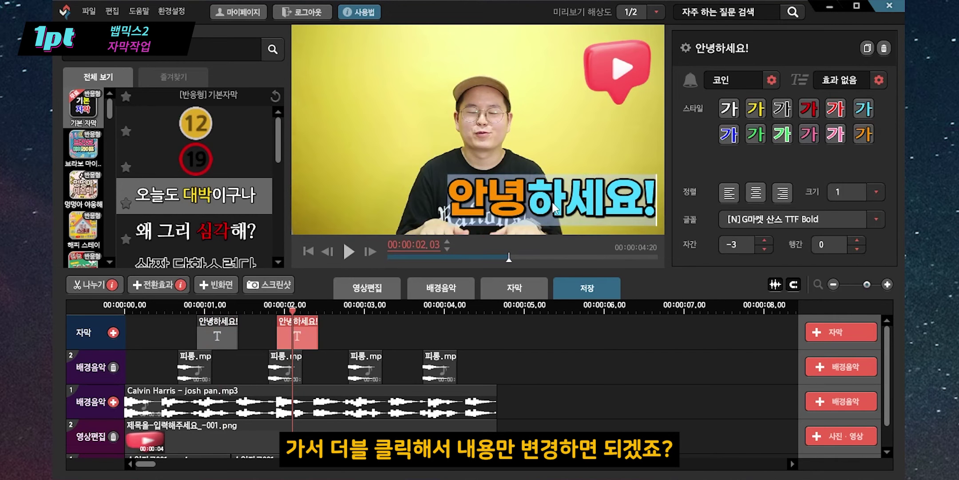
pyautogui.write('반갑습니다!')
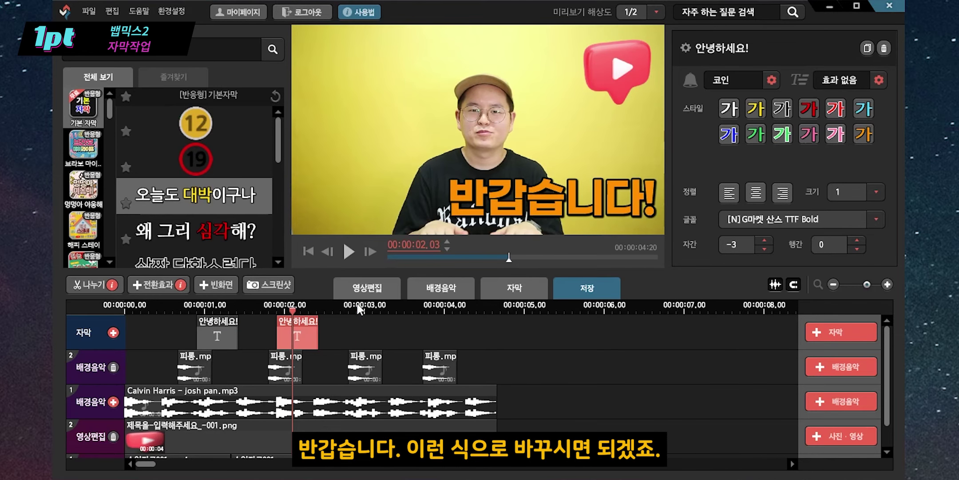
# - Duplicate the 반갑습니다! subtitle to about the 3-second mark and change the copy's text to 영상 편집중!
pyautogui.click(221, 306)
pyautogui.click(291, 306)
pyautogui.click(350, 306)
pyautogui.moveTo(293, 335); pyautogui.dragTo(367, 331)
pyautogui.click(371, 313)
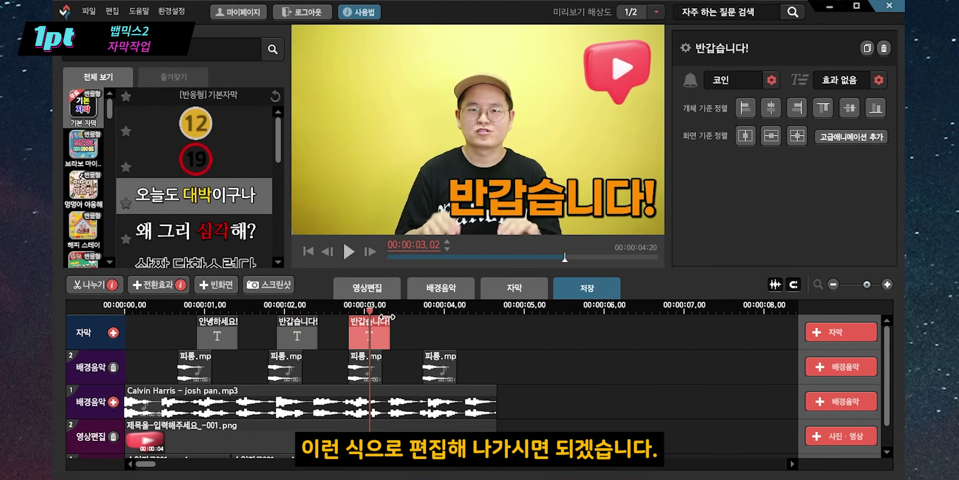
pyautogui.doubleClick(495, 197)
pyautogui.write('영상 편')
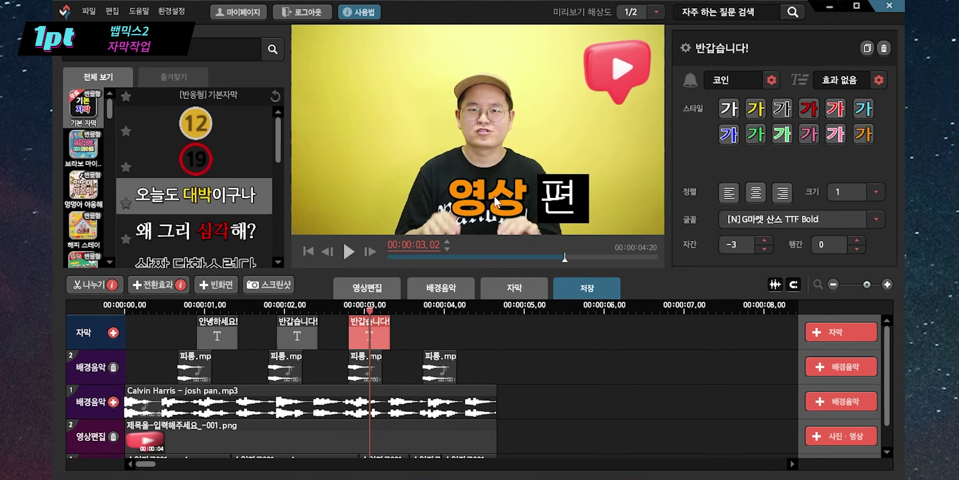
pyautogui.write('집중!')
# - Shift the 영상 편집중! subtitle leftwards in the preview so it fits inside the frame, and deselect it
pyautogui.click(489, 222)
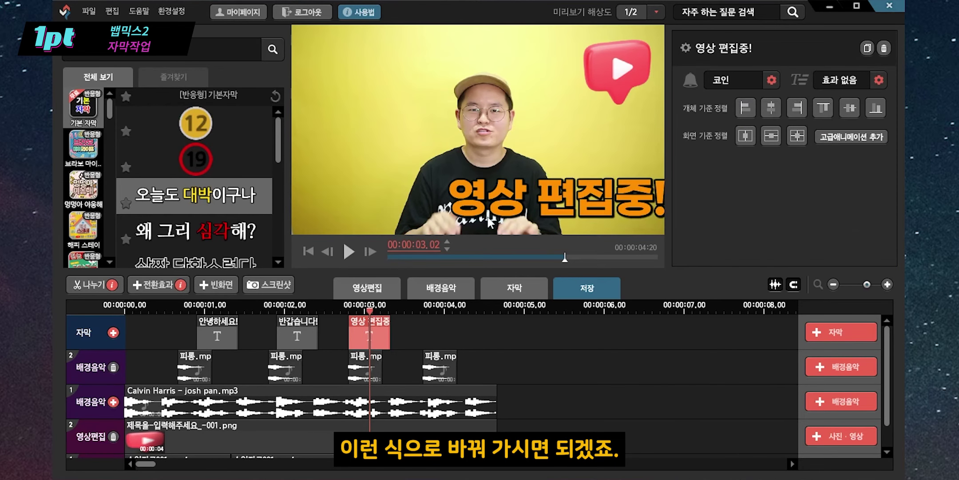
pyautogui.click(488, 222)
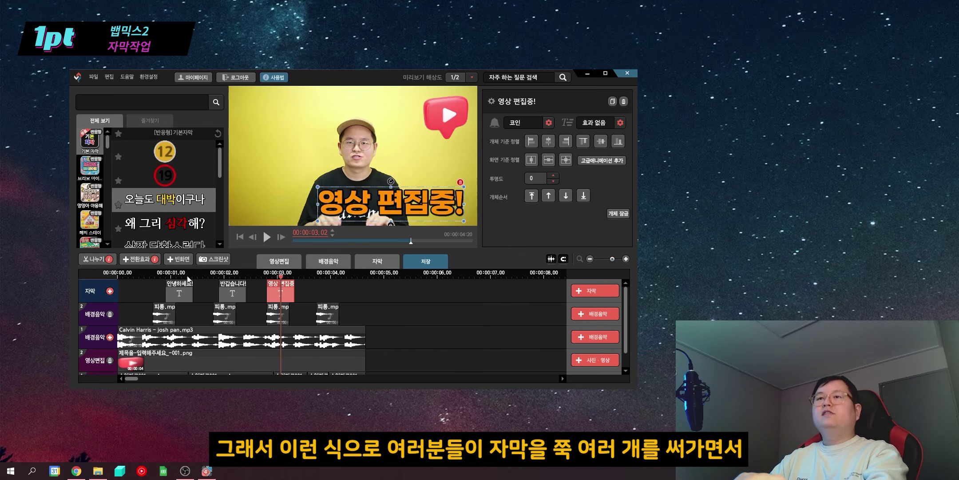
pyautogui.click(218, 310)
pyautogui.click(299, 310)
pyautogui.click(279, 275)
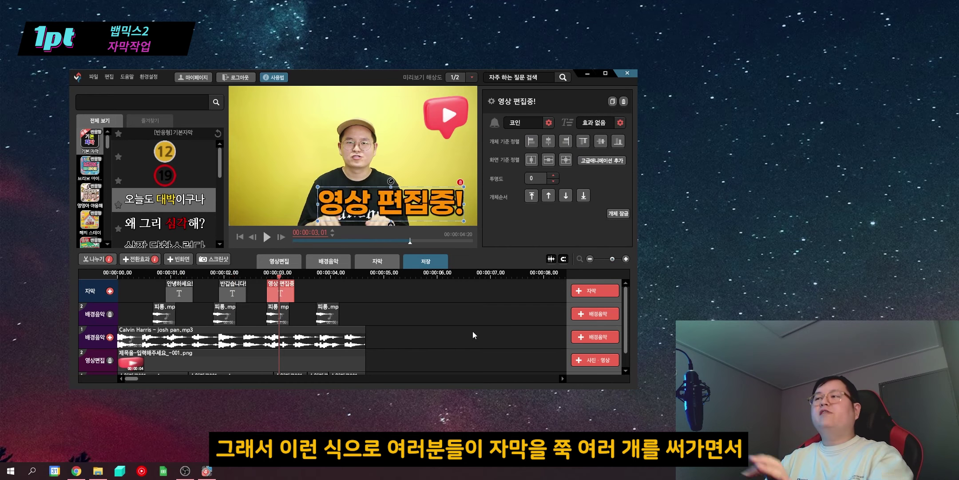
pyautogui.click(417, 160)
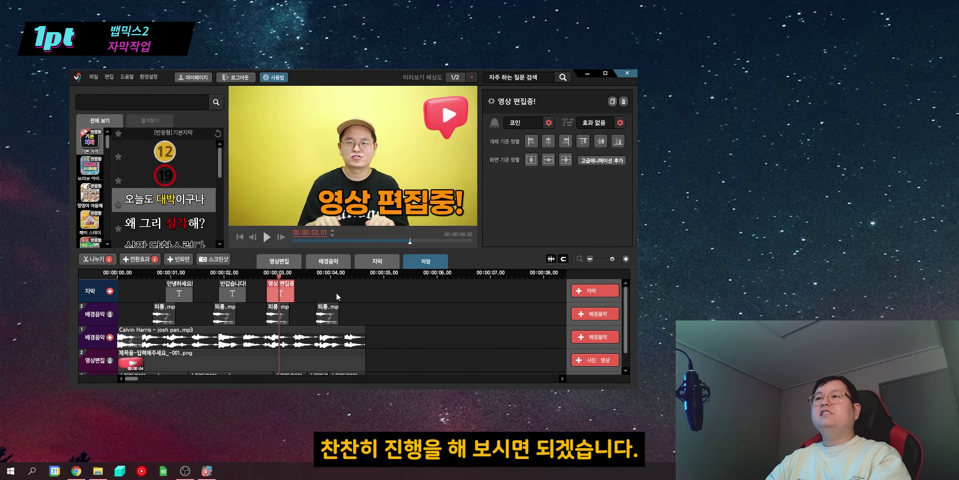
# - Review the timeline tracks down to the main video and select the logo image clip 제목을-입력해주세요_-001.png
pyautogui.scroll(-1, 601, 319)
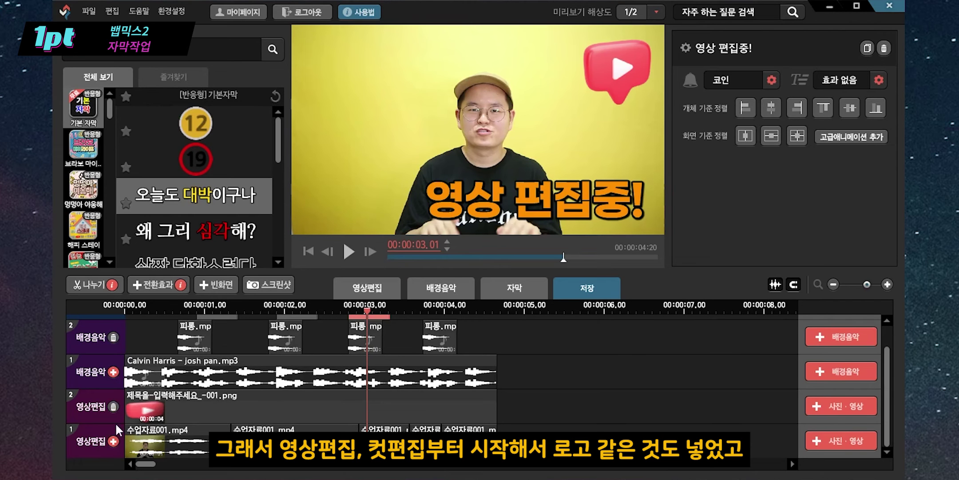
pyautogui.click(238, 409)
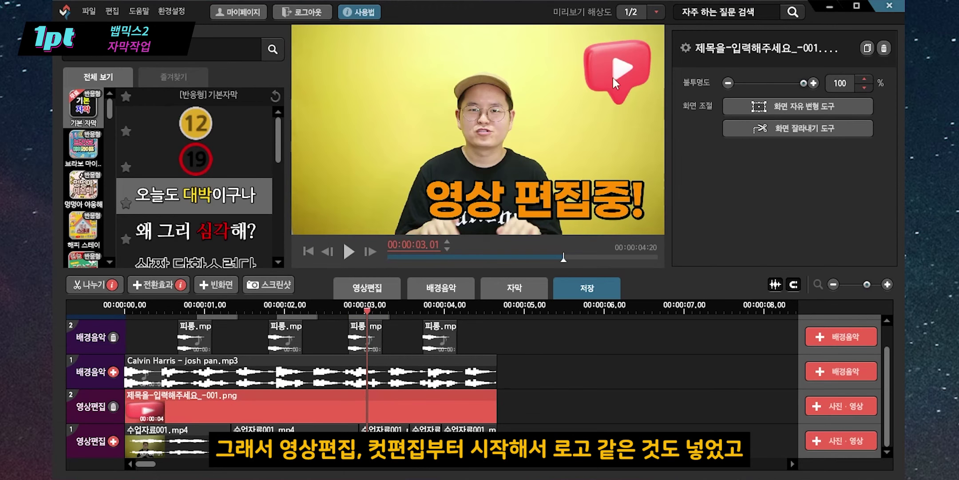
pyautogui.scroll(1, 844, 377)
pyautogui.scroll(1, 400, 364)
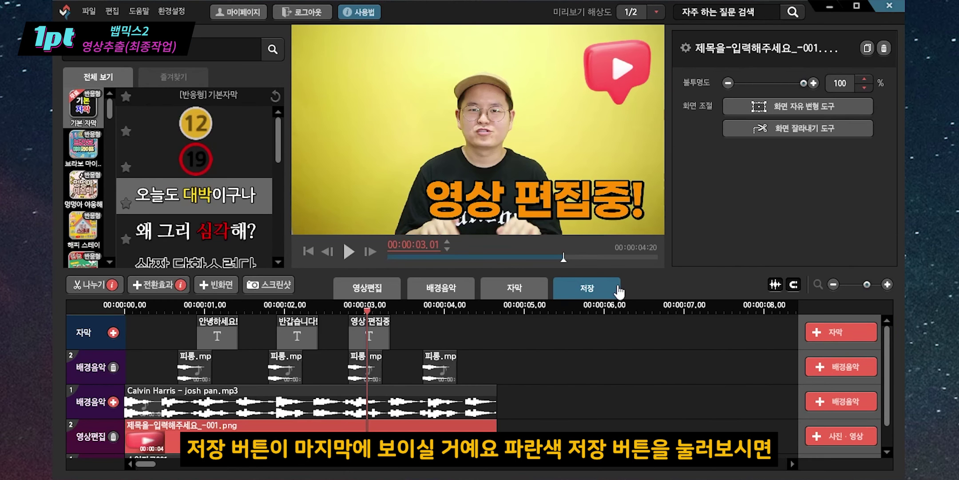
# - Save the edited project as a project file (프로젝트 파일 저장)
pyautogui.click(619, 290)
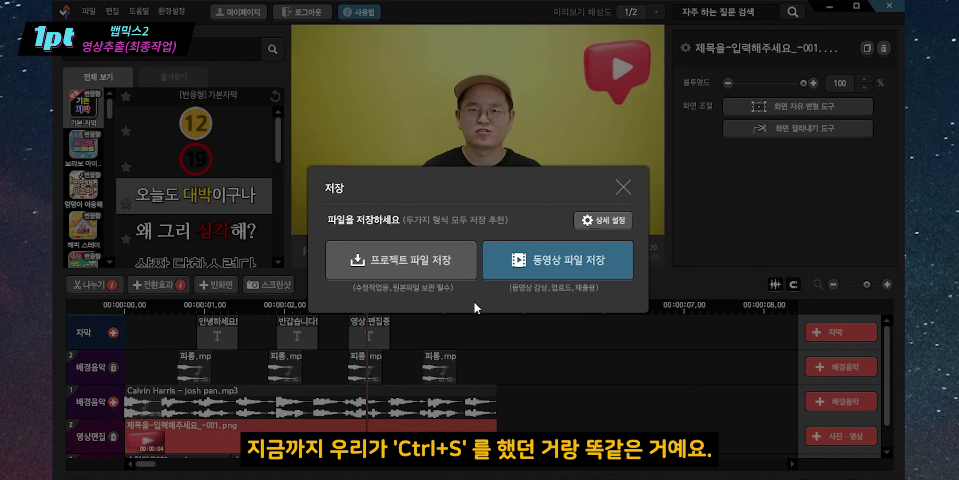
pyautogui.click(413, 266)
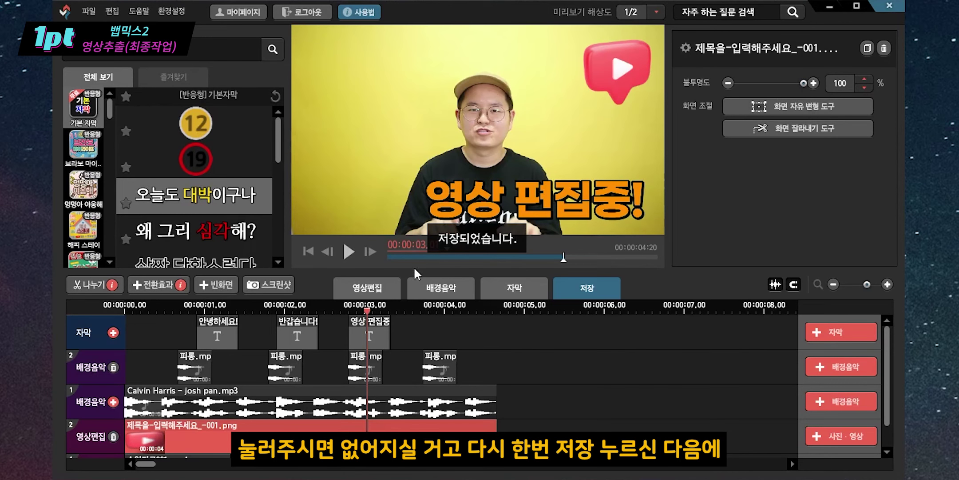
# - Export the video file for 인터넷 업로드 (.mp4) with compression 자동 (권장) and bitrate 10,000 kbps, storing the current settings (현재 설정 저장)
pyautogui.click(595, 288)
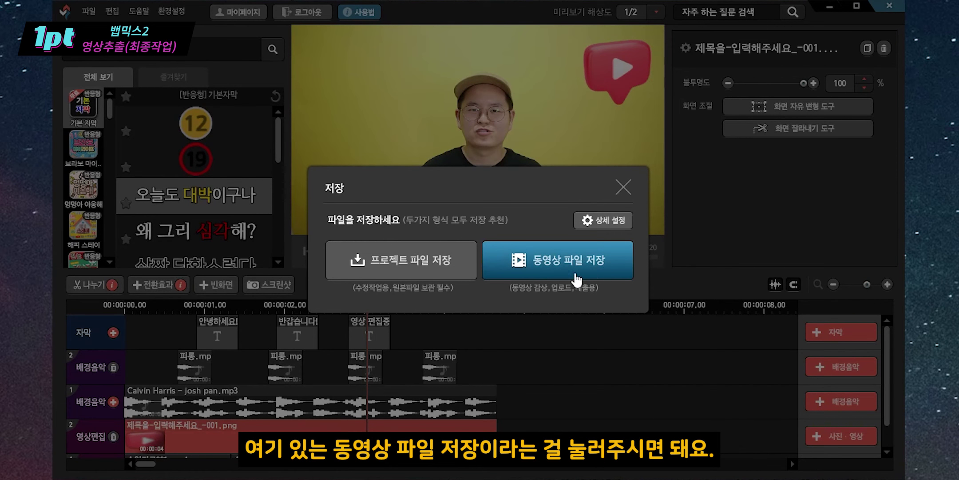
pyautogui.click(617, 272)
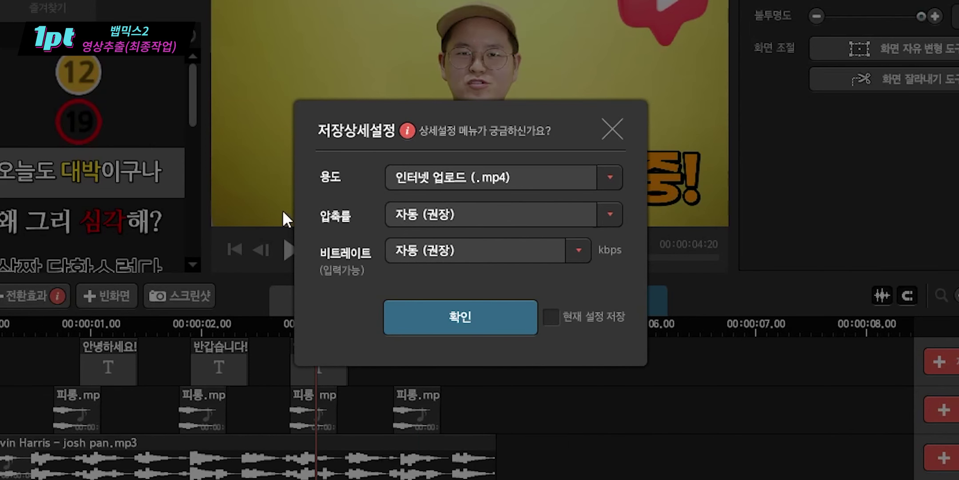
pyautogui.click(610, 179)
pyautogui.click(493, 199)
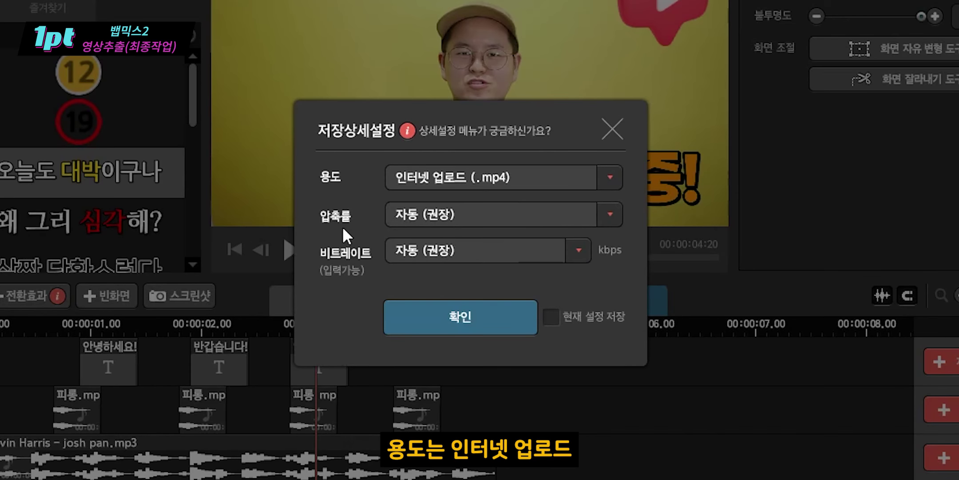
pyautogui.click(610, 214)
pyautogui.click(421, 238)
pyautogui.write('100000')
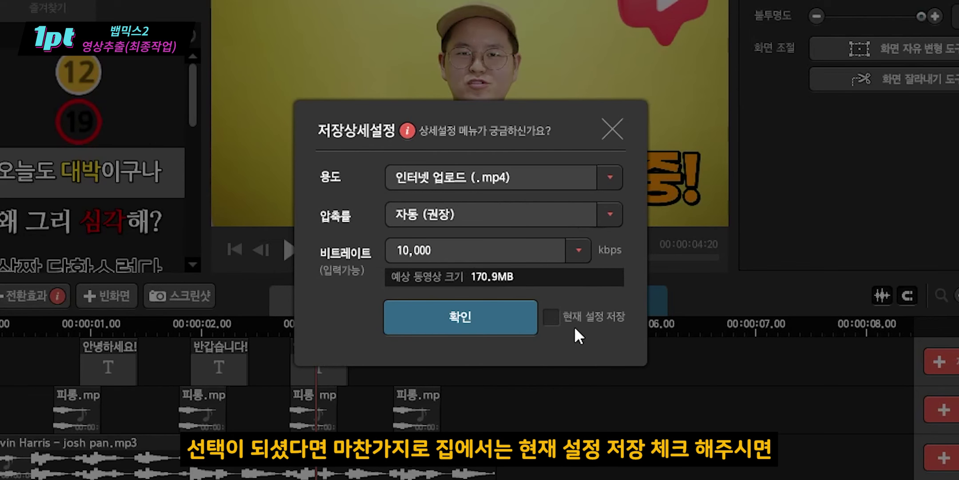
pyautogui.click(551, 317)
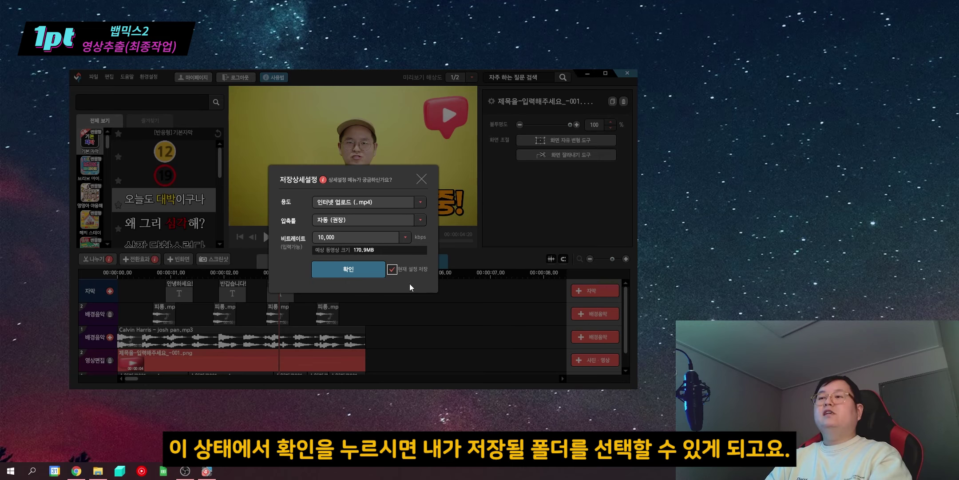
pyautogui.click(475, 322)
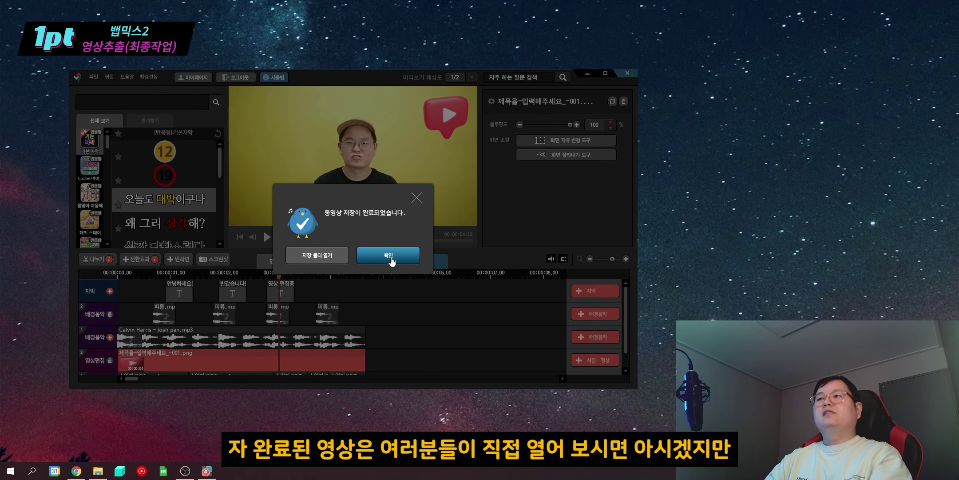
pyautogui.click(389, 256)
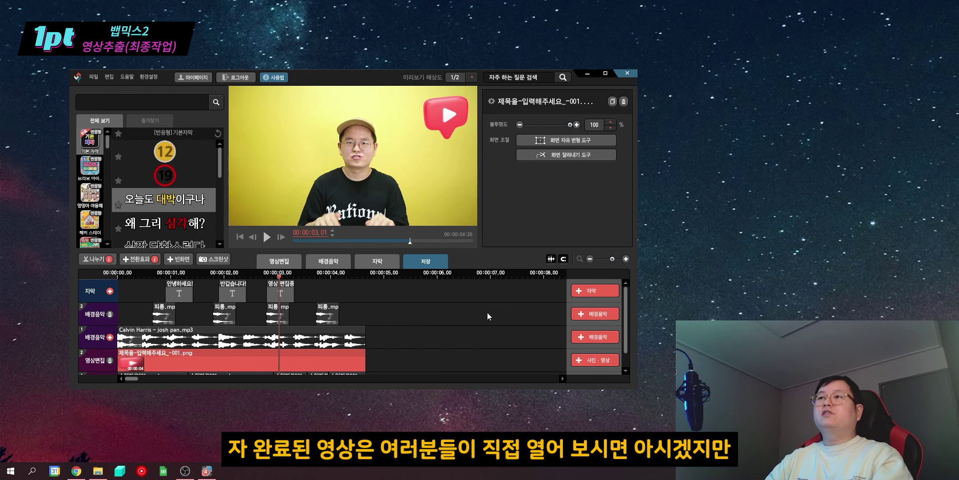